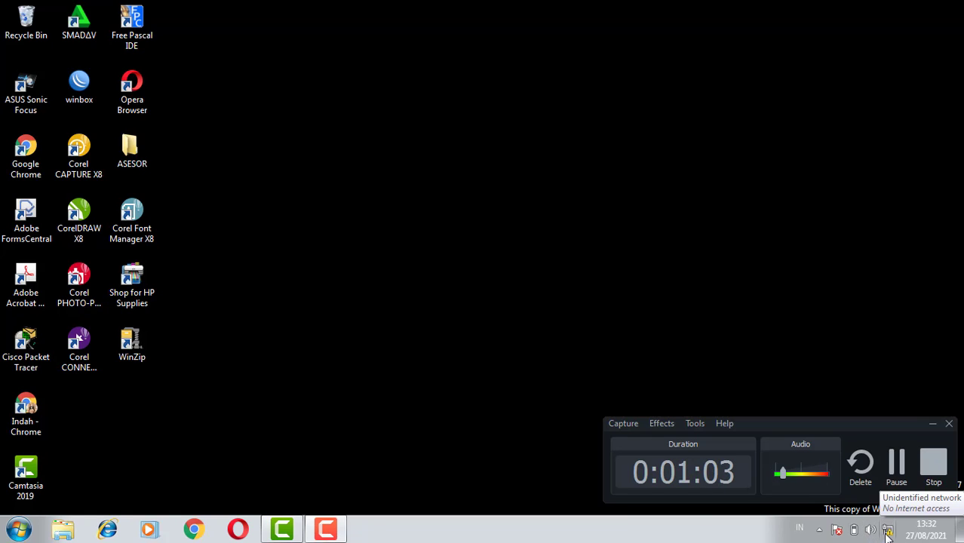
# Review the items listed in the Local Area Connection's properties from Network and Sharing Center, and close both connection dialogs
pyautogui.click(887, 532)
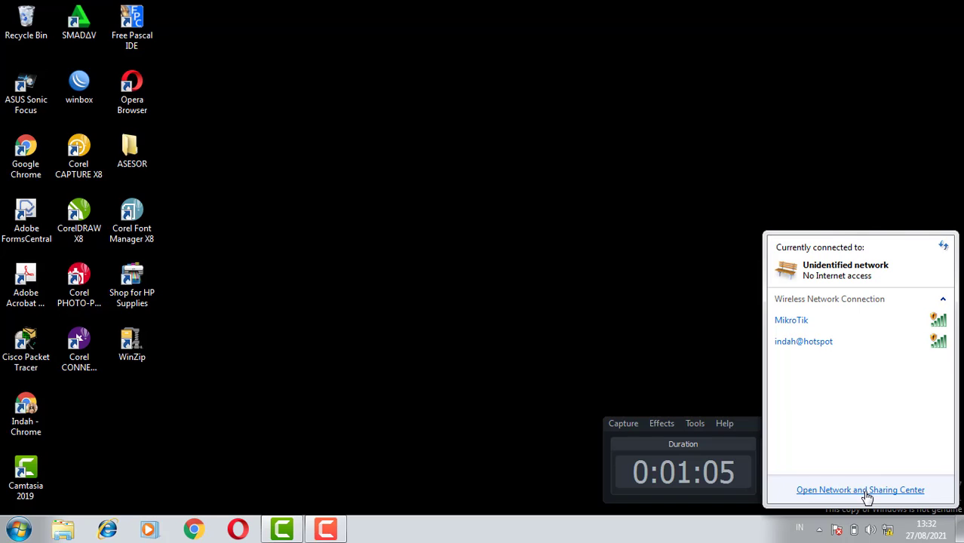
pyautogui.click(865, 491)
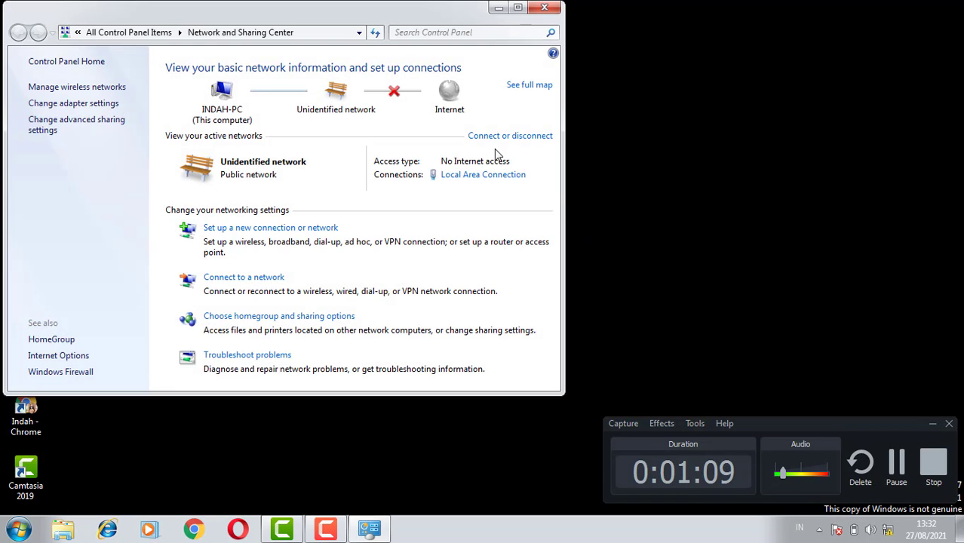
pyautogui.click(486, 176)
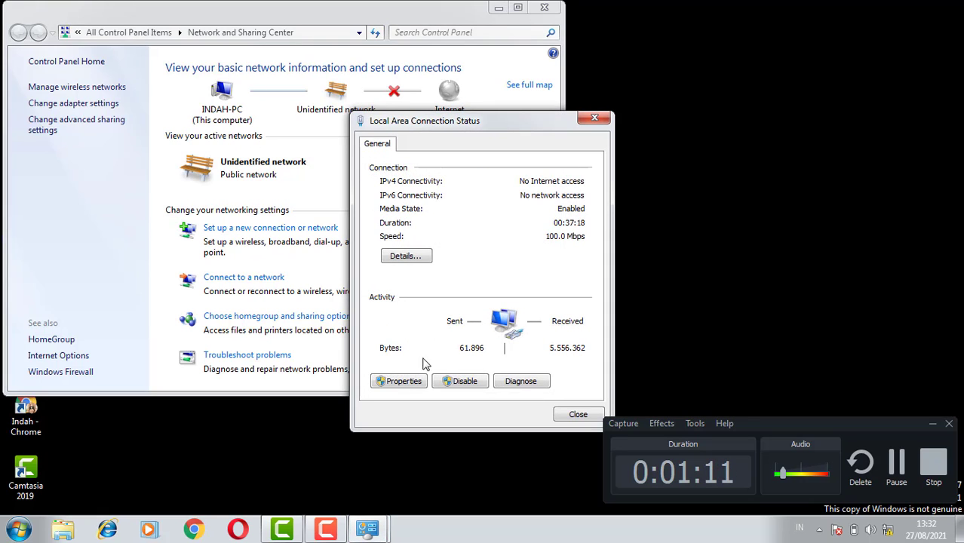
pyautogui.click(411, 382)
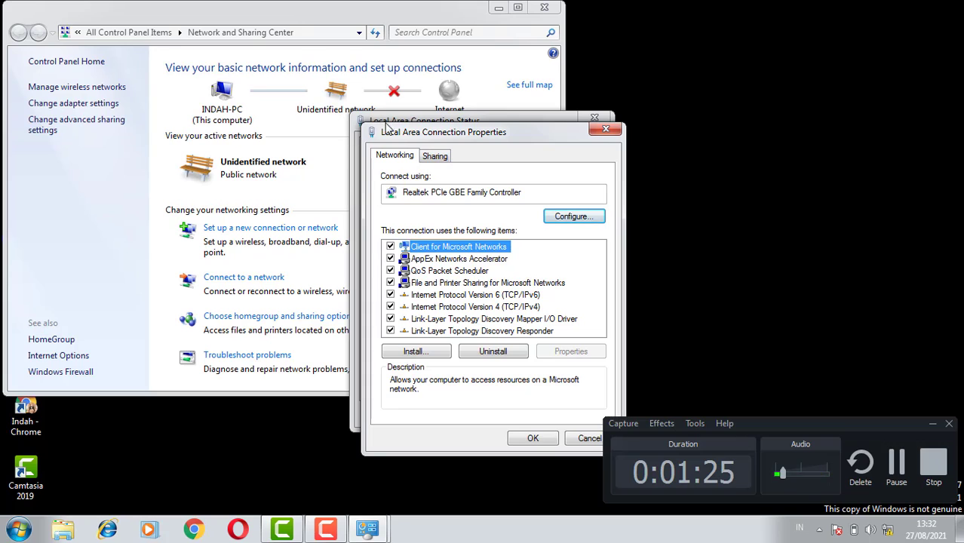
pyautogui.moveTo(396, 134); pyautogui.dragTo(521, 138)
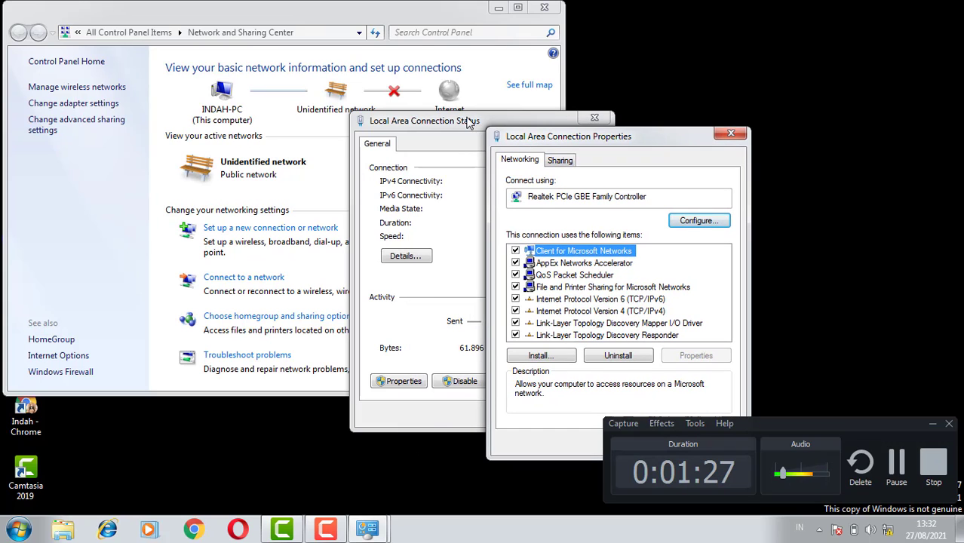
pyautogui.click(732, 134)
pyautogui.click(596, 118)
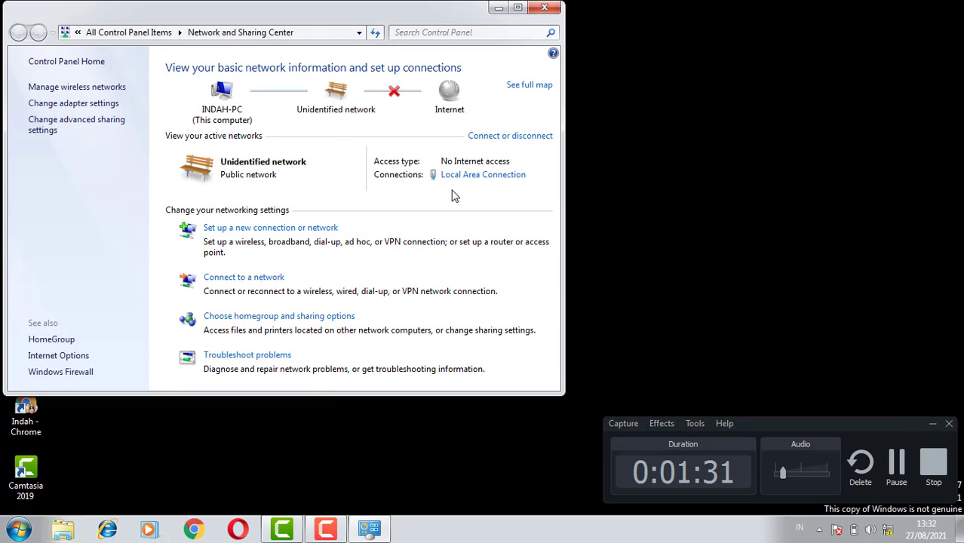
# Check how the Local Area Connection's TCP/IPv4 properties assign the IP and DNS server addresses, and close all network windows
pyautogui.click(467, 175)
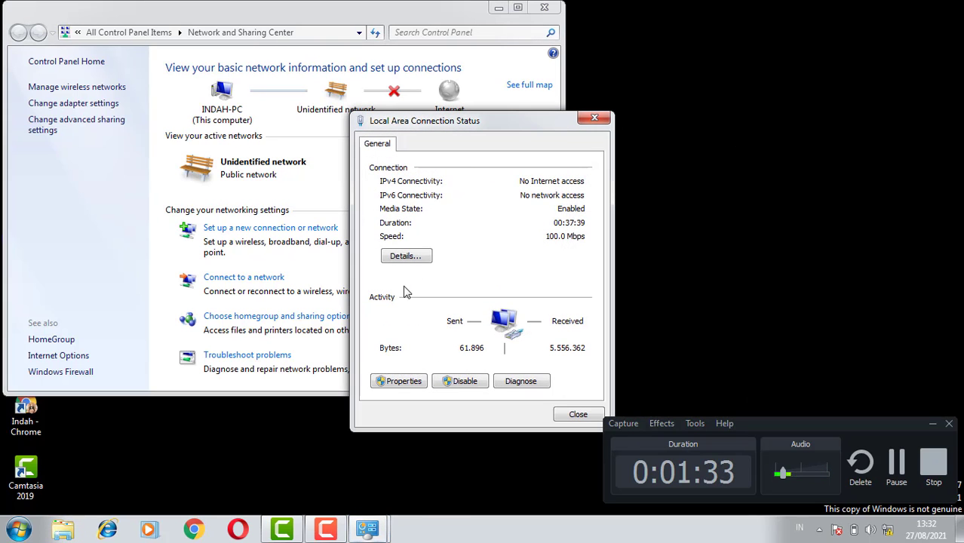
pyautogui.click(393, 379)
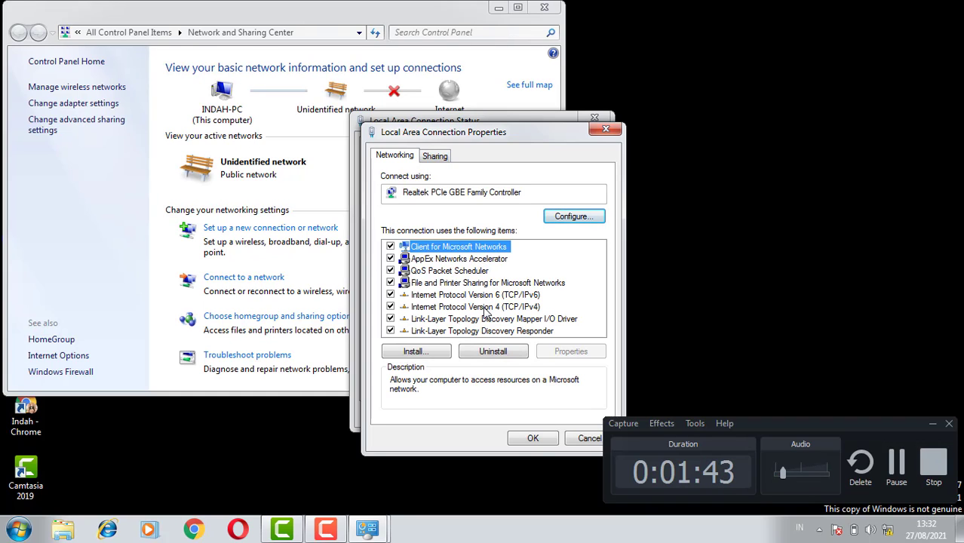
pyautogui.click(484, 308)
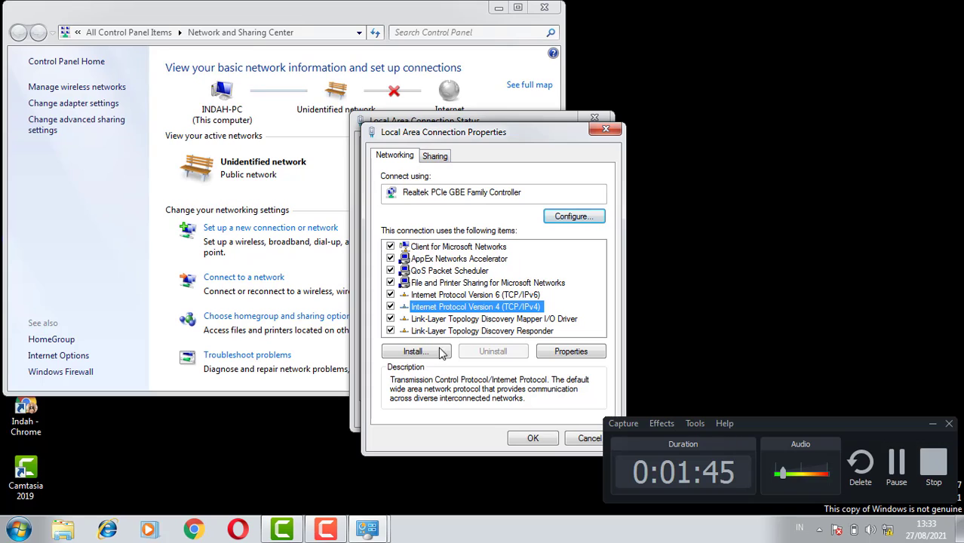
pyautogui.doubleClick(501, 307)
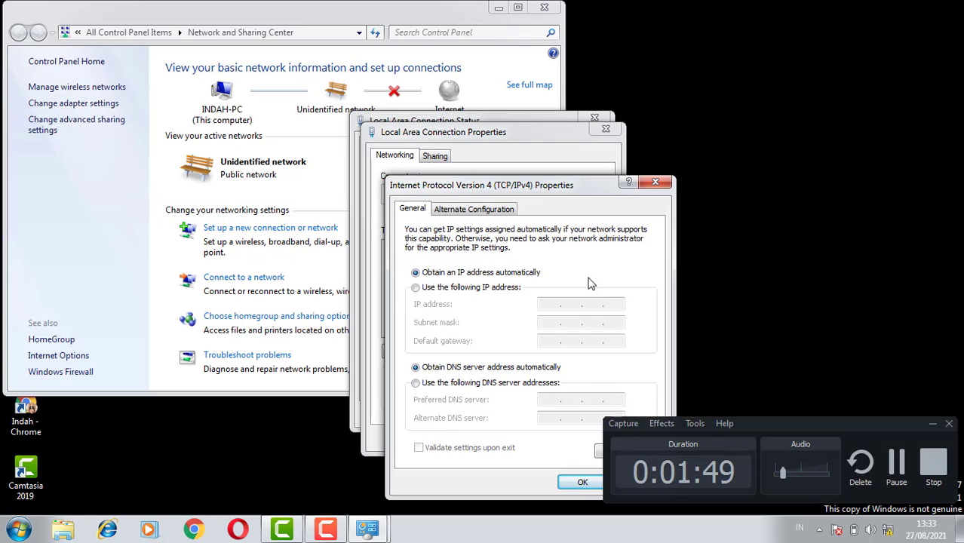
pyautogui.click(579, 482)
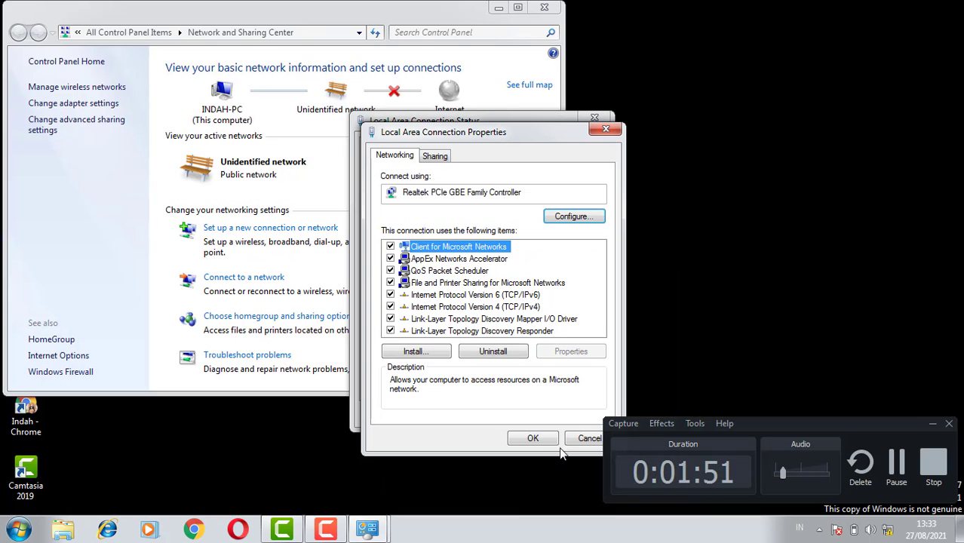
pyautogui.click(532, 439)
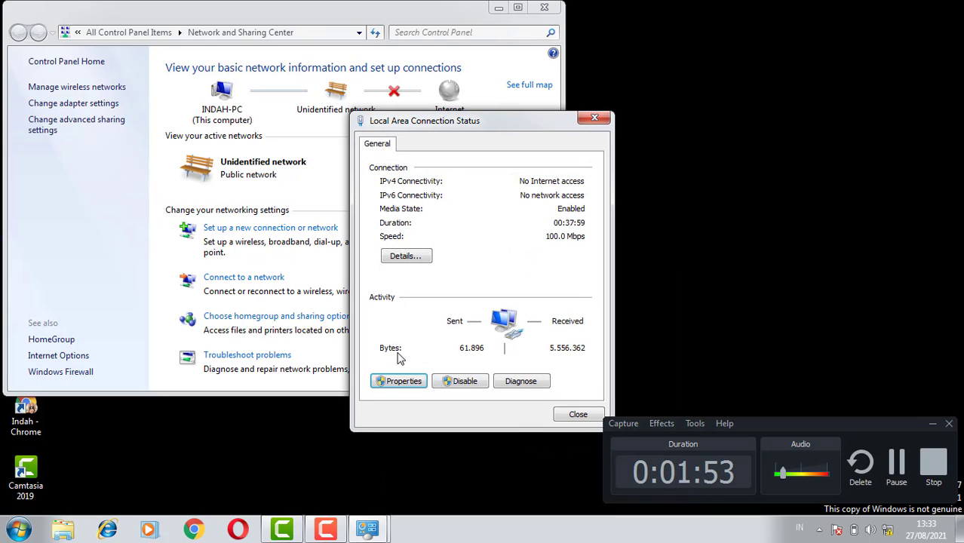
pyautogui.click(578, 415)
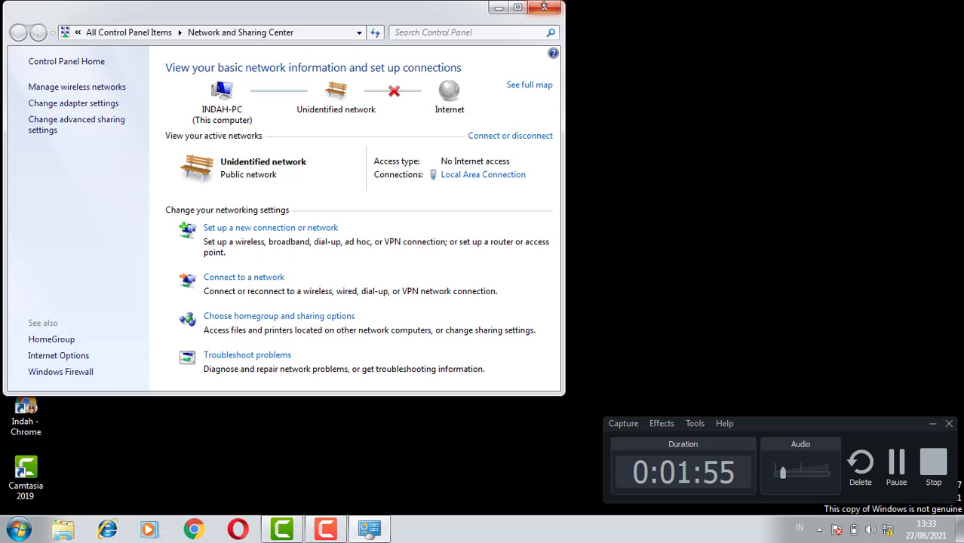
pyautogui.click(544, 6)
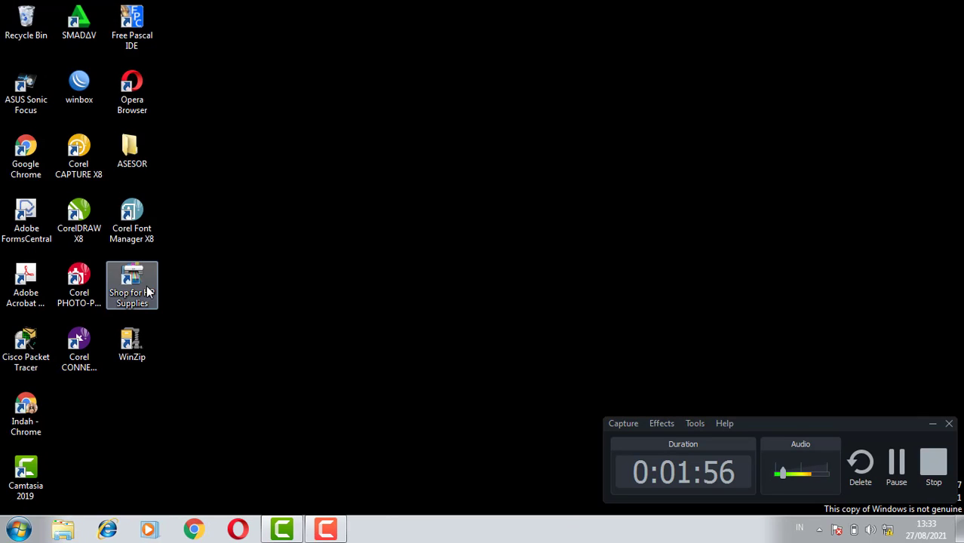
# Run WinBox from the desktop and connect to the neighboring MikroTik router by its MAC address, logging in as admin without a password
pyautogui.doubleClick(74, 98)
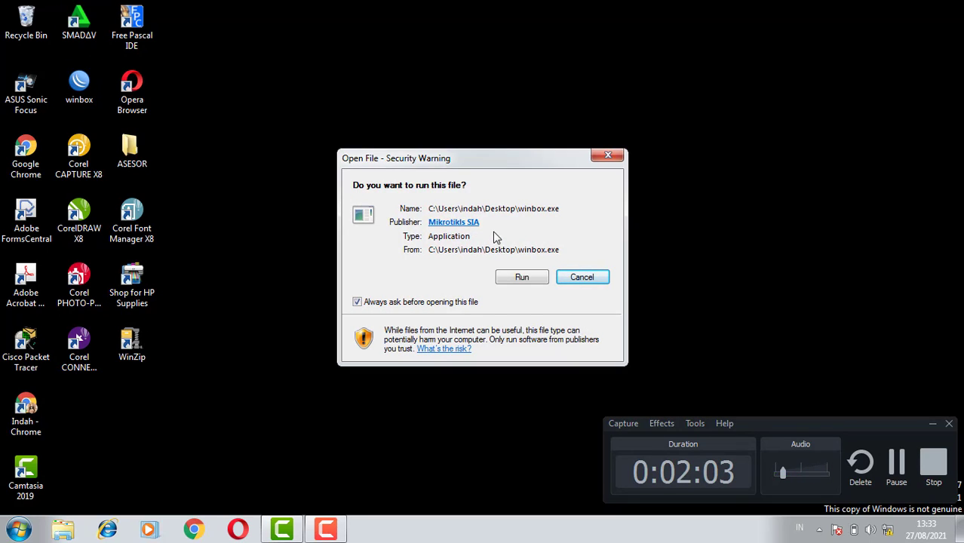
pyautogui.click(513, 278)
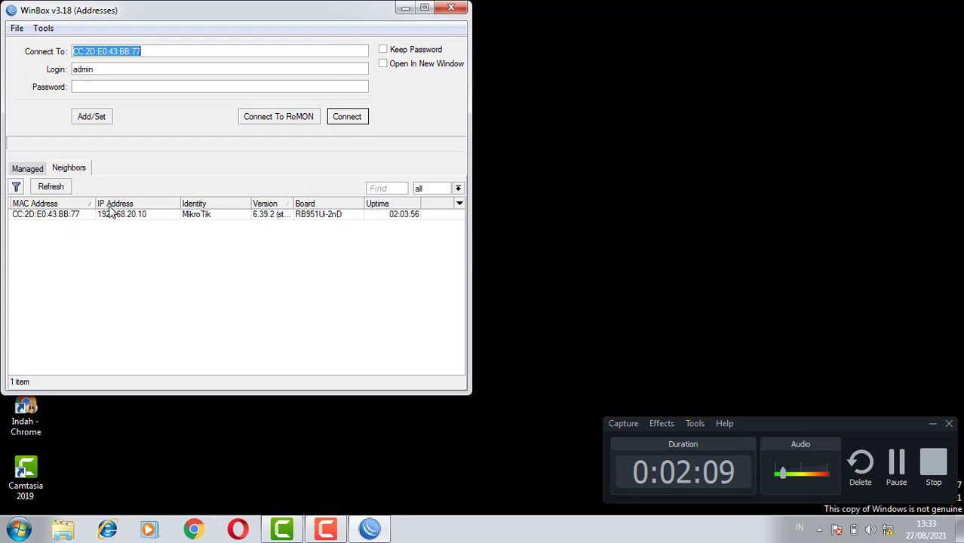
pyautogui.click(47, 217)
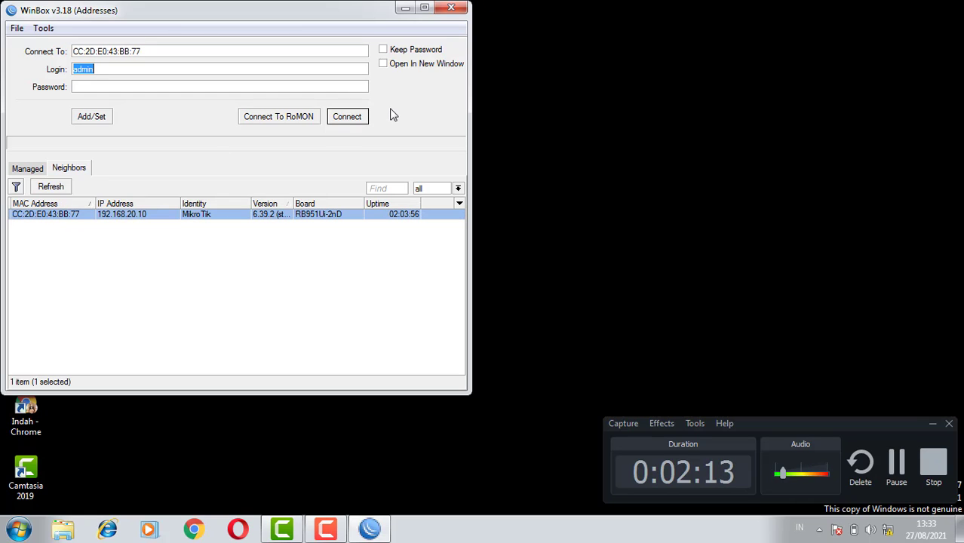
pyautogui.click(347, 120)
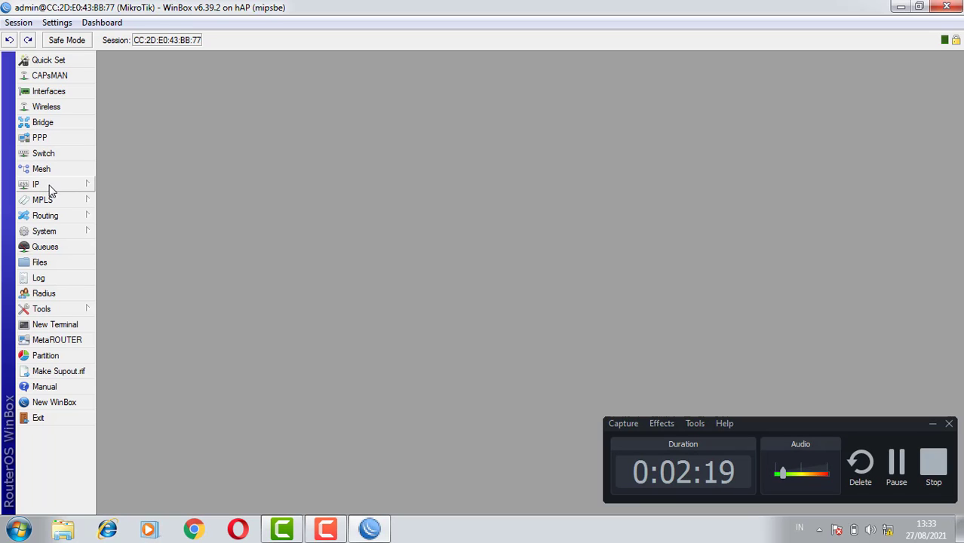
# Inspect the addresses and their interfaces in the router's IP address list, and close the list
pyautogui.click(49, 187)
pyautogui.click(125, 181)
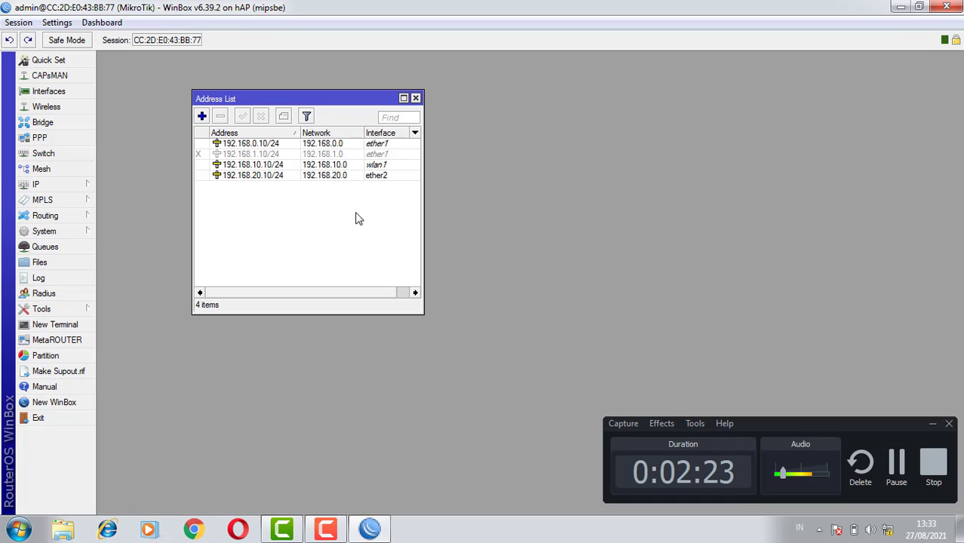
pyautogui.moveTo(235, 145)
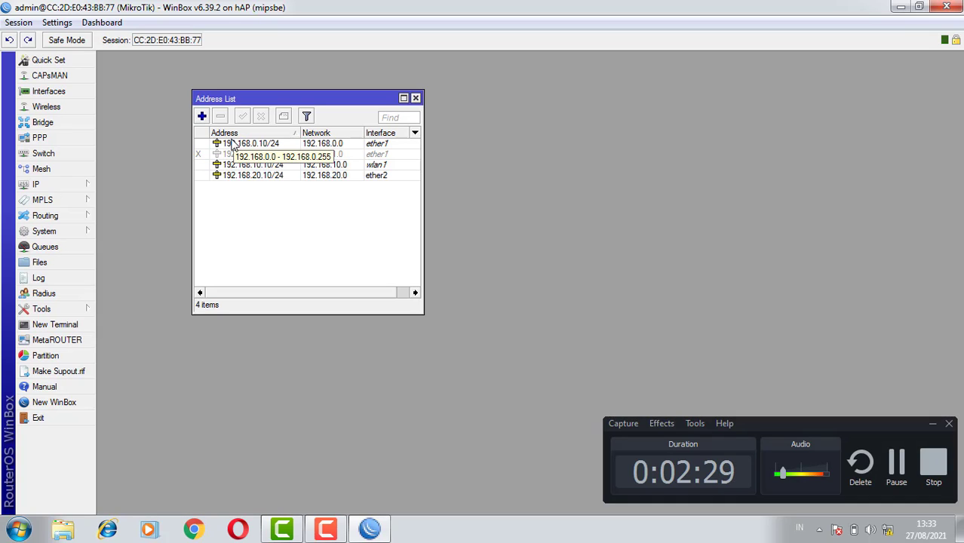
pyautogui.click(416, 98)
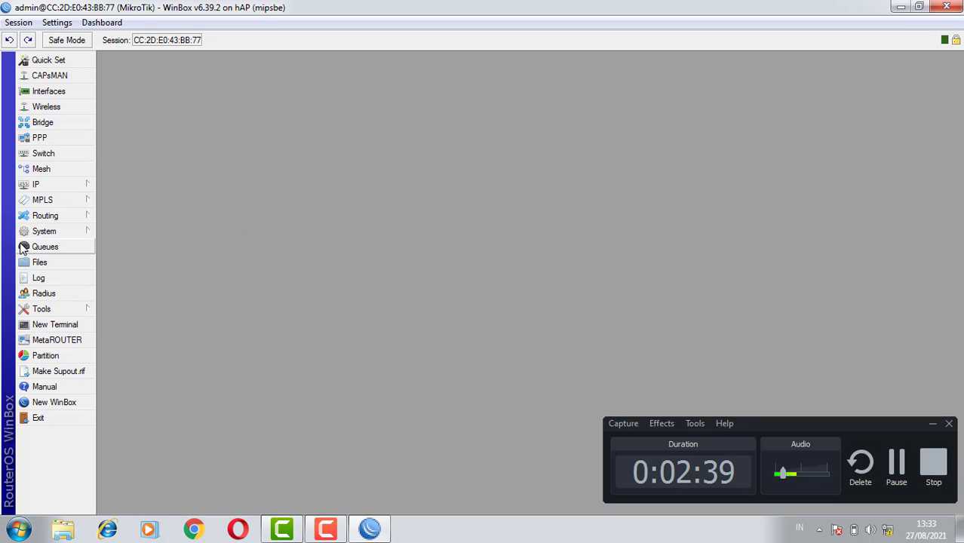
# Reset the router's whole configuration with no reset options enabled, and approve the reboot
pyautogui.click(66, 233)
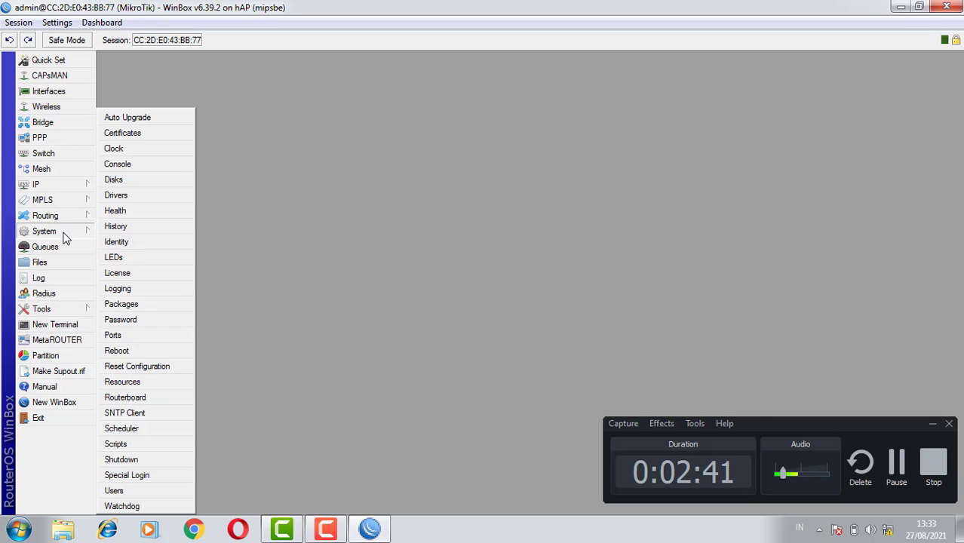
pyautogui.click(145, 366)
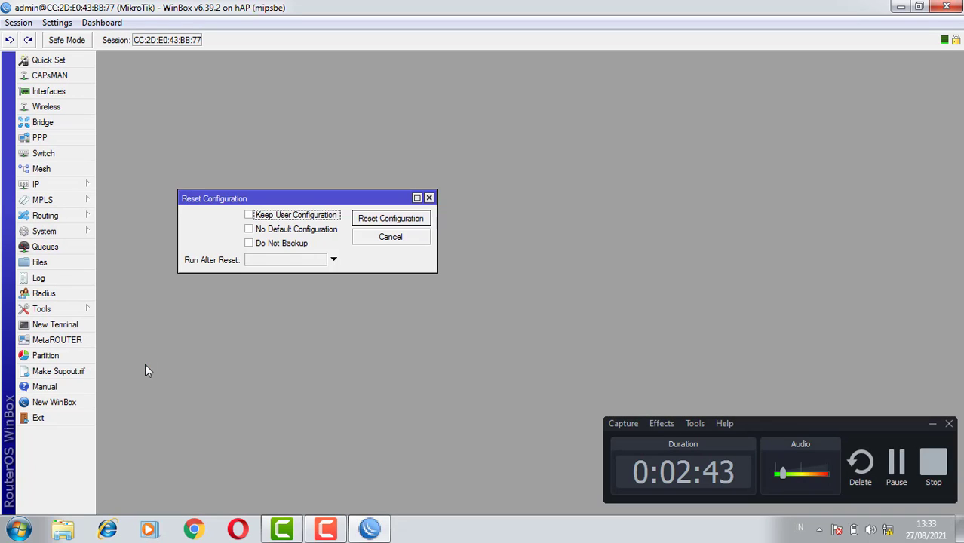
pyautogui.click(386, 219)
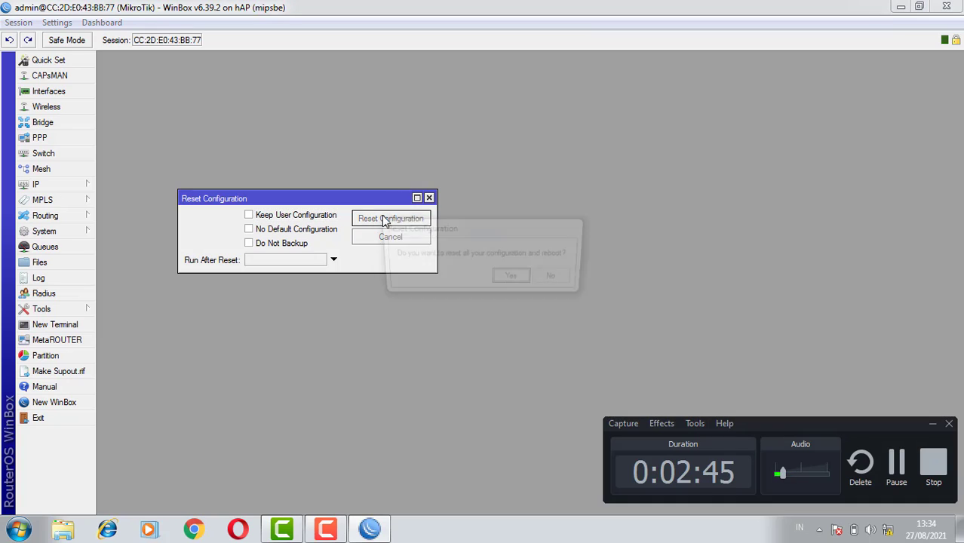
pyautogui.click(511, 279)
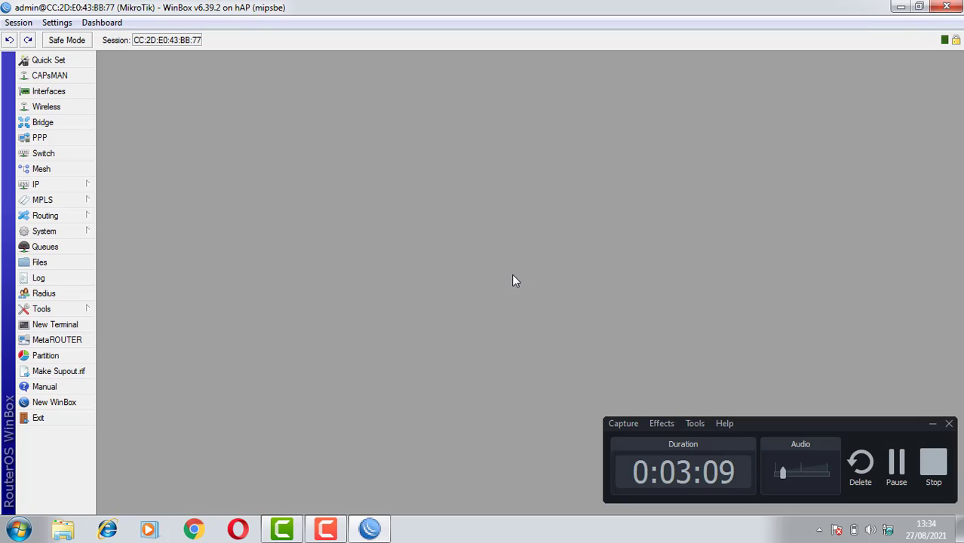
# Close the disconnected router session, run WinBox from the desktop again, and refresh its list of neighboring routers
pyautogui.hotkey('alt', 'F4')
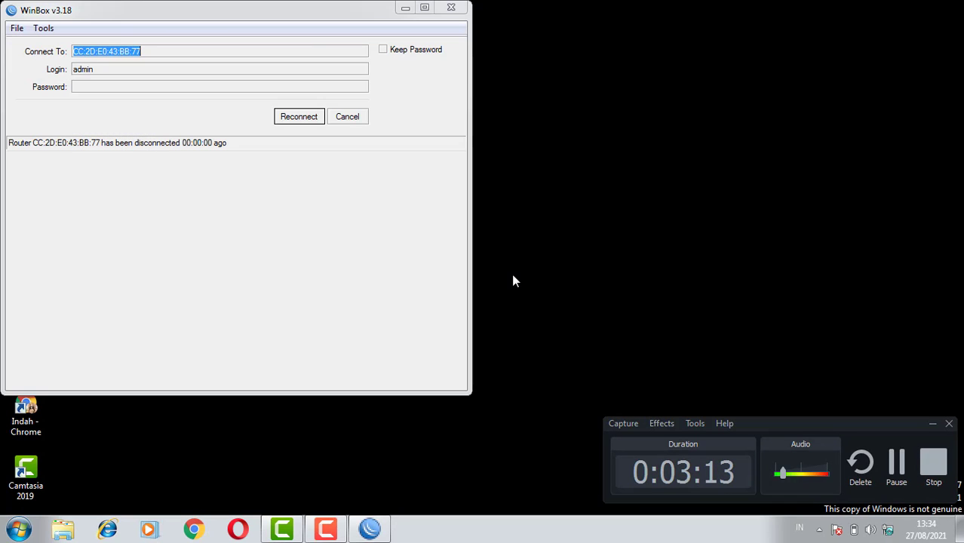
pyautogui.click(460, 9)
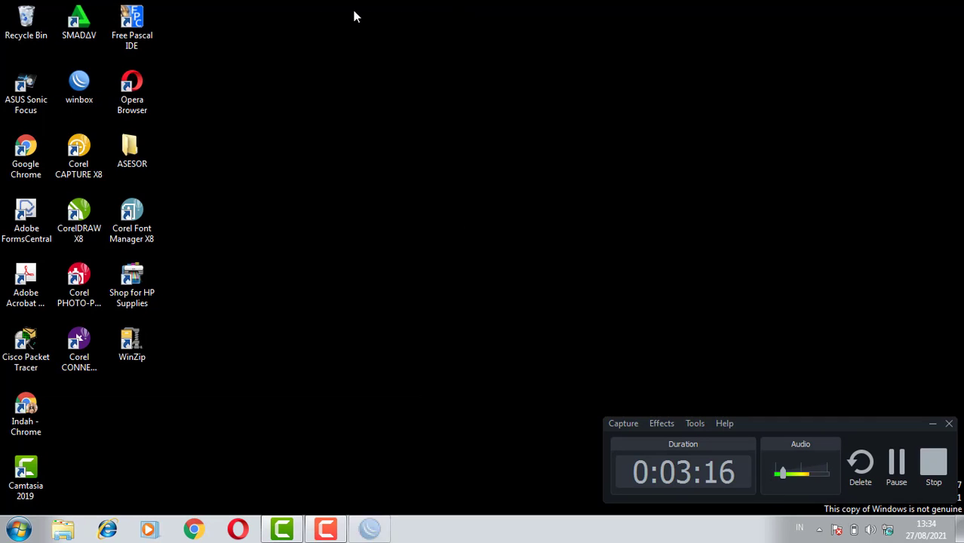
pyautogui.doubleClick(76, 94)
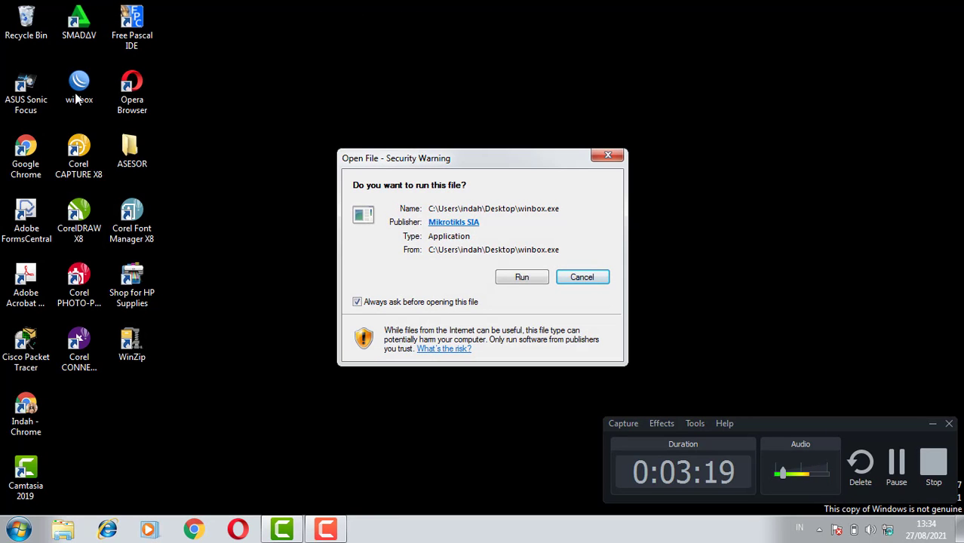
pyautogui.click(521, 278)
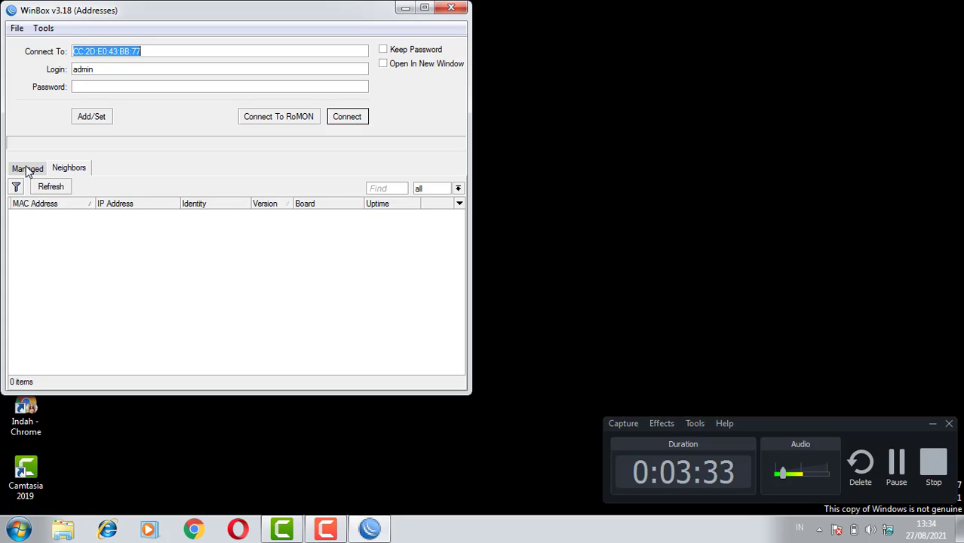
pyautogui.click(67, 168)
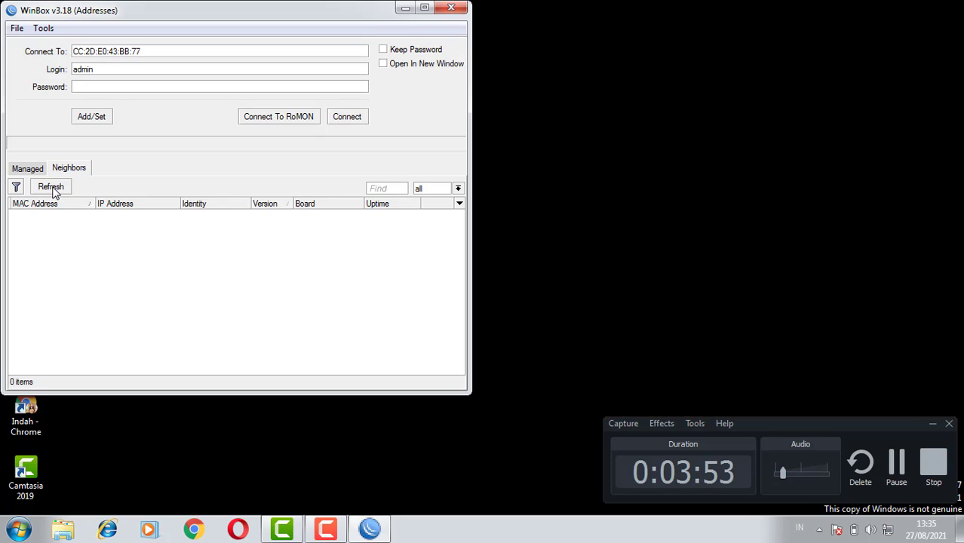
pyautogui.click(55, 192)
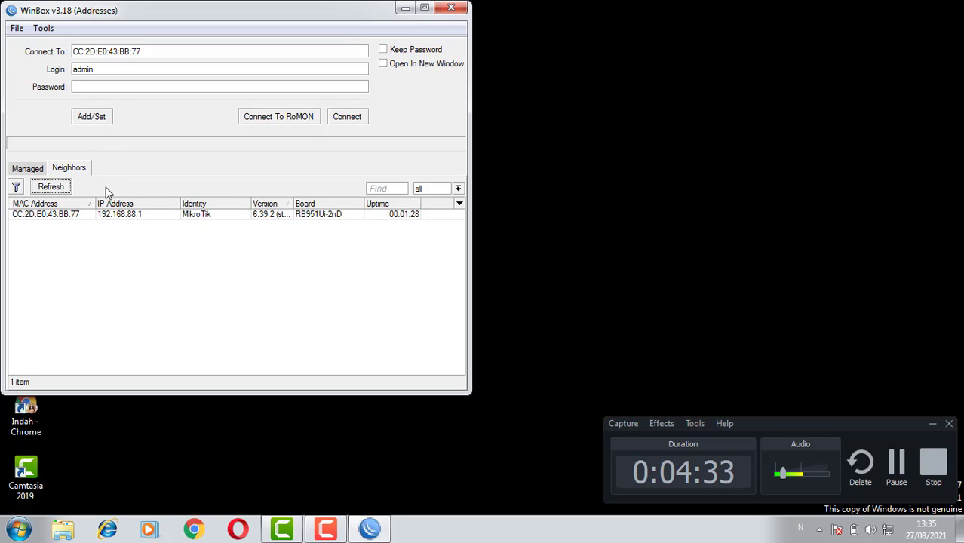
# Connect to the MikroTik router by its MAC address as admin and remove the RouterOS default configuration
pyautogui.click(56, 215)
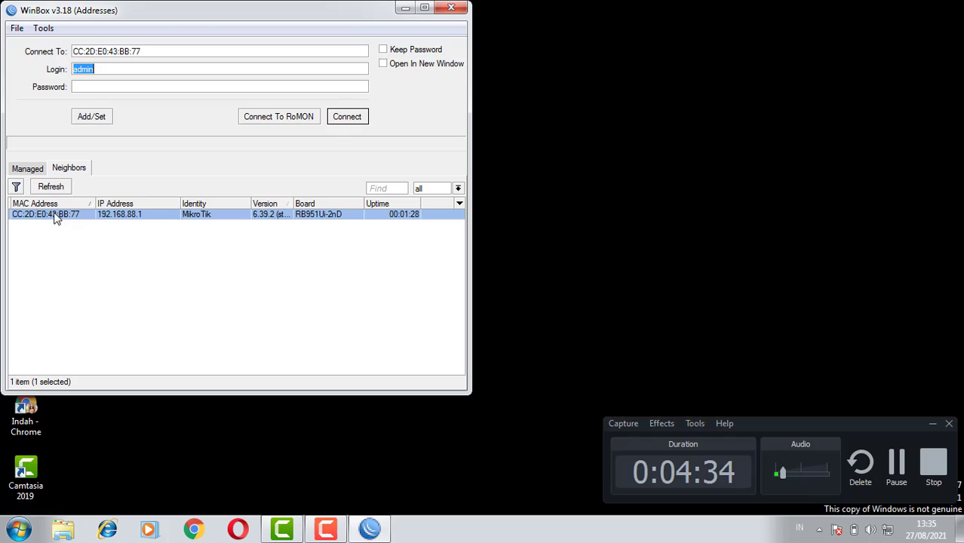
pyautogui.click(348, 116)
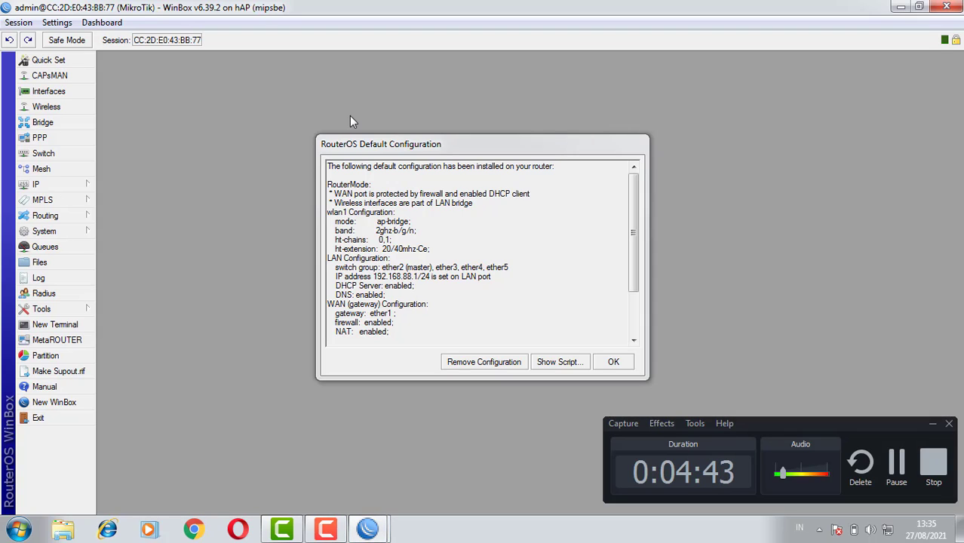
pyautogui.click(477, 363)
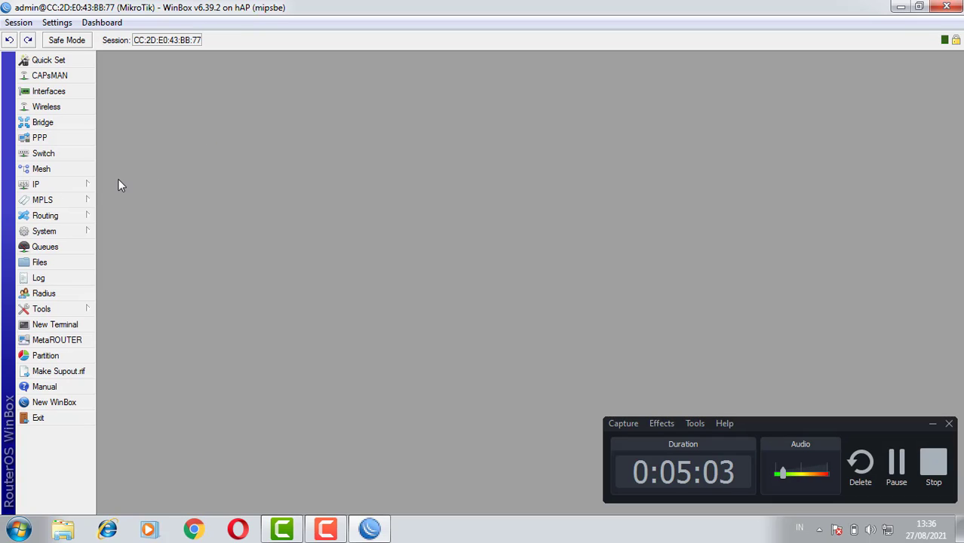
# Open the router's IP address list and reconnect to the router when the session drops
pyautogui.click(84, 188)
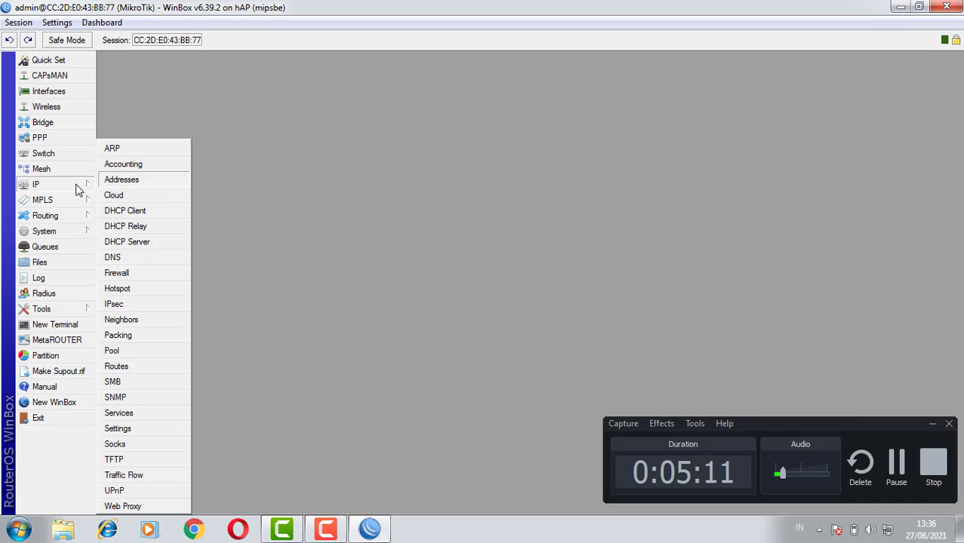
pyautogui.click(113, 180)
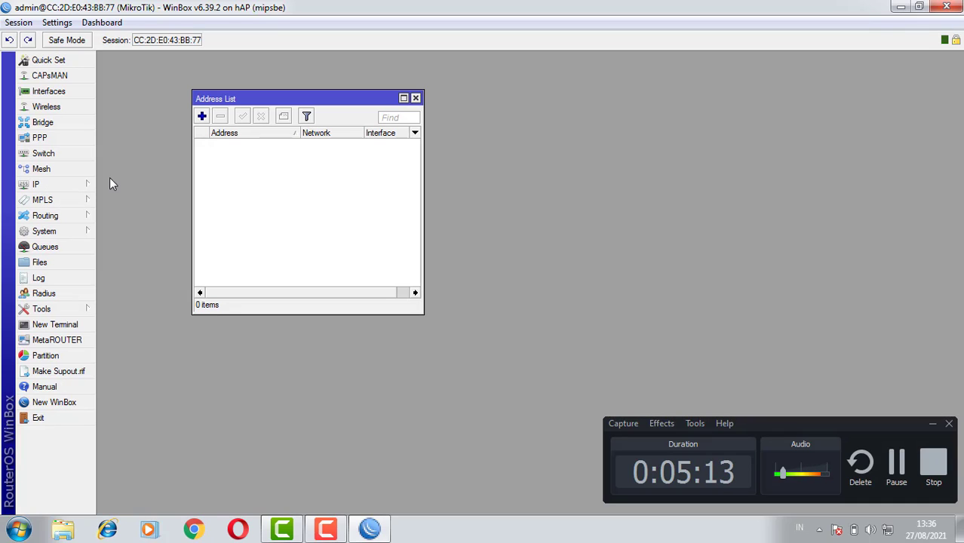
pyautogui.click(201, 117)
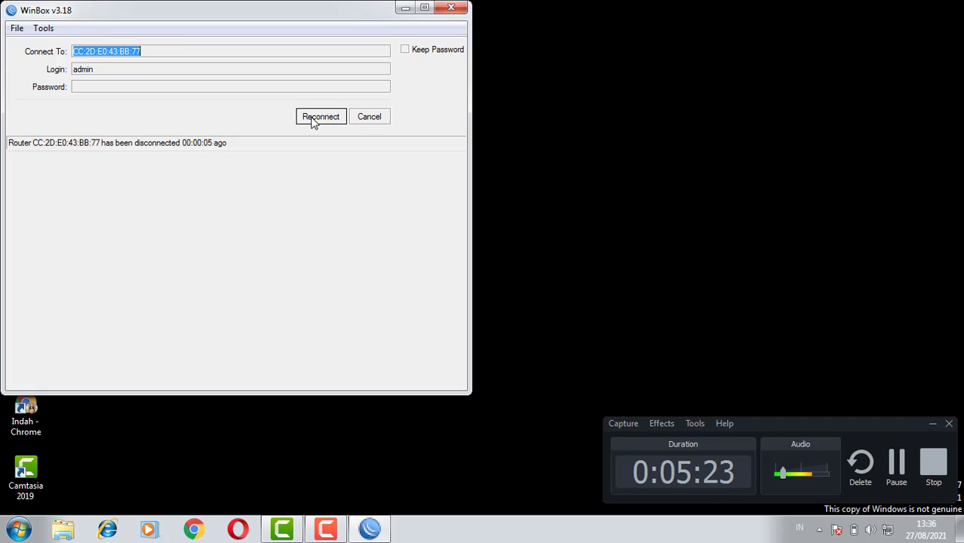
pyautogui.click(318, 117)
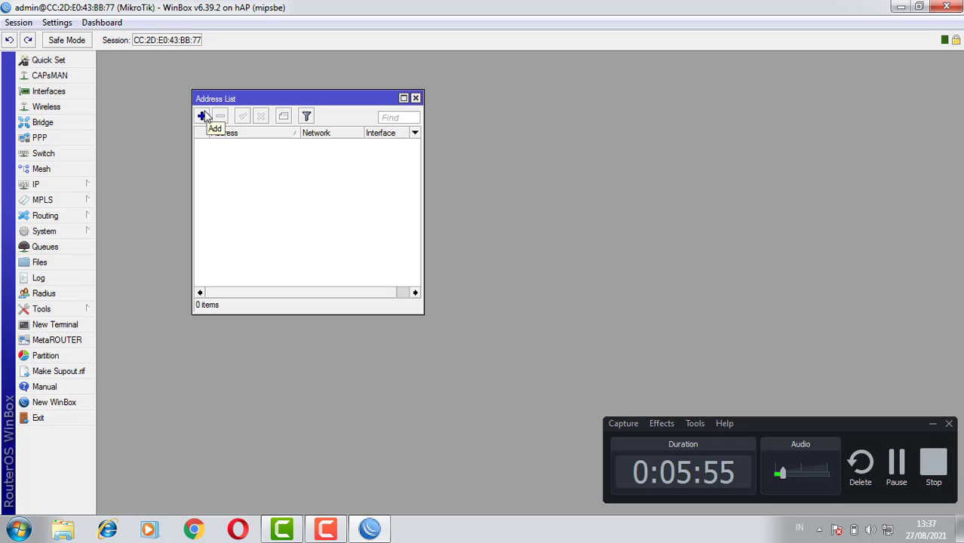
# Add the IP address 192.168.0.10/24 on interface ether1 to the address list
pyautogui.click(201, 117)
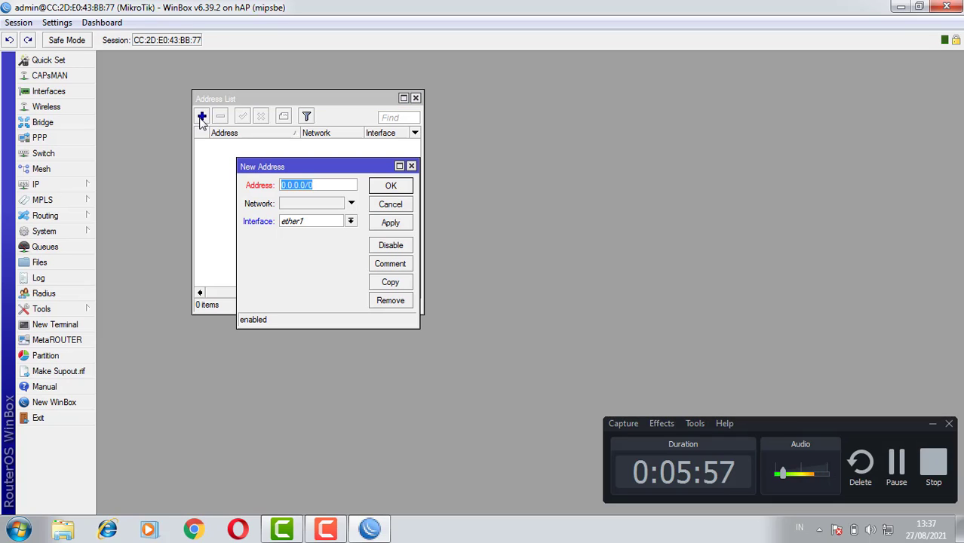
pyautogui.write('192')
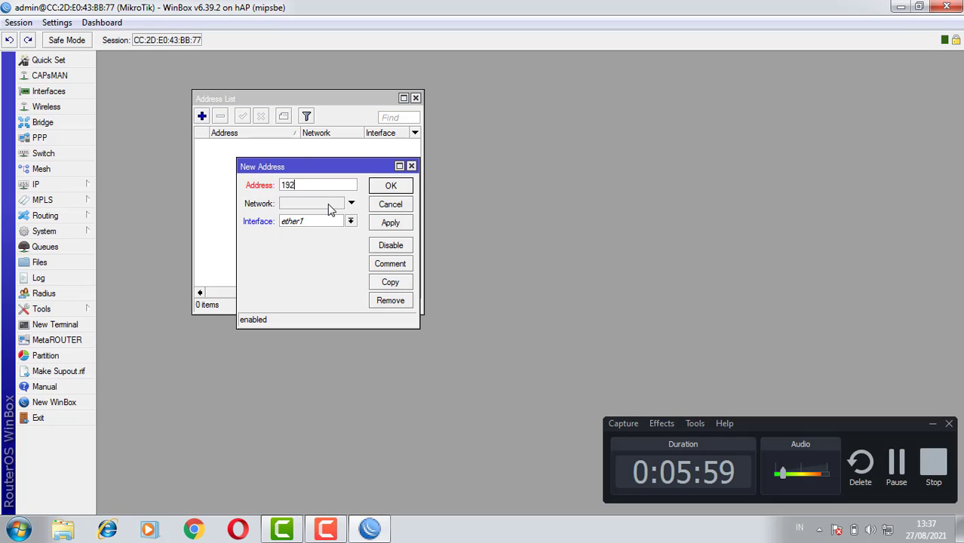
pyautogui.write('.168.0')
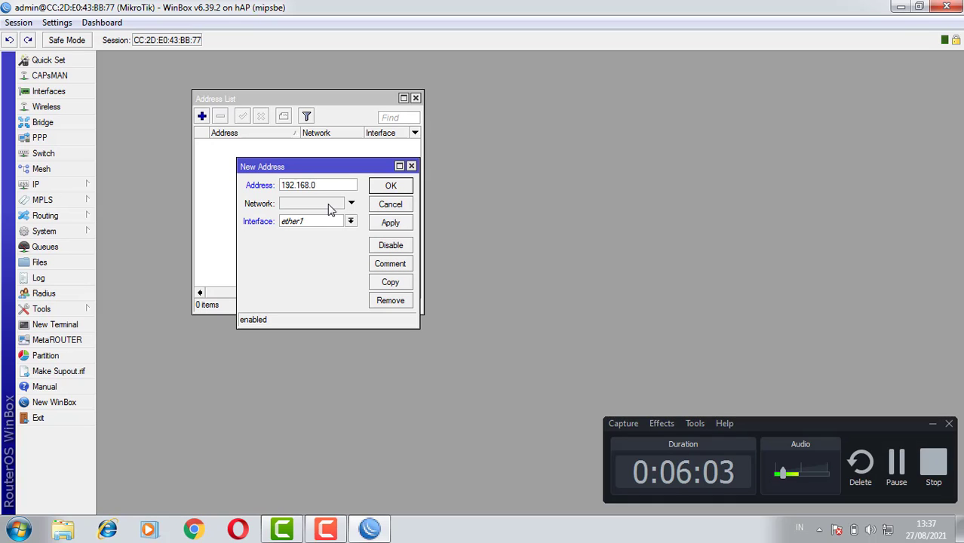
pyautogui.write('.10/24')
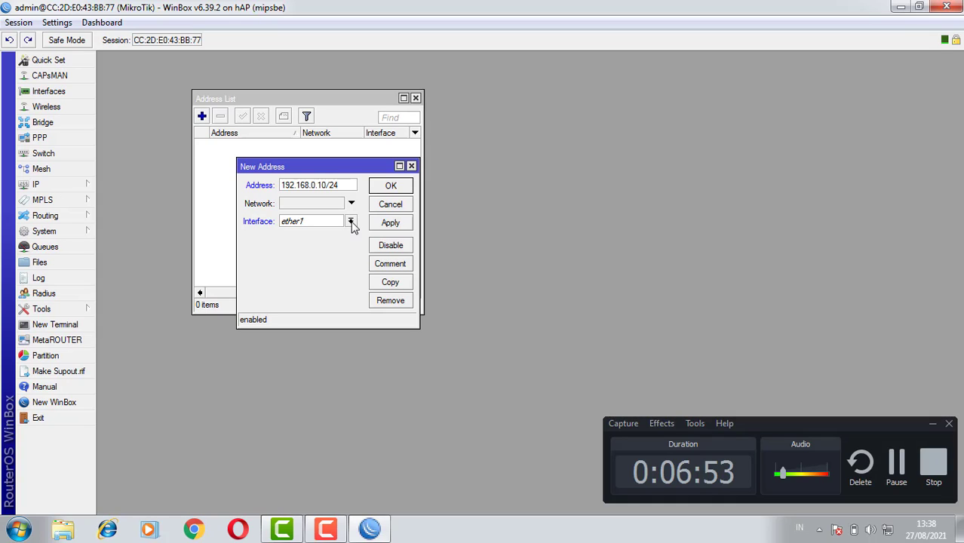
pyautogui.click(390, 224)
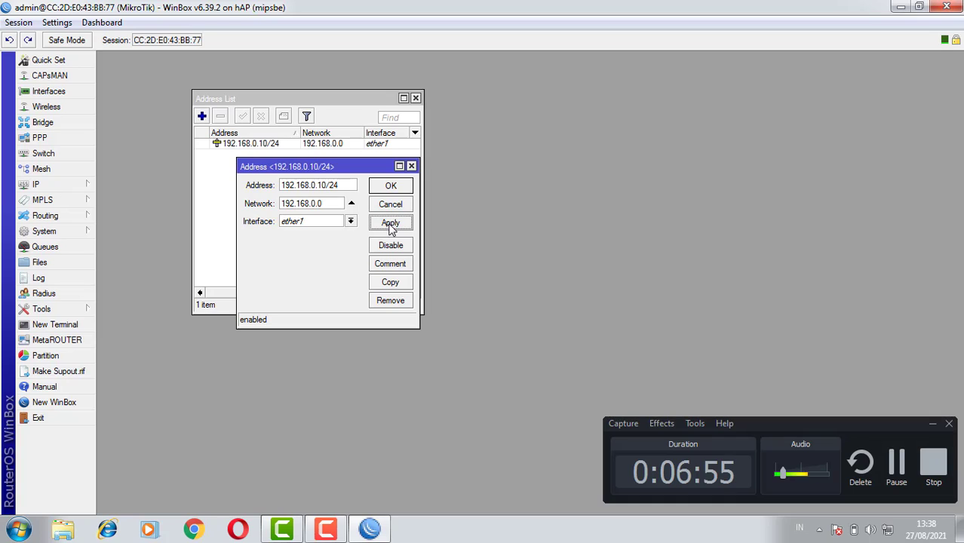
pyautogui.click(391, 186)
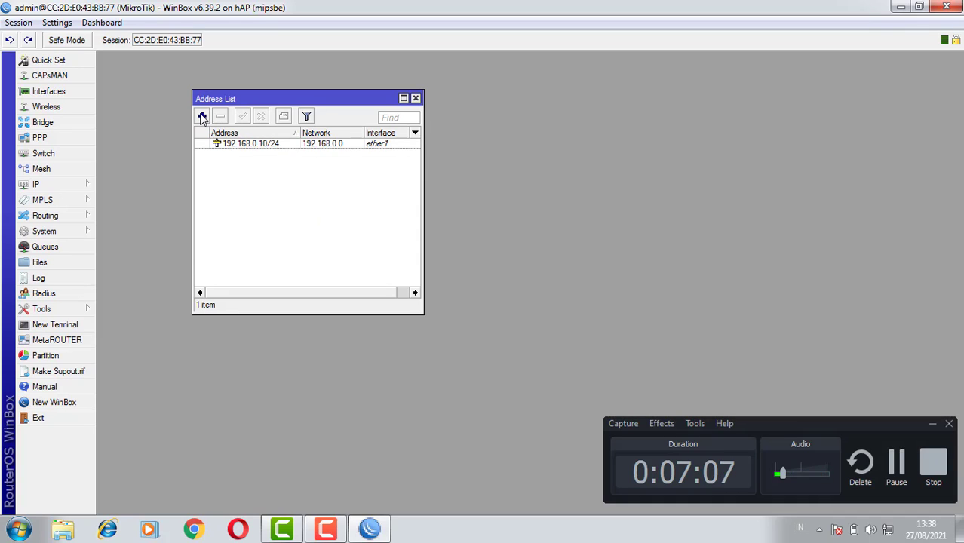
# Add the IP address 192.168.0.10 without a prefix length on interface ether1, and close its entry
pyautogui.click(201, 117)
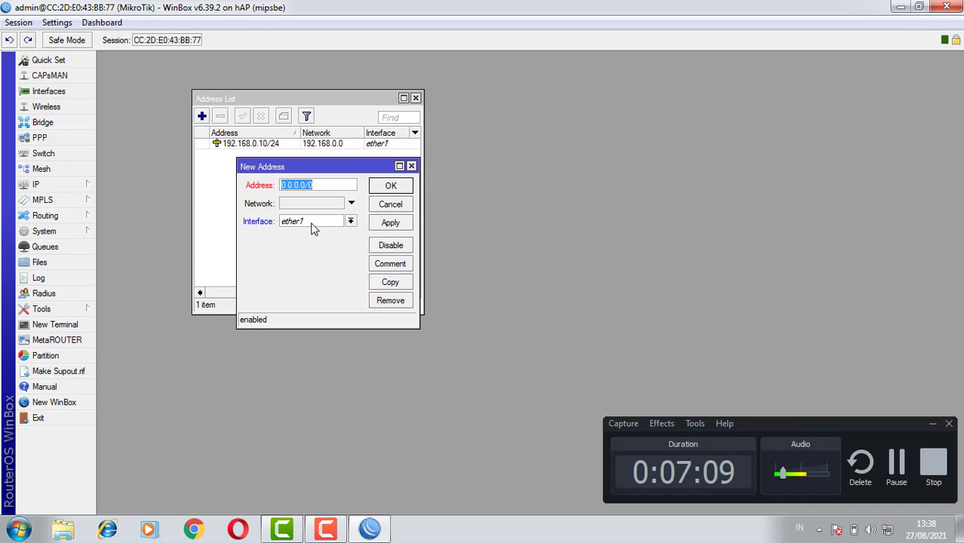
pyautogui.write('192.168.')
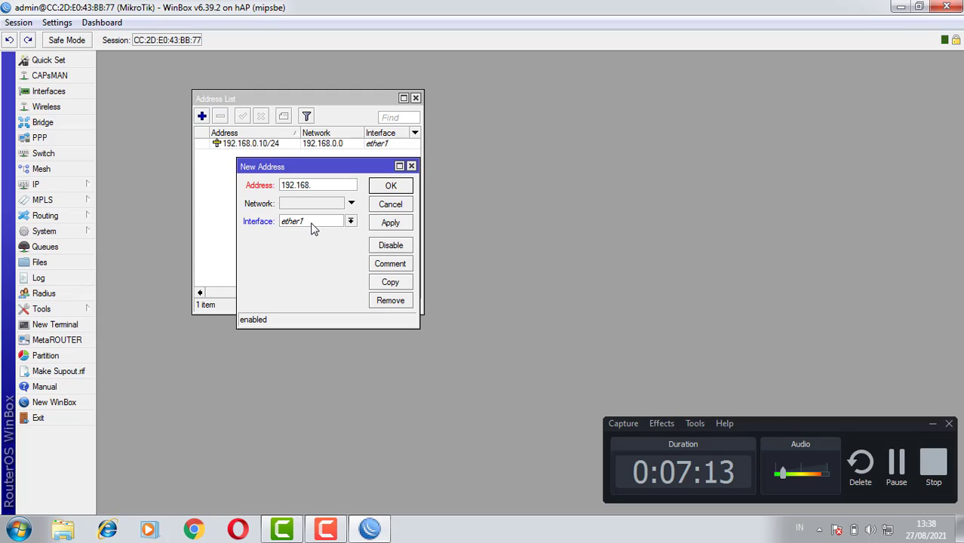
pyautogui.write('0.10')
pyautogui.click(386, 227)
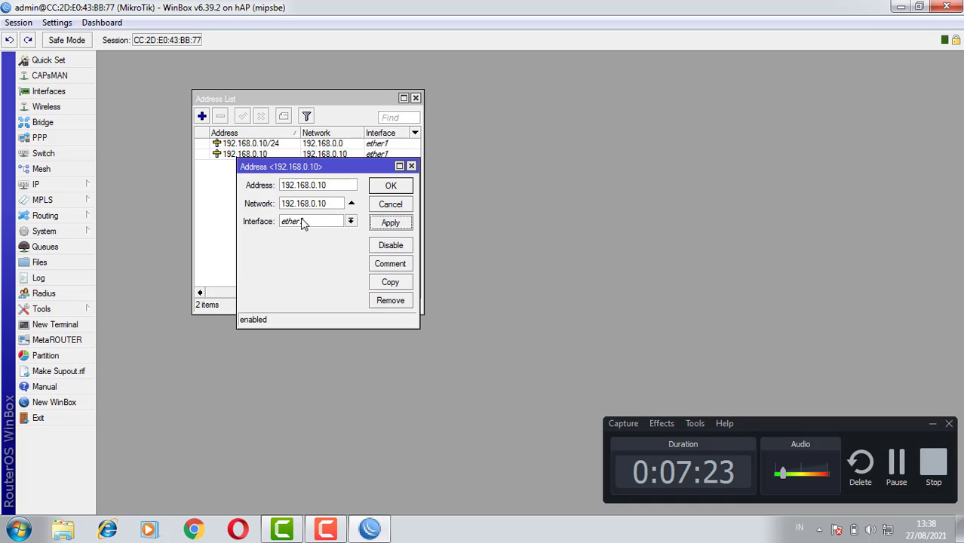
pyautogui.click(411, 166)
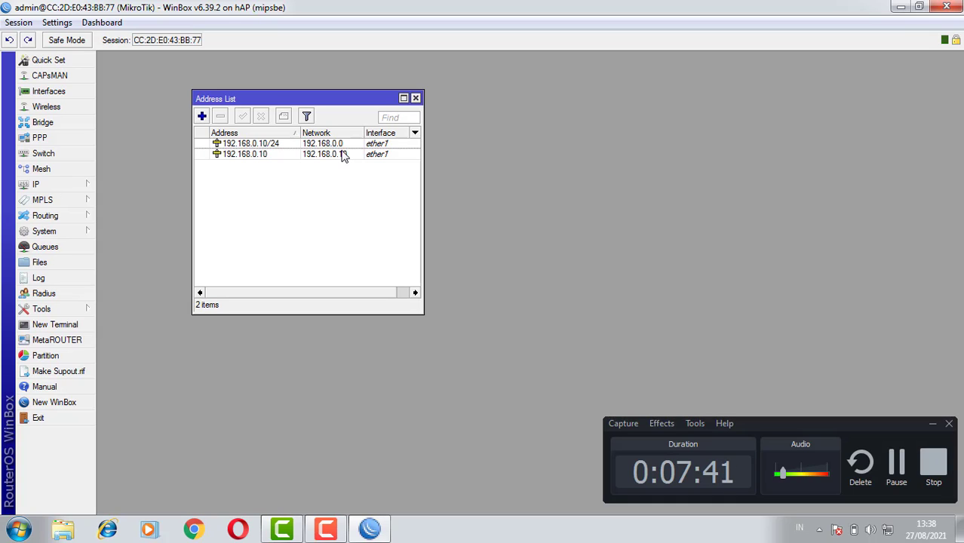
# Remove the 192.168.0.10 entry without a prefix length from the address list
pyautogui.doubleClick(277, 155)
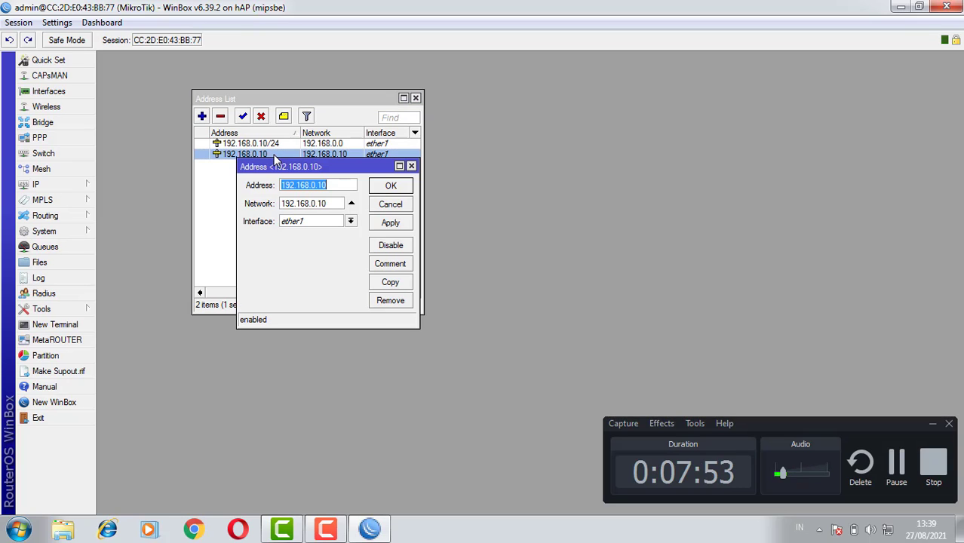
pyautogui.click(230, 156)
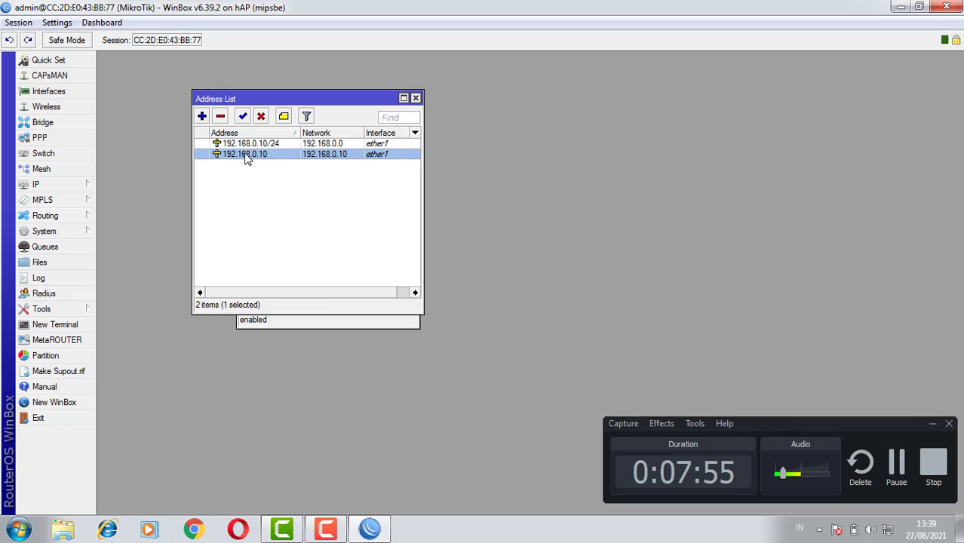
pyautogui.click(220, 118)
# Add the IP address 192.168.20.10/24 on interface ether2 to the address list
pyautogui.click(203, 118)
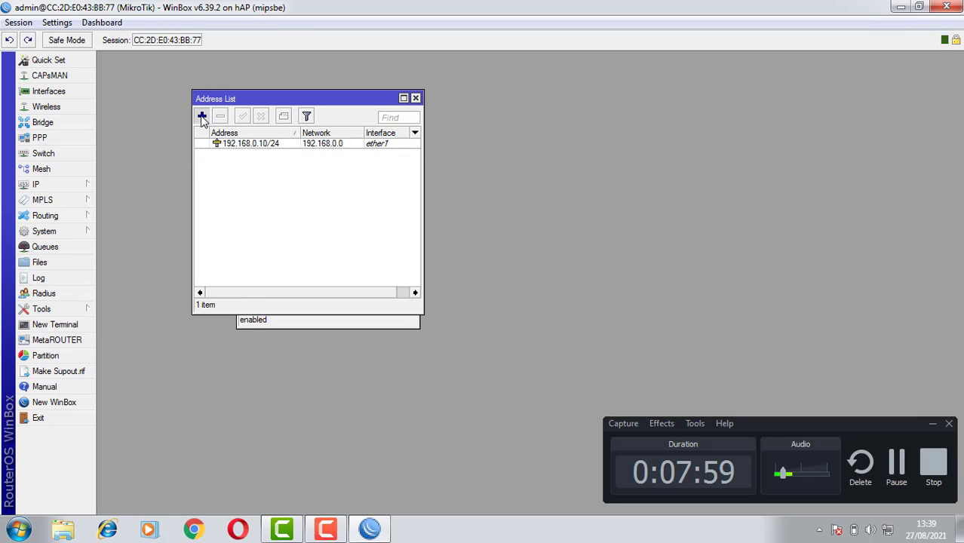
pyautogui.write('192')
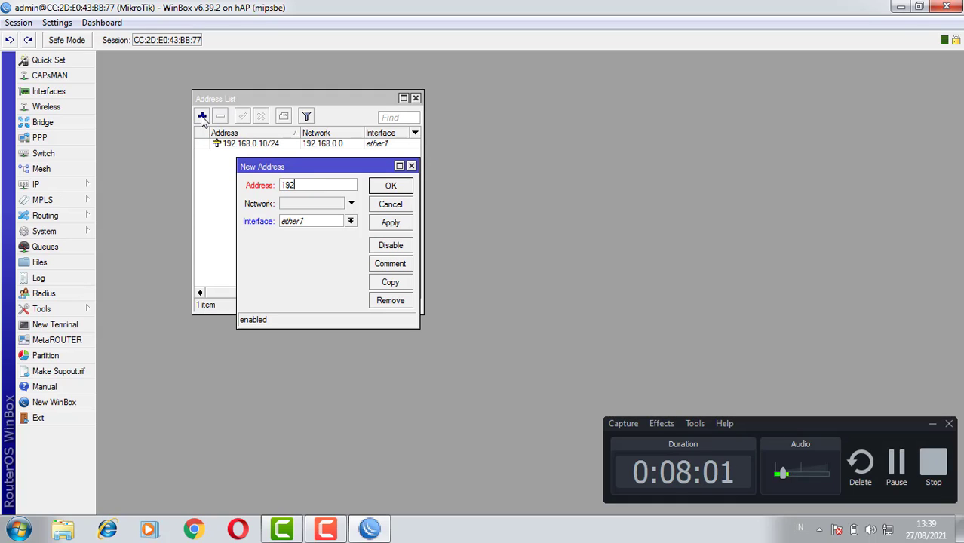
pyautogui.write('.16')
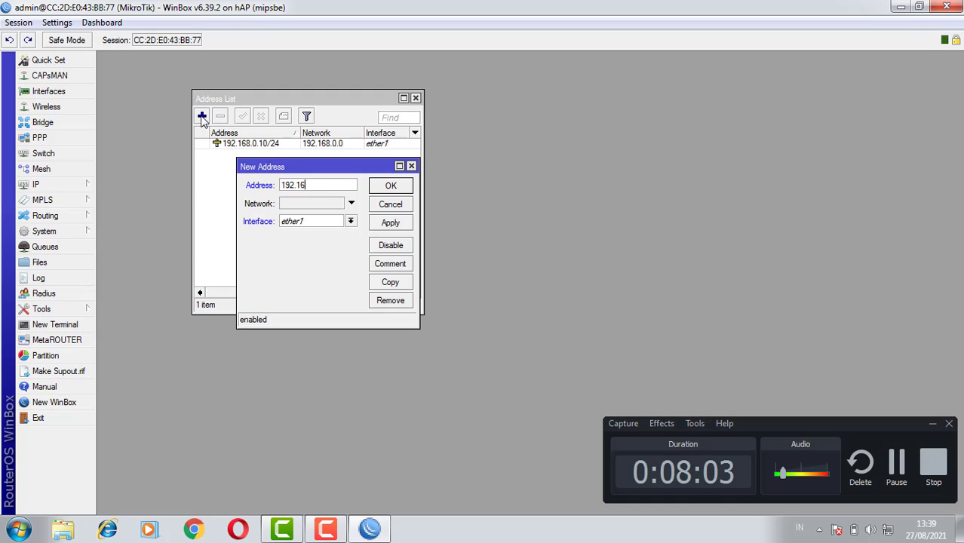
pyautogui.write('8.')
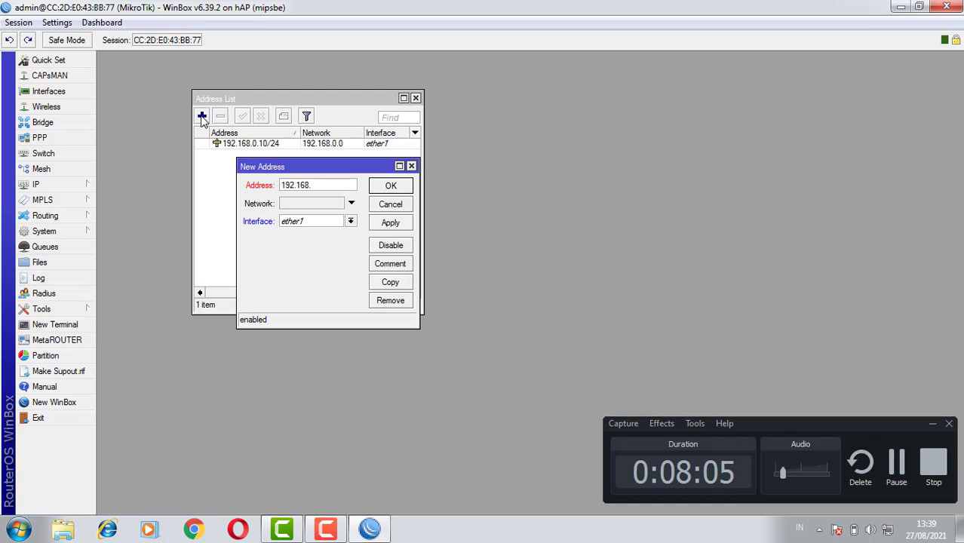
pyautogui.write('2')
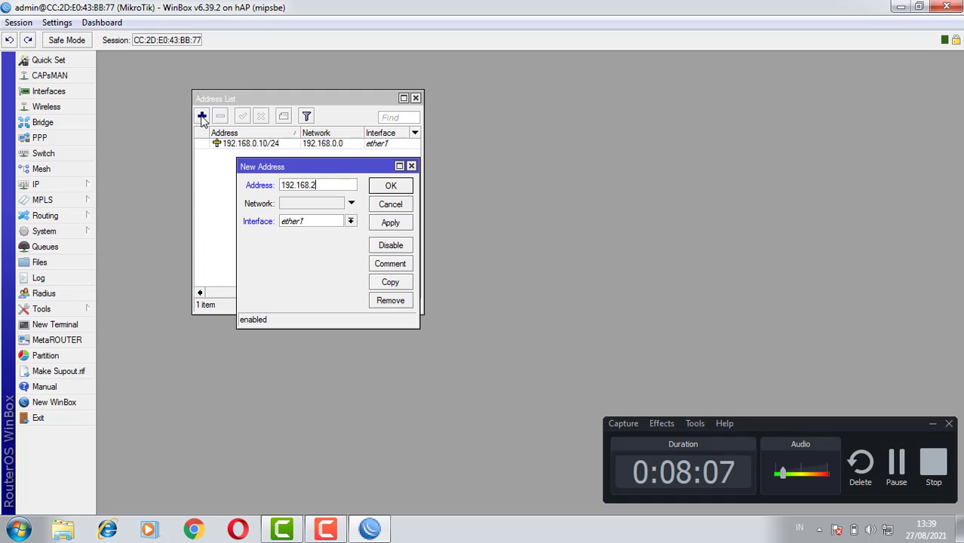
pyautogui.write('0.10')
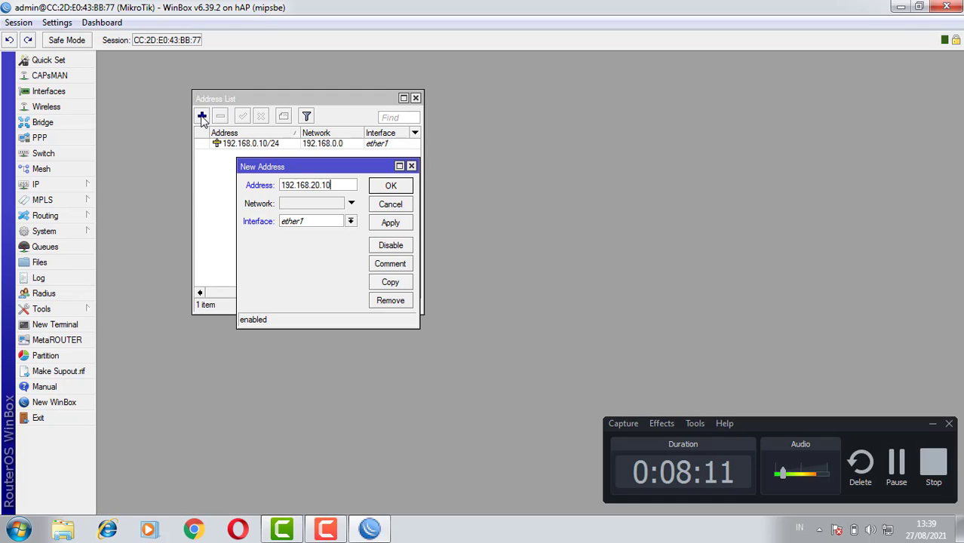
pyautogui.write('/24')
pyautogui.click(351, 224)
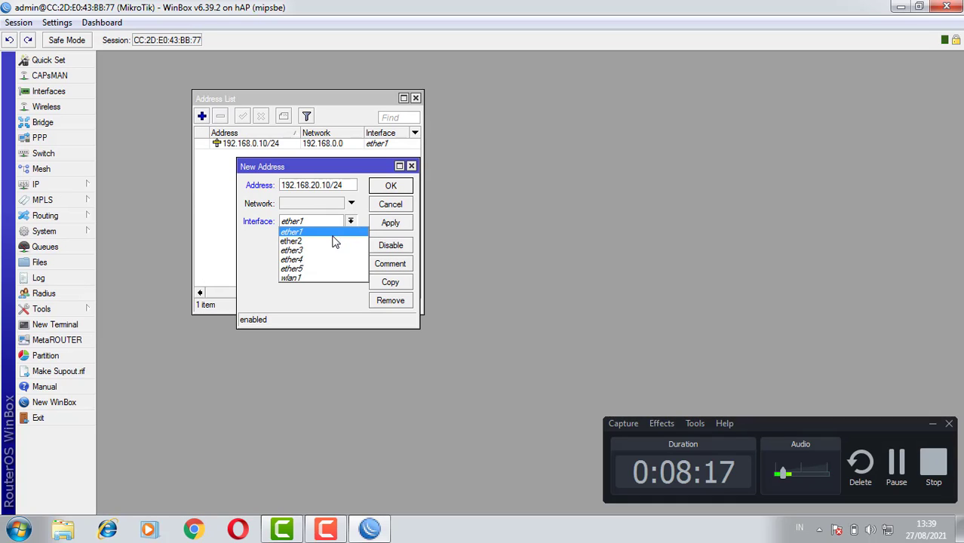
pyautogui.click(330, 242)
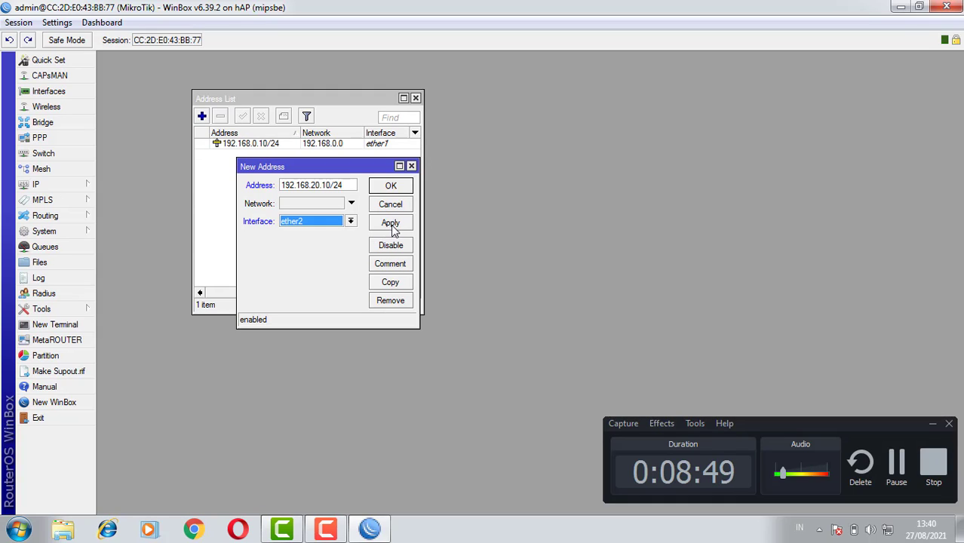
pyautogui.click(390, 223)
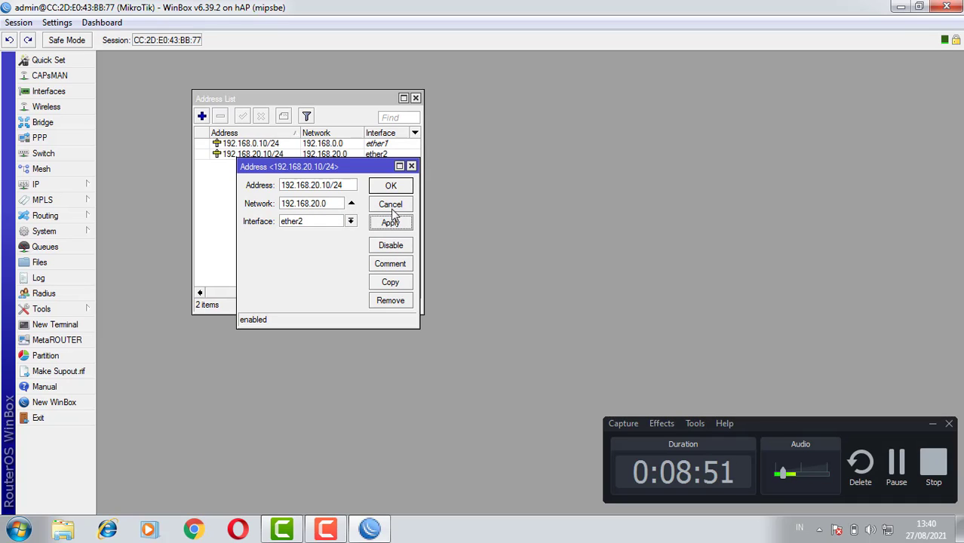
pyautogui.click(391, 187)
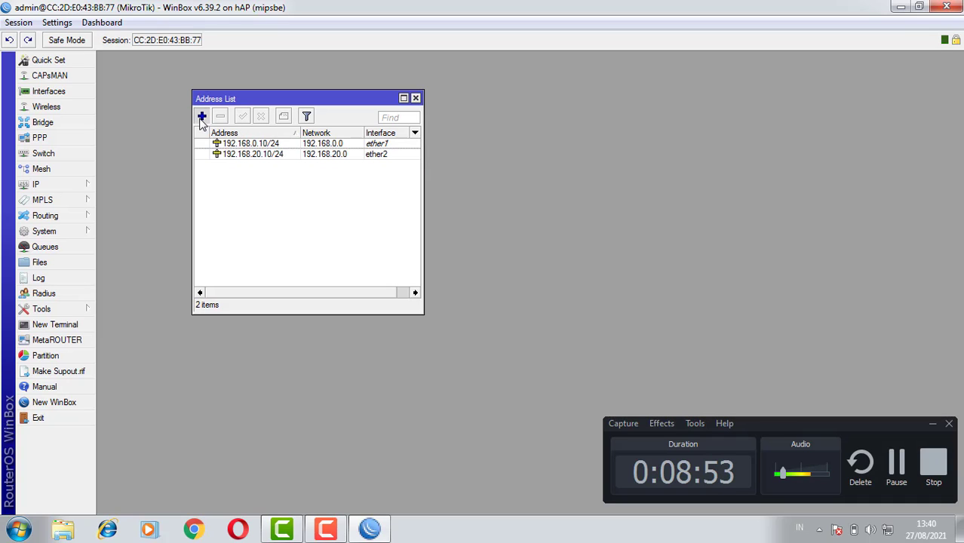
# Add the IP address 192.168.10.10/24 on interface wlan1 to the address list
pyautogui.click(201, 117)
pyautogui.write('19')
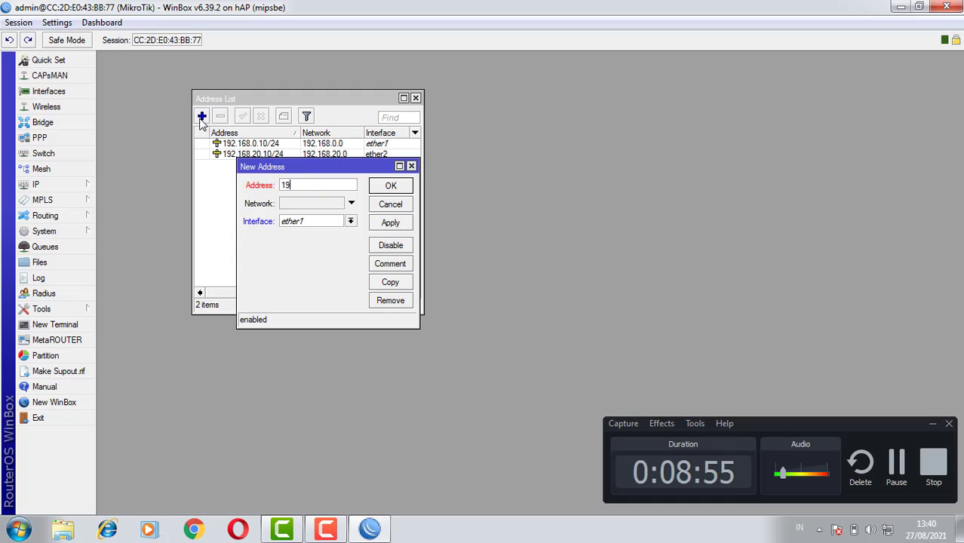
pyautogui.write('2.168')
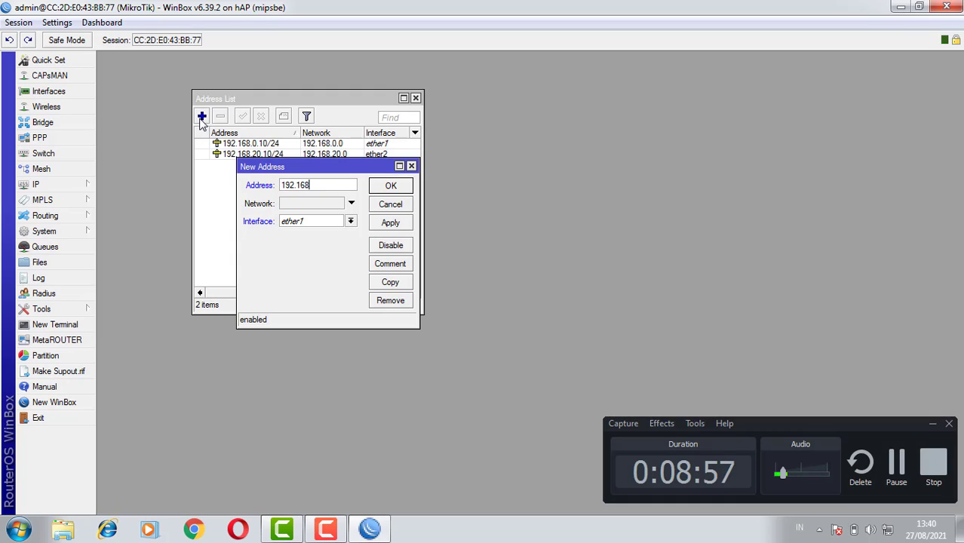
pyautogui.write('.10')
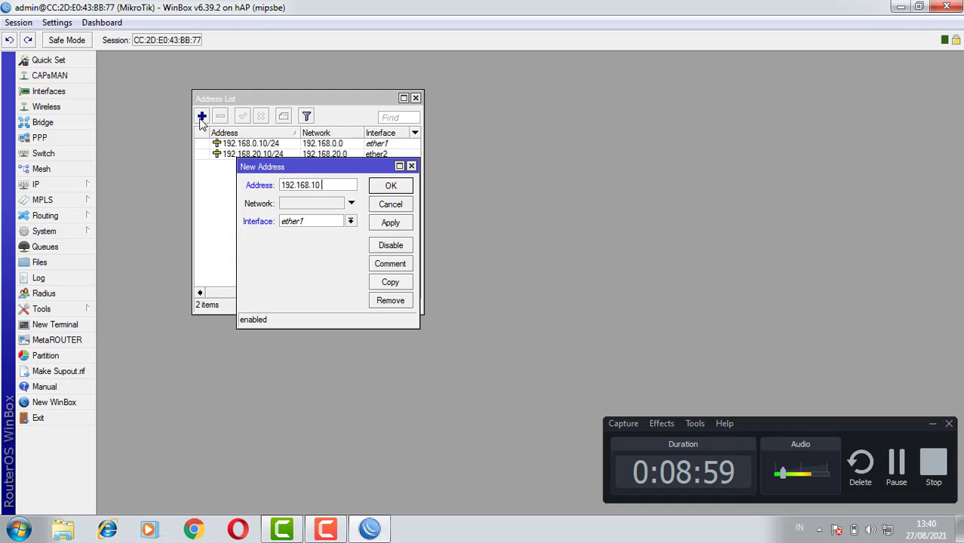
pyautogui.write('.10')
pyautogui.write('/24')
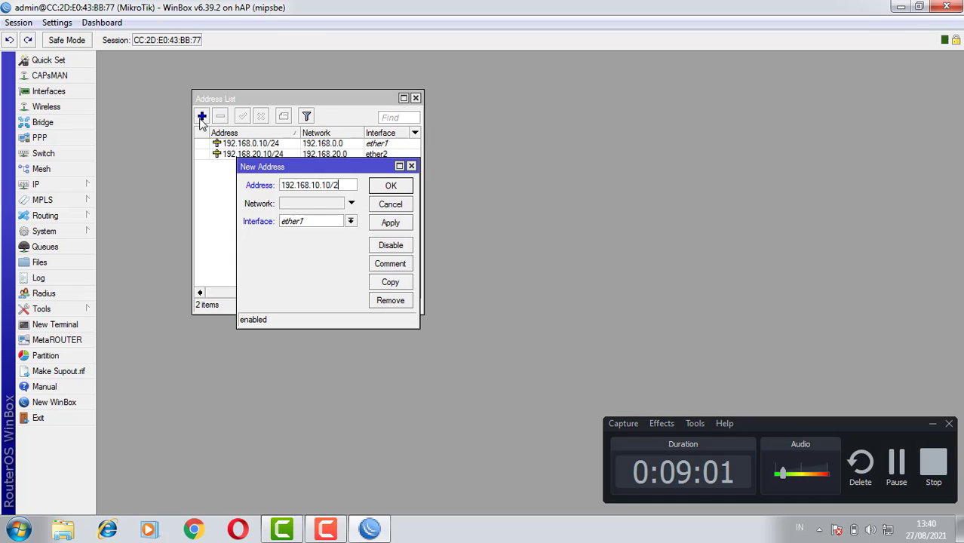
pyautogui.click(351, 221)
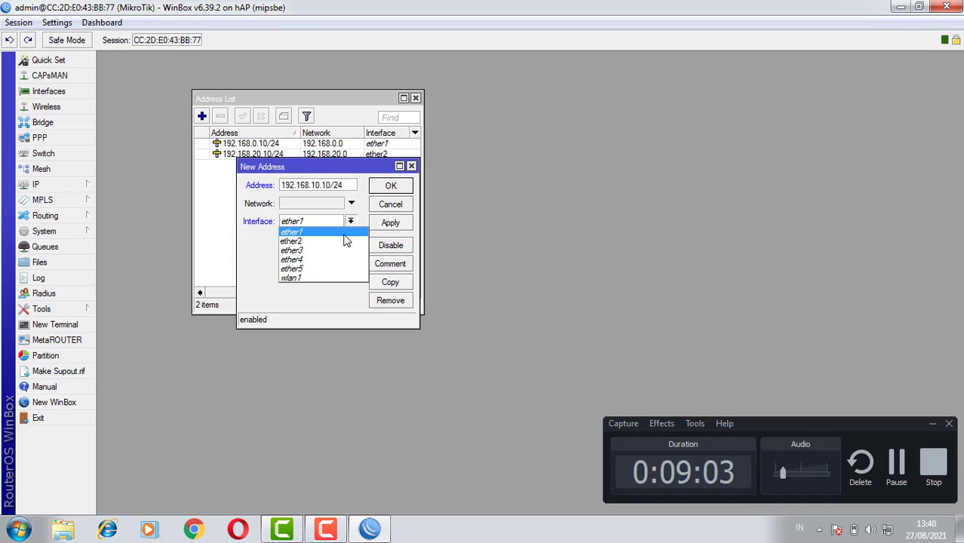
pyautogui.click(319, 277)
pyautogui.click(390, 225)
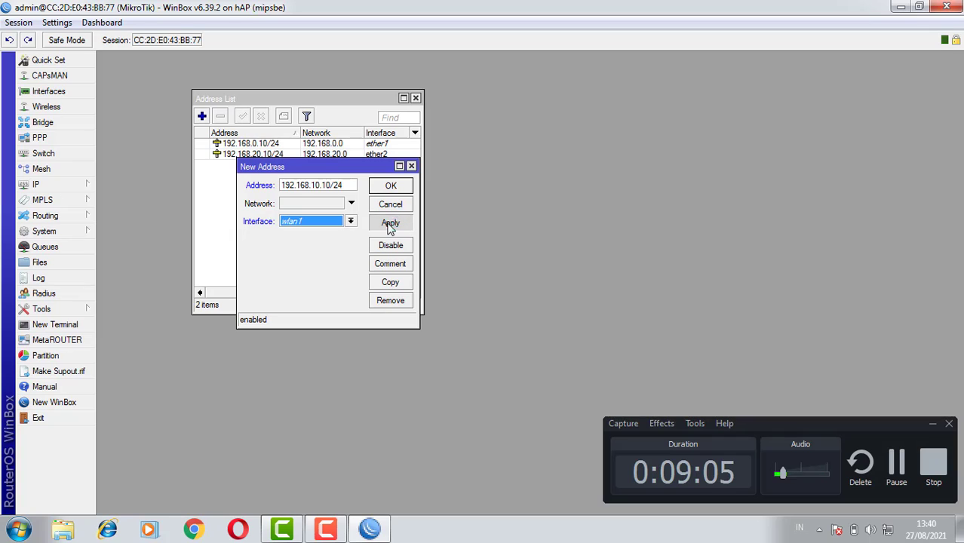
pyautogui.click(391, 186)
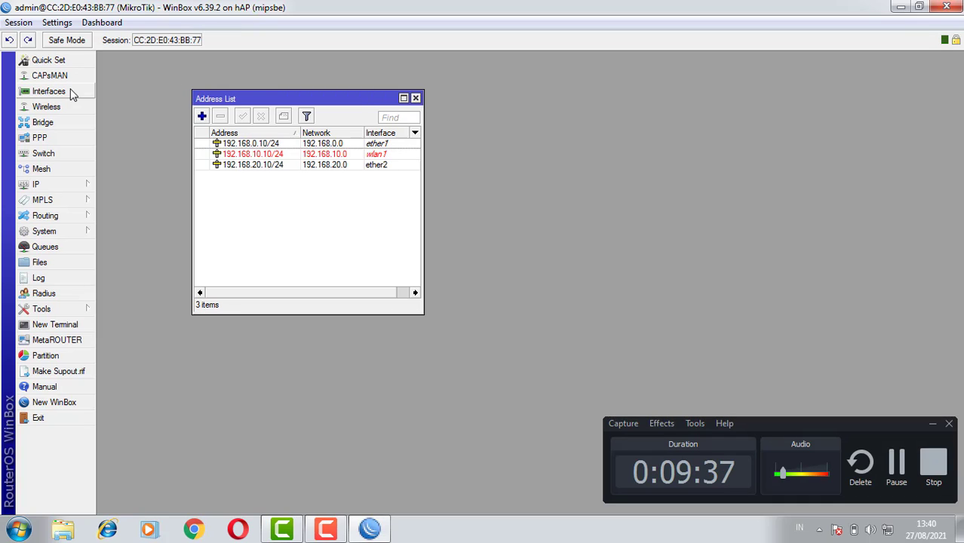
# Enable the disabled wireless interface wlan1 in the wireless interface list
pyautogui.click(60, 107)
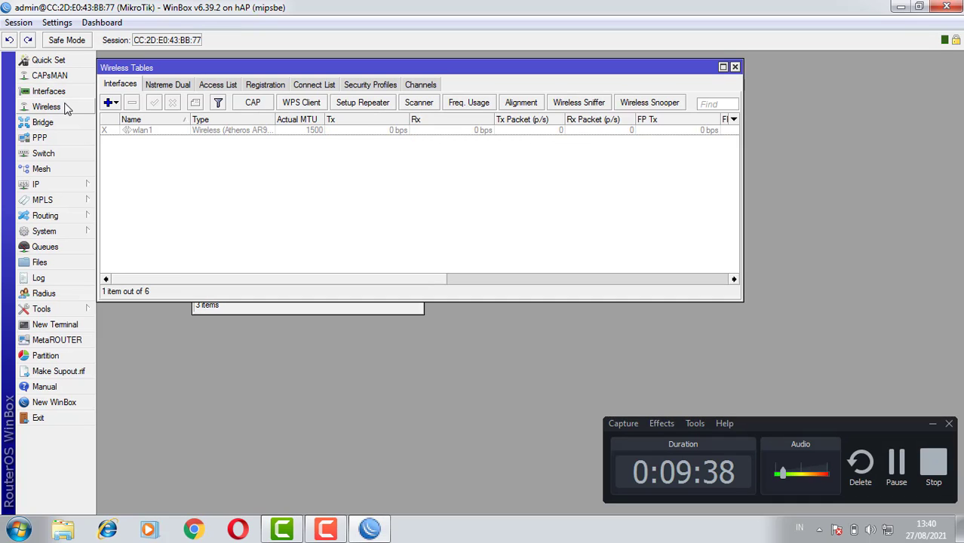
pyautogui.click(136, 133)
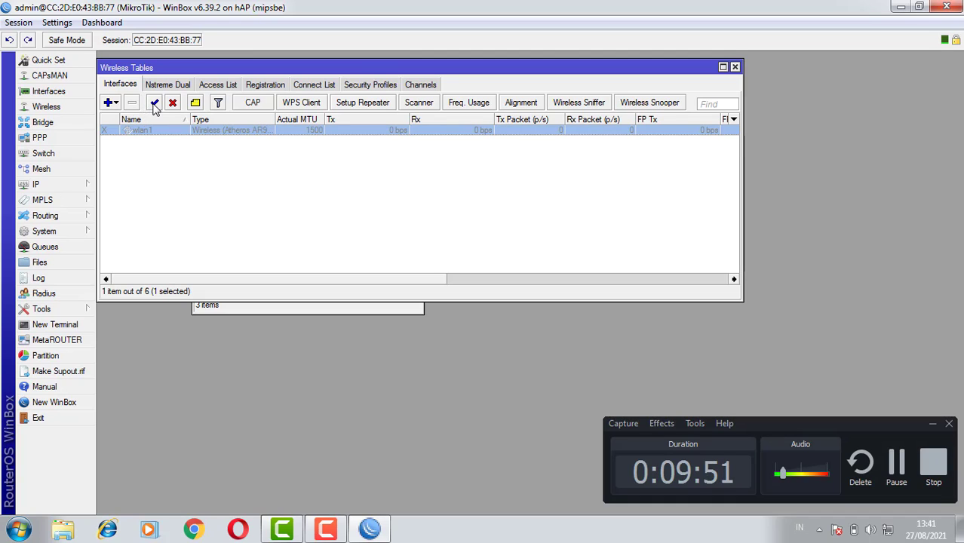
pyautogui.click(154, 106)
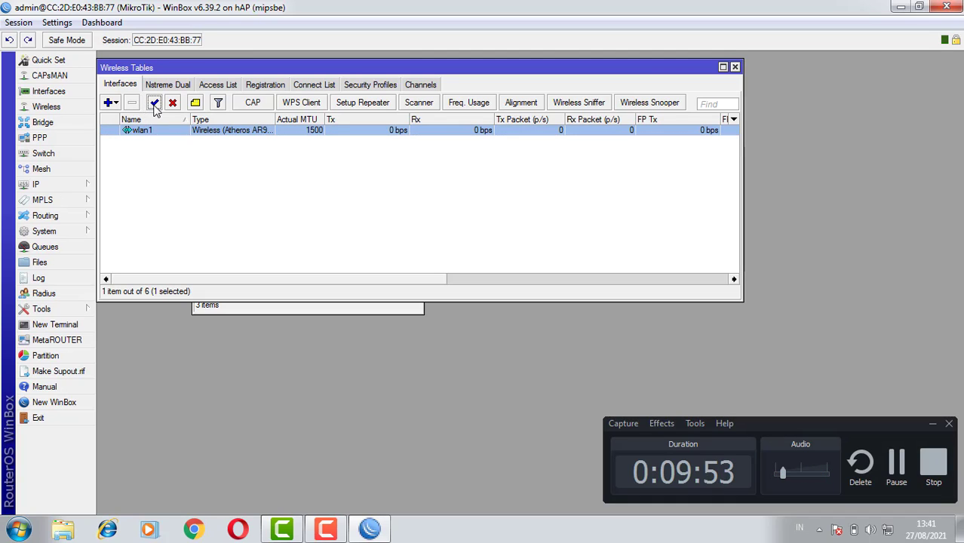
pyautogui.click(211, 186)
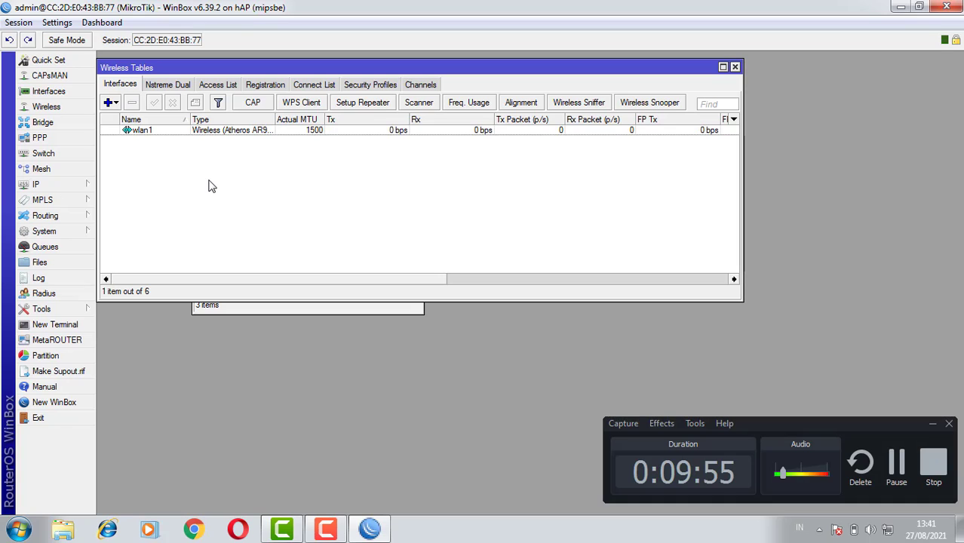
# Set wlan1's wireless mode to ap bridge and its band to 2GHz-B/G/N
pyautogui.doubleClick(150, 132)
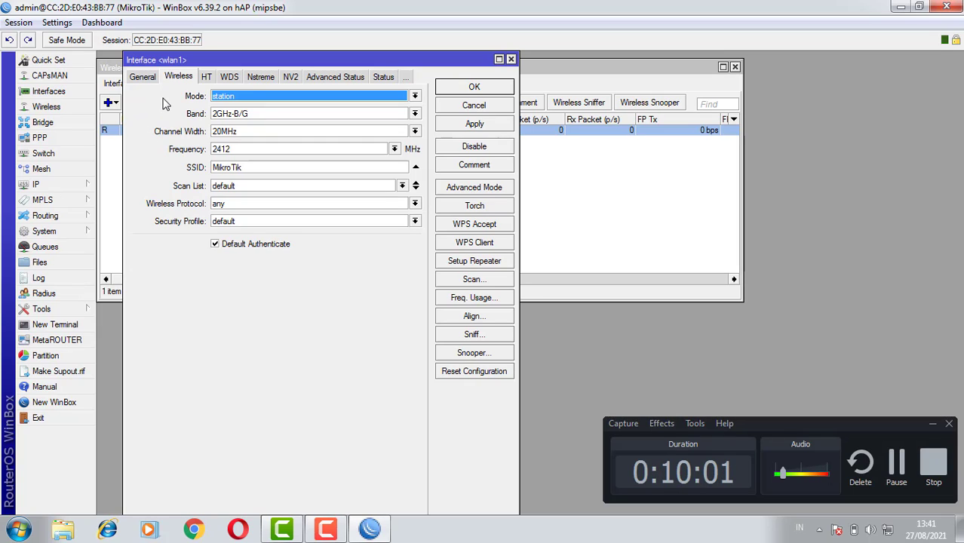
pyautogui.click(249, 101)
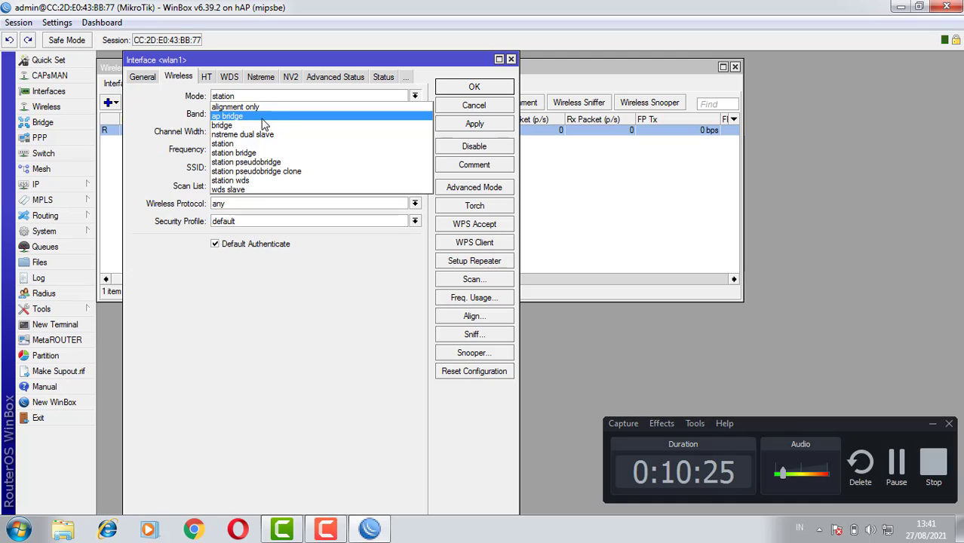
pyautogui.click(262, 117)
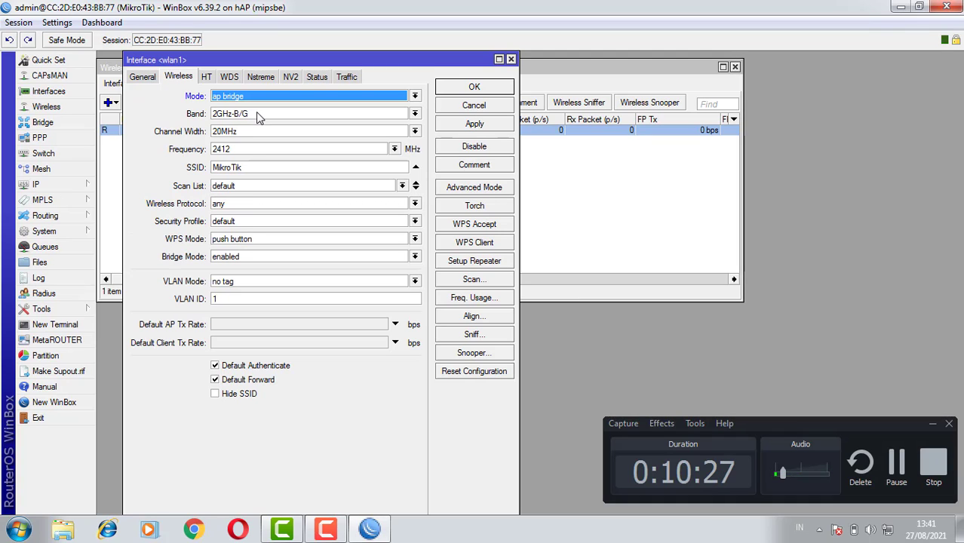
pyautogui.click(259, 115)
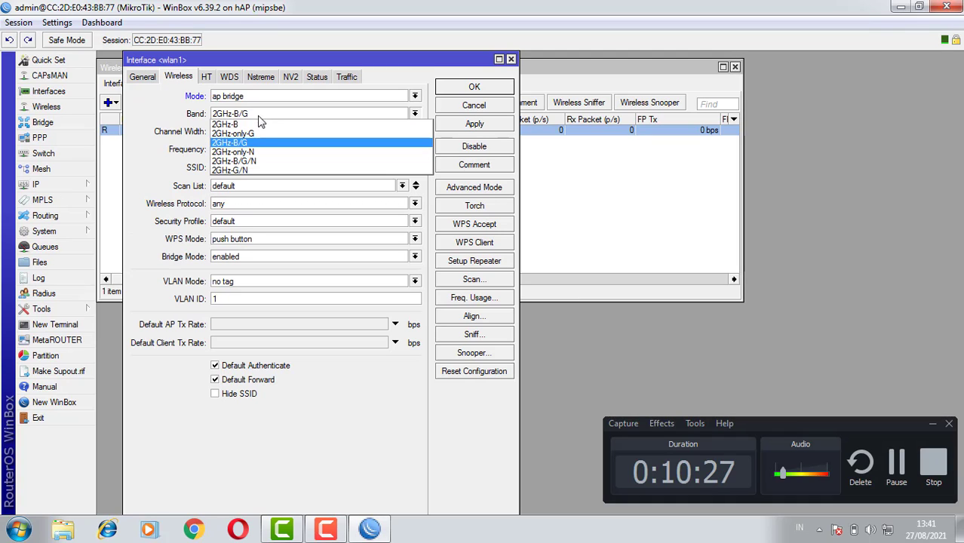
pyautogui.click(272, 161)
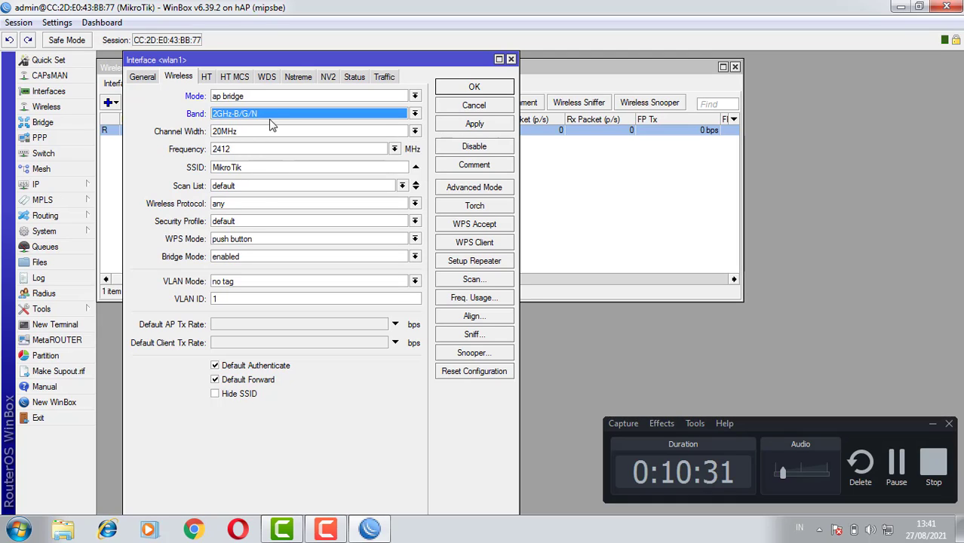
# Set wlan1's SSID to indah, save the interface settings, and close the wireless tables and address list
pyautogui.click(250, 169)
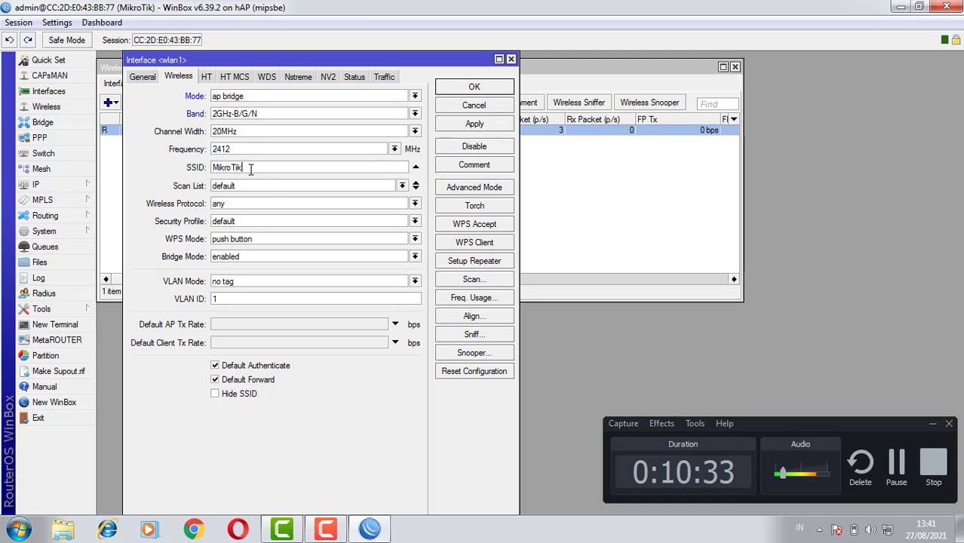
pyautogui.press('BackSpace')
pyautogui.press('BackSpace')
pyautogui.press('BackSpace')
pyautogui.press('BackSpace')
pyautogui.press('BackSpace')
pyautogui.press('BackSpace')
pyautogui.press('BackSpace')
pyautogui.press('BackSpace')
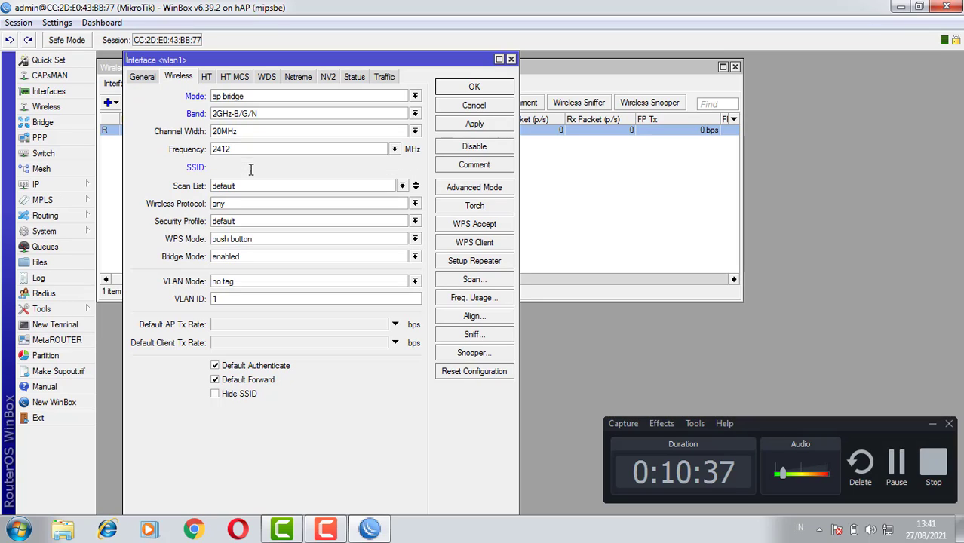
pyautogui.write('indah')
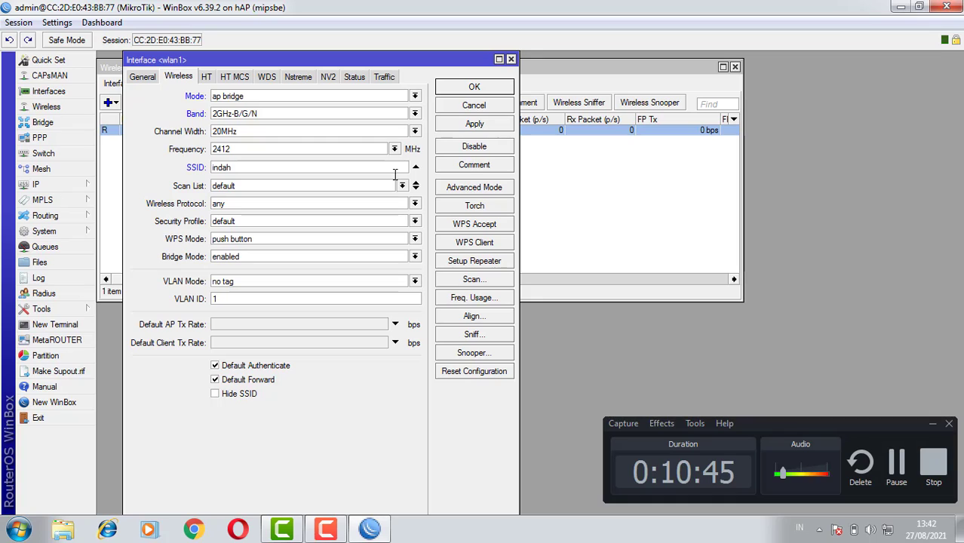
pyautogui.click(473, 124)
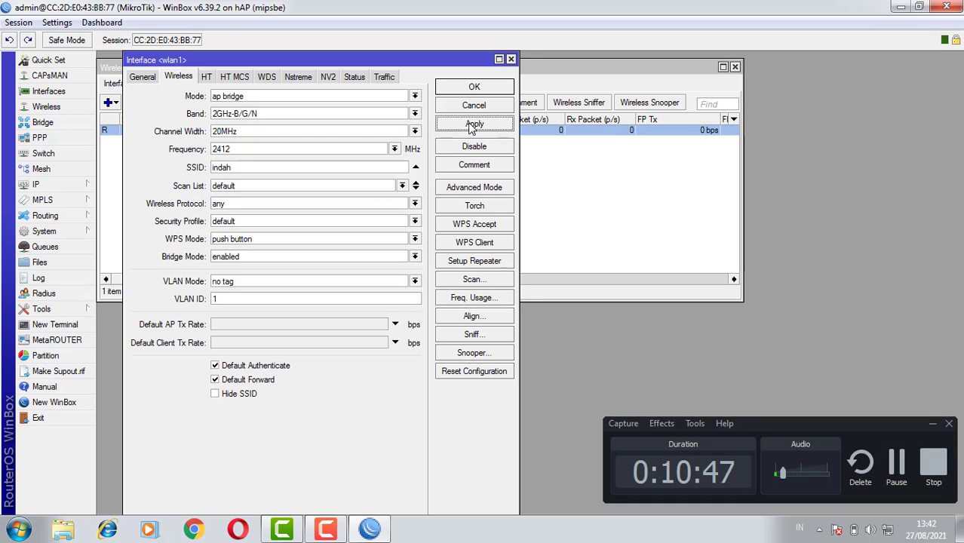
pyautogui.click(470, 87)
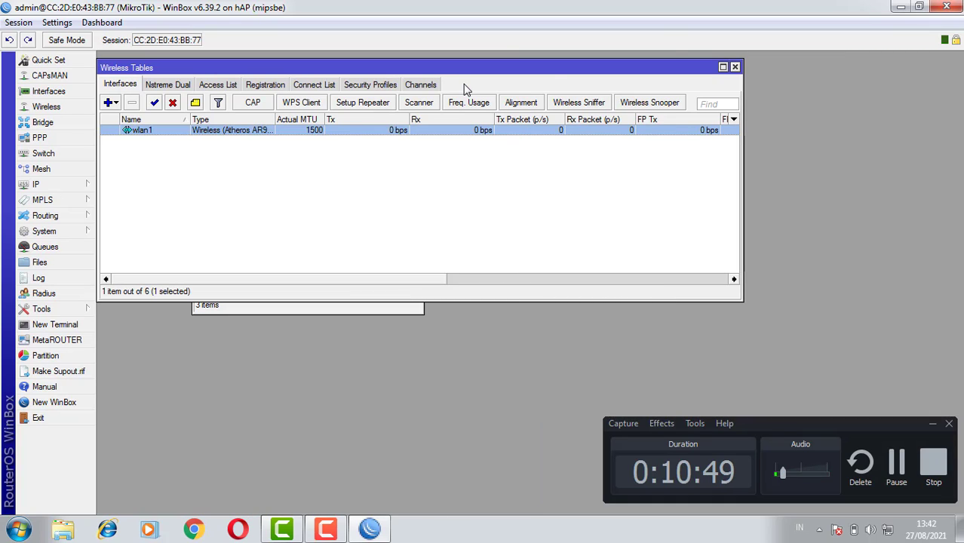
pyautogui.click(735, 66)
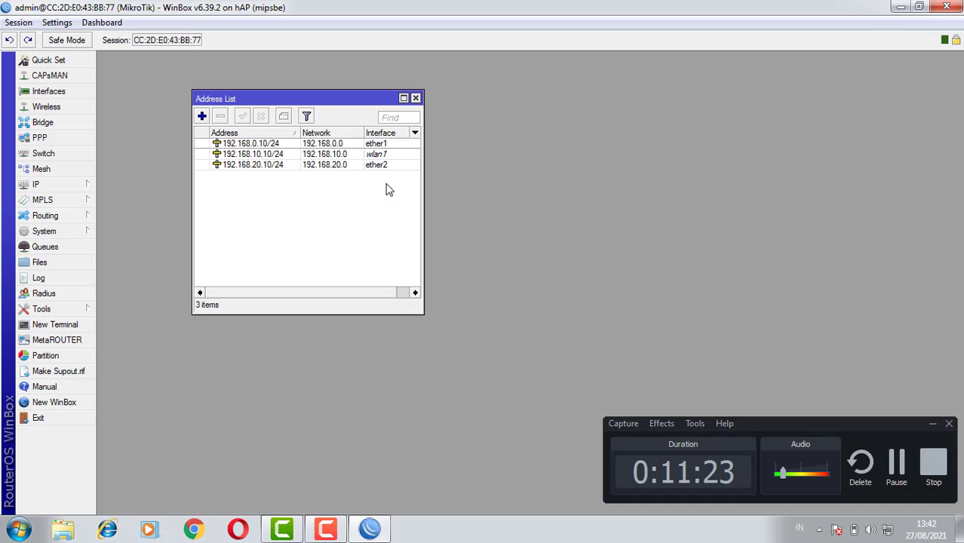
pyautogui.click(415, 98)
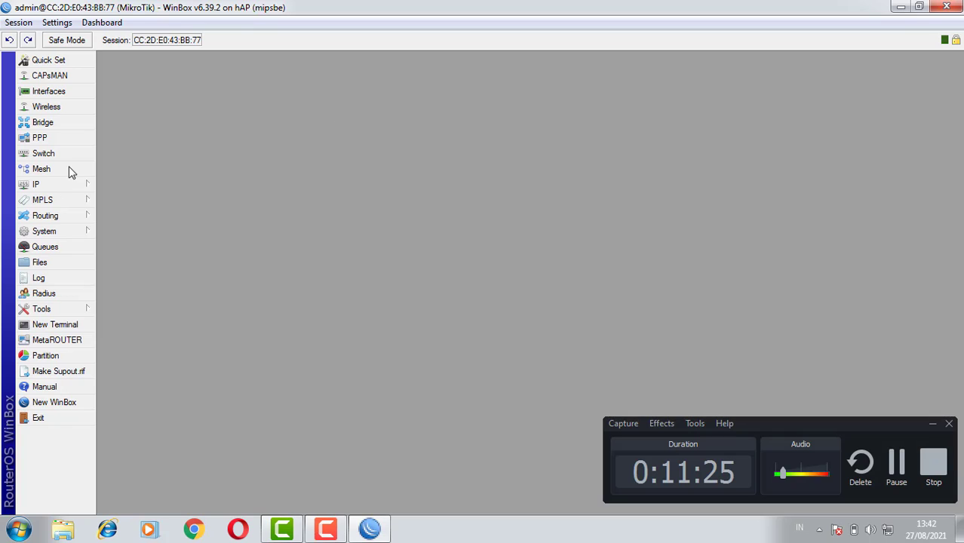
# Set the router's DNS servers to 8.8.8.8 and 8.8.4.4 with remote requests allowed, and save the settings
pyautogui.click(66, 185)
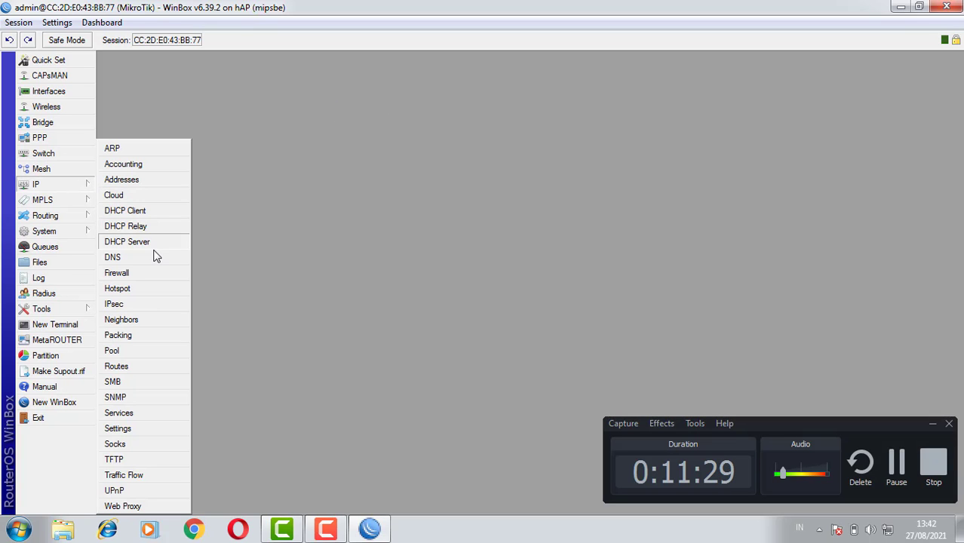
pyautogui.click(112, 257)
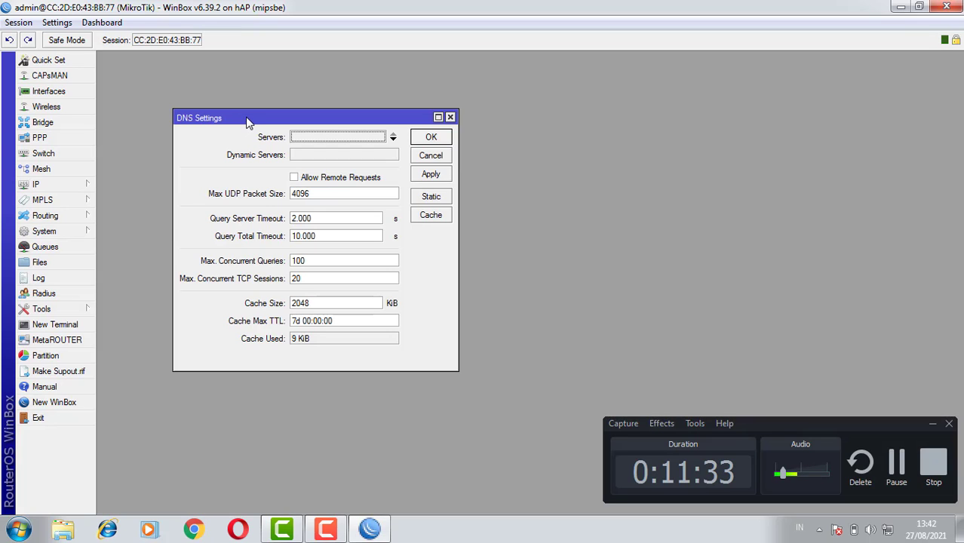
pyautogui.click(358, 138)
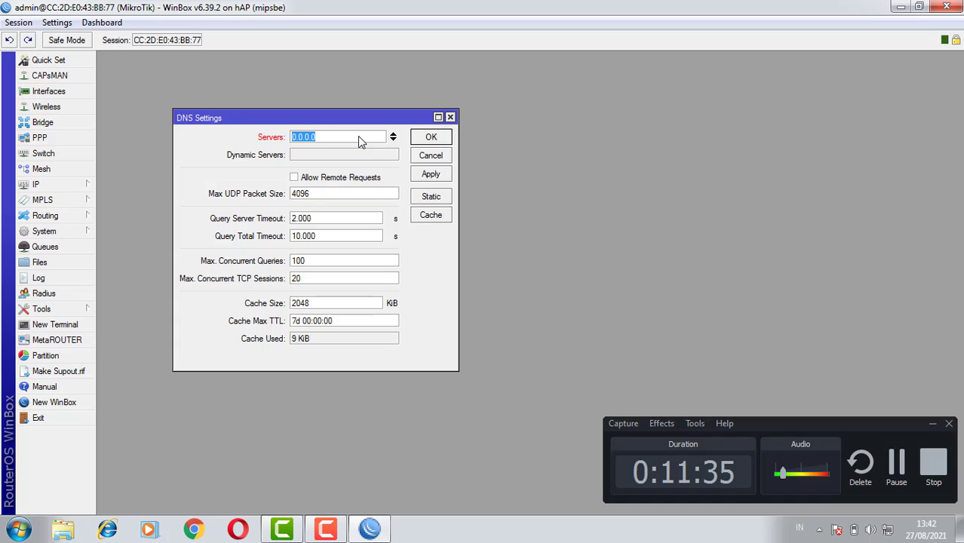
pyautogui.write('8.8.8.8')
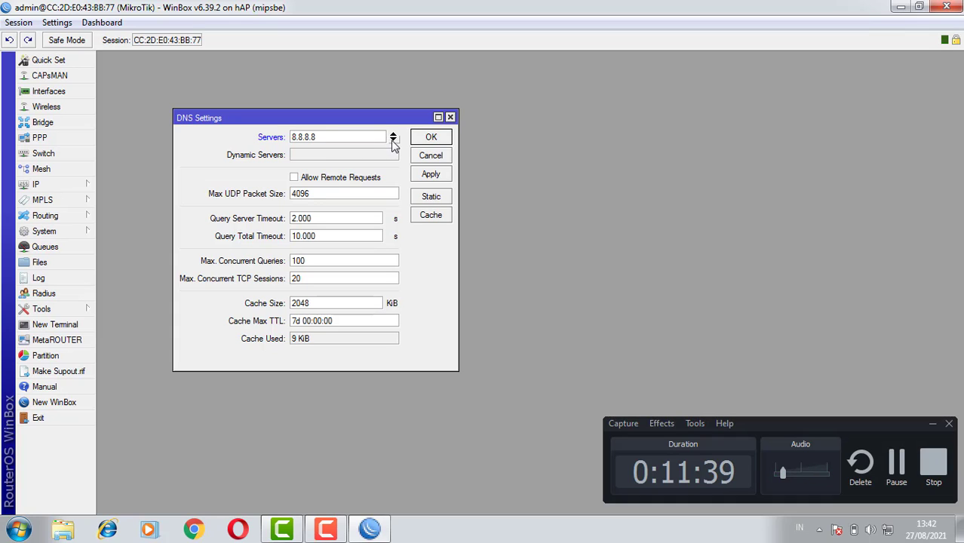
pyautogui.click(393, 141)
pyautogui.write('8.8.4.4')
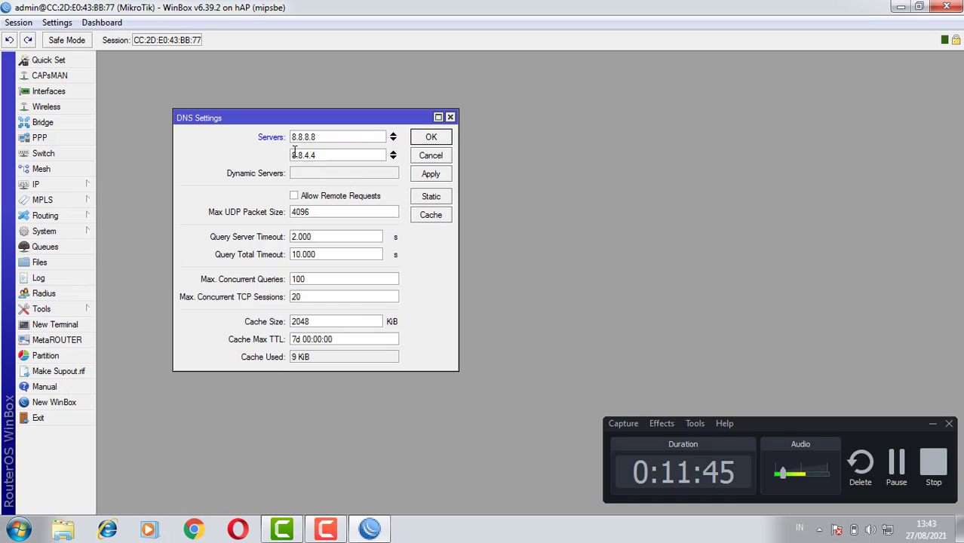
pyautogui.click(295, 197)
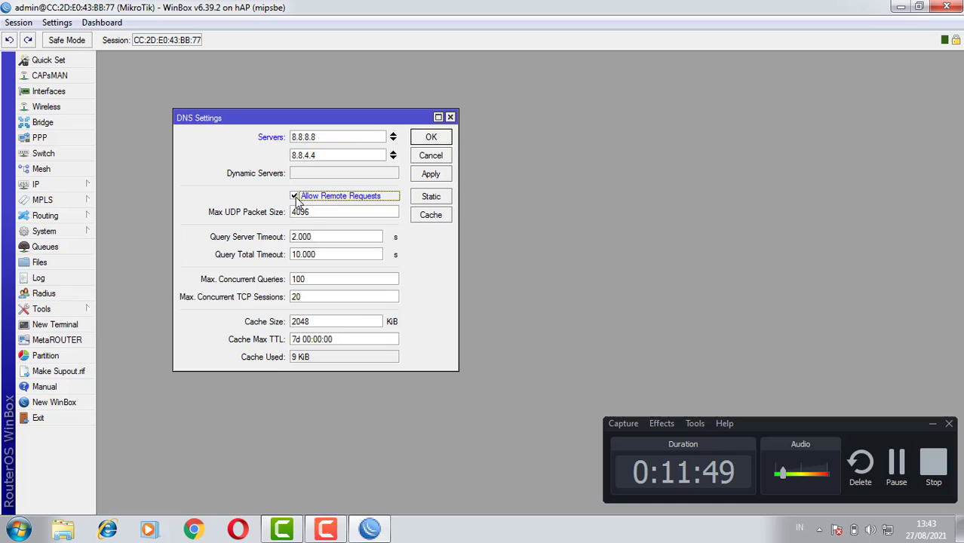
pyautogui.click(419, 173)
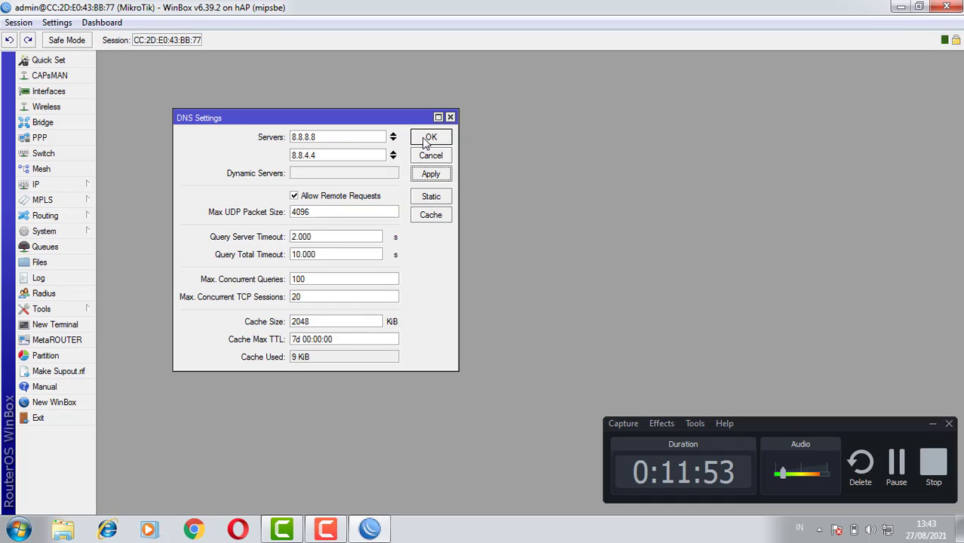
pyautogui.click(423, 140)
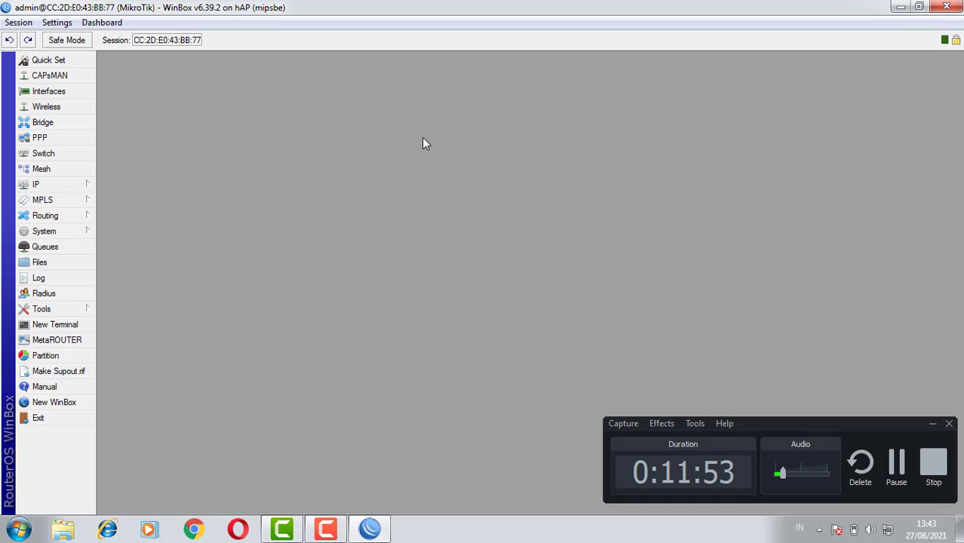
# Add a default route for destination 0.0.0.0/0 through gateway 192.168.0.1 to the route list
pyautogui.click(36, 185)
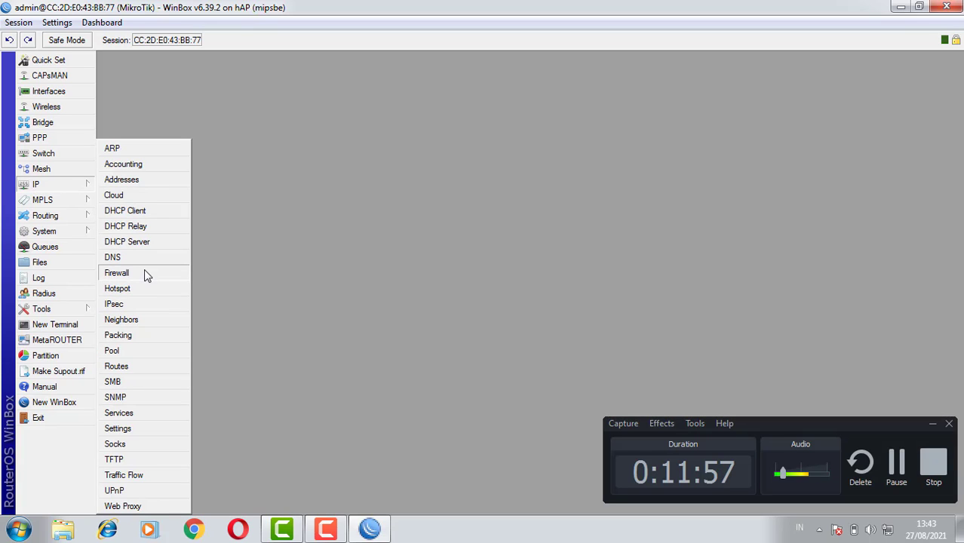
pyautogui.click(117, 367)
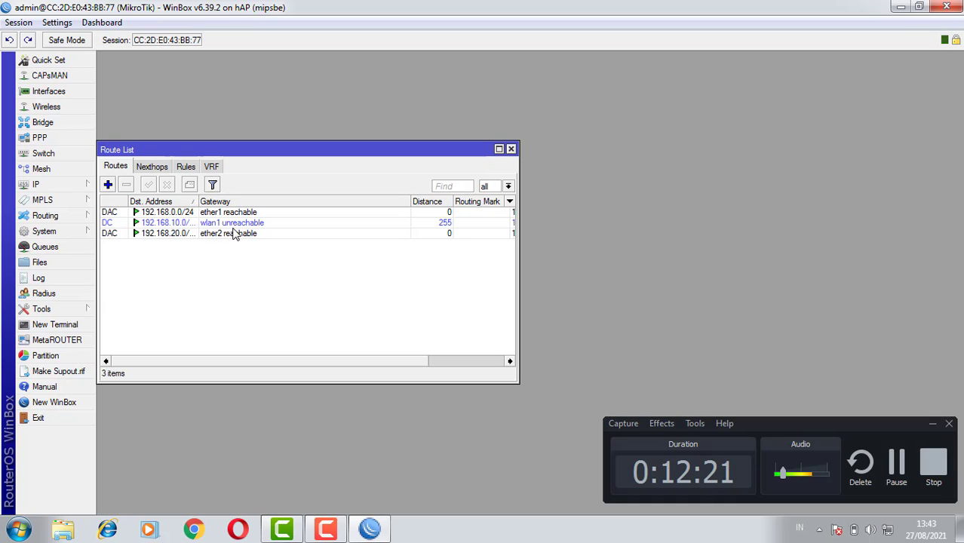
pyautogui.click(108, 186)
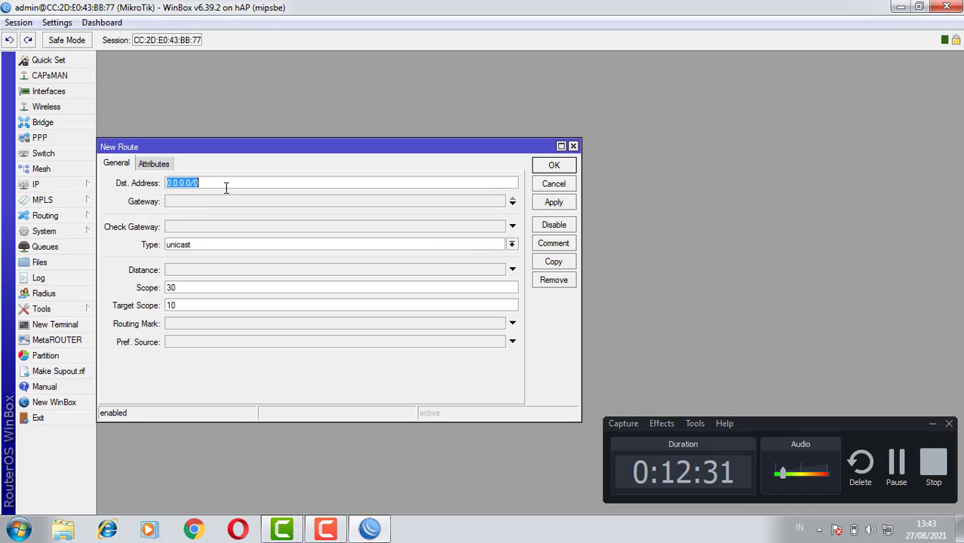
pyautogui.click(199, 204)
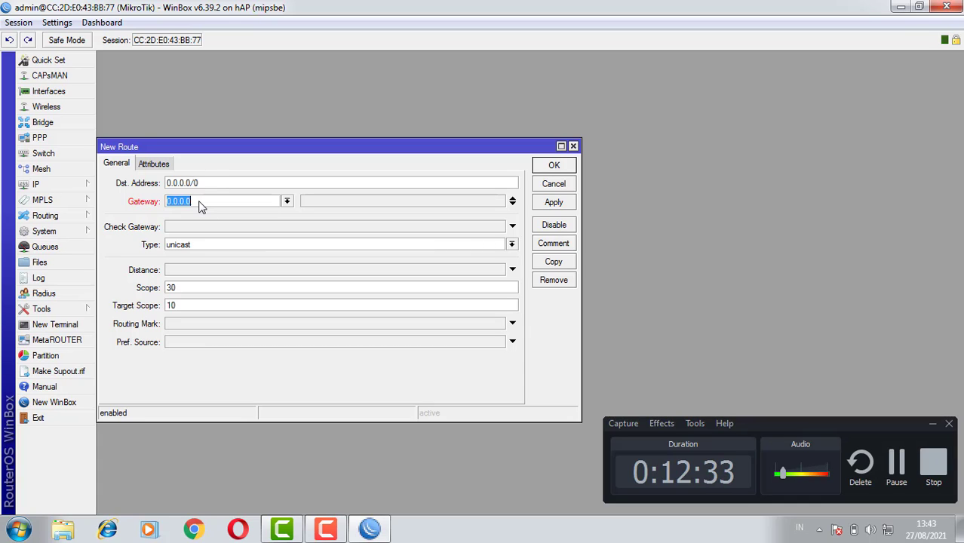
pyautogui.write('192.168.0.1')
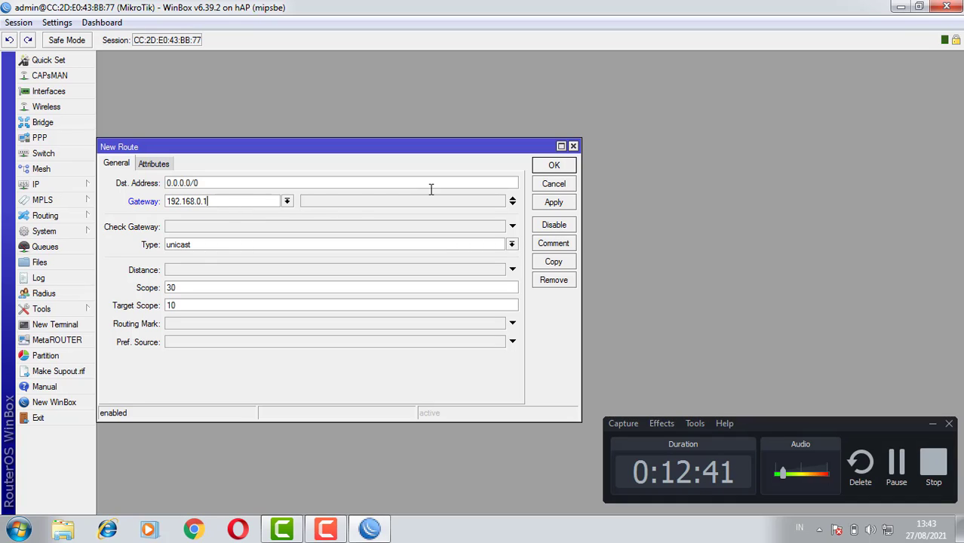
pyautogui.click(559, 207)
pyautogui.click(555, 167)
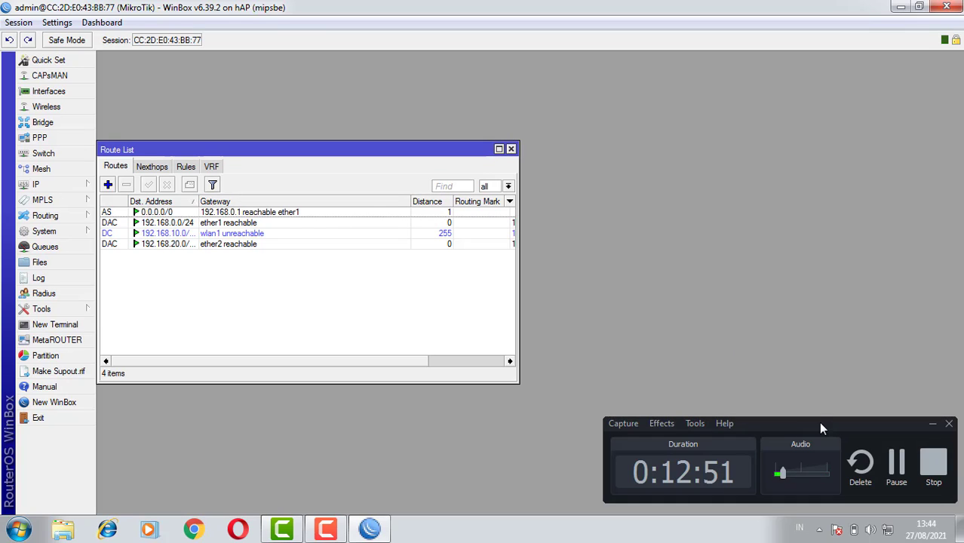
# Check the wireless networks available to the computer, and close the route list
pyautogui.click(887, 532)
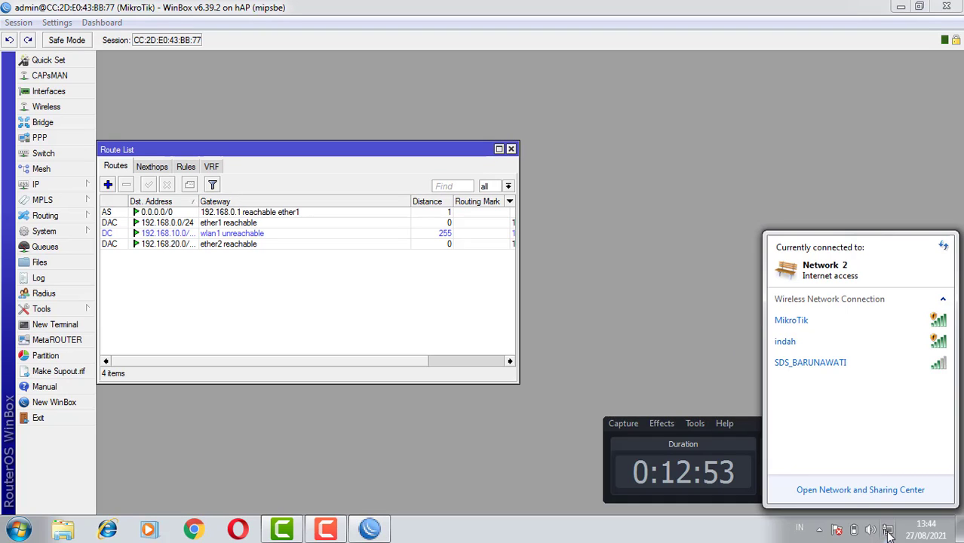
pyautogui.click(888, 532)
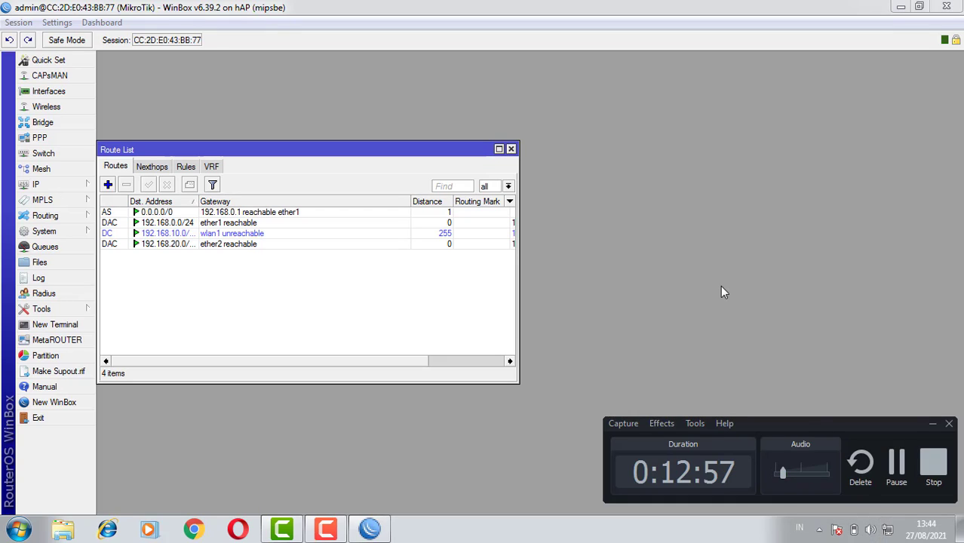
pyautogui.click(511, 149)
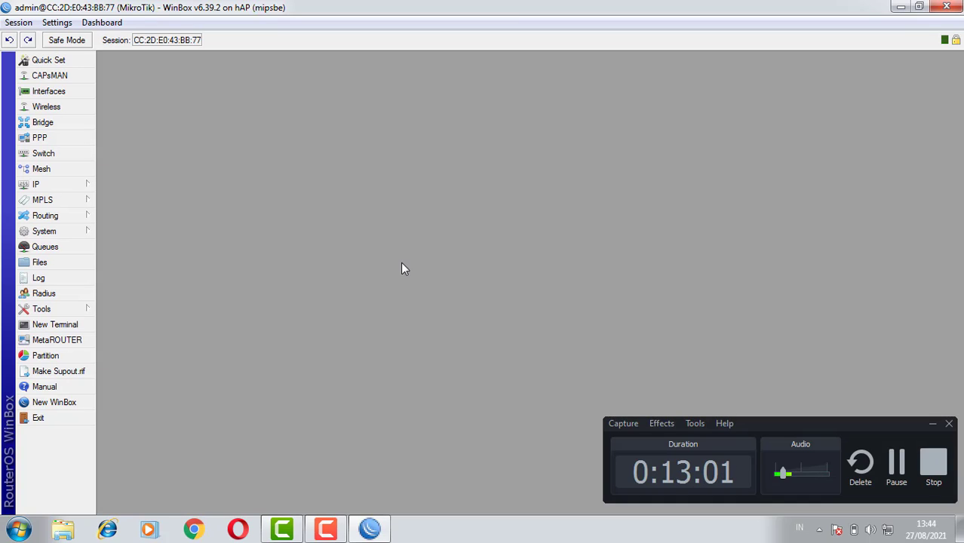
pyautogui.click(933, 466)
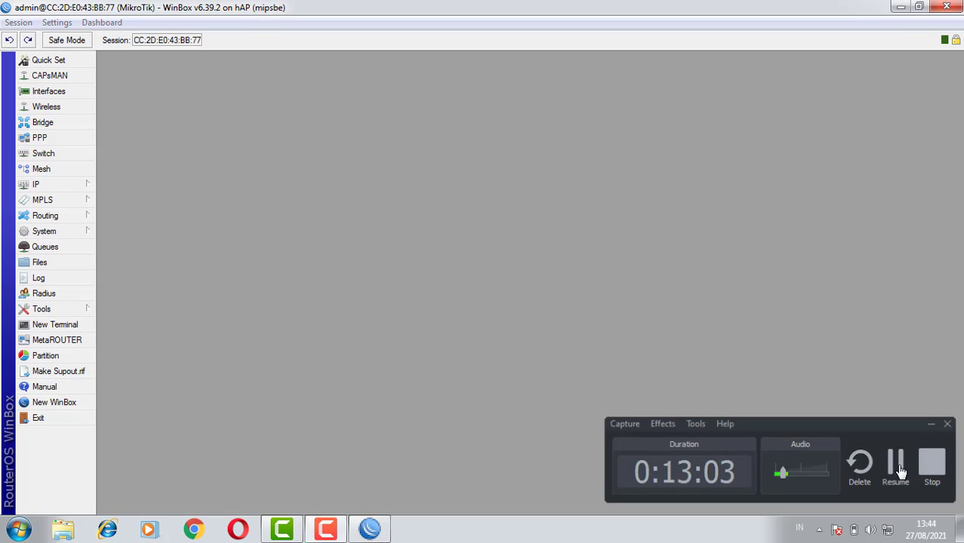
pyautogui.click(326, 529)
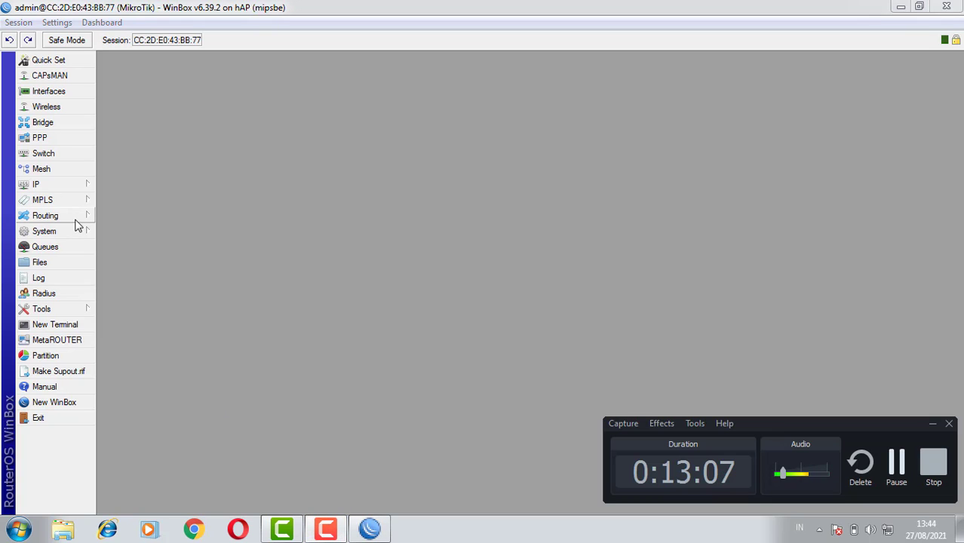
# Open the firewall's list of NAT rules
pyautogui.click(76, 188)
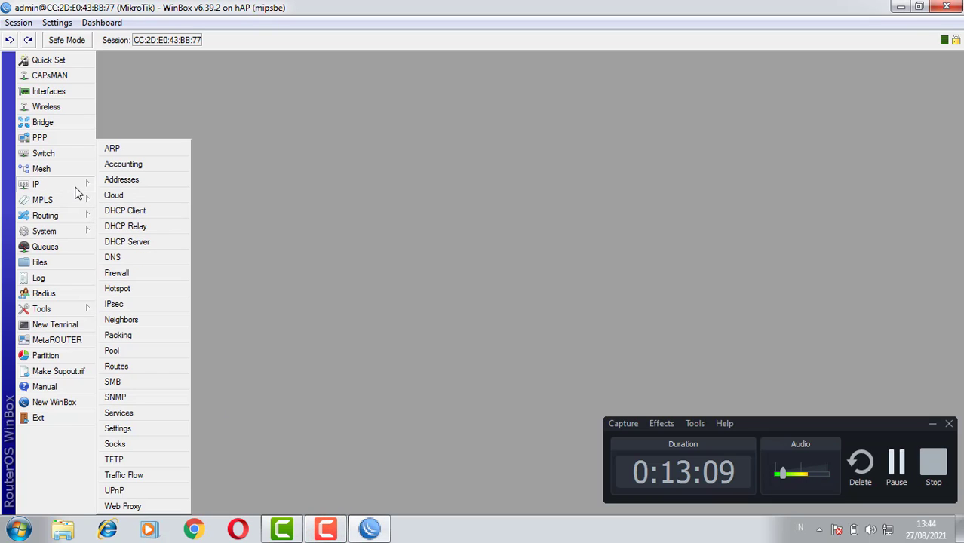
pyautogui.click(172, 278)
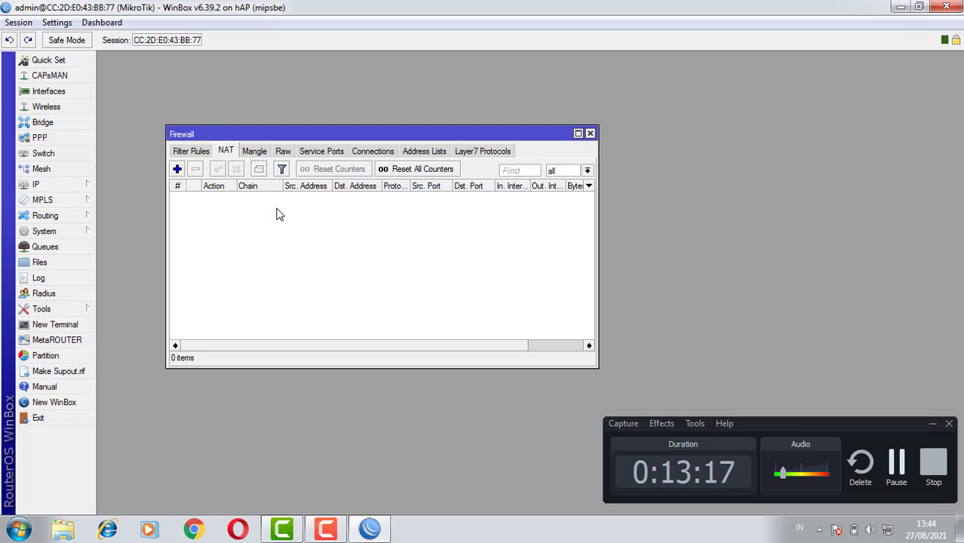
pyautogui.click(898, 472)
pyautogui.click(897, 472)
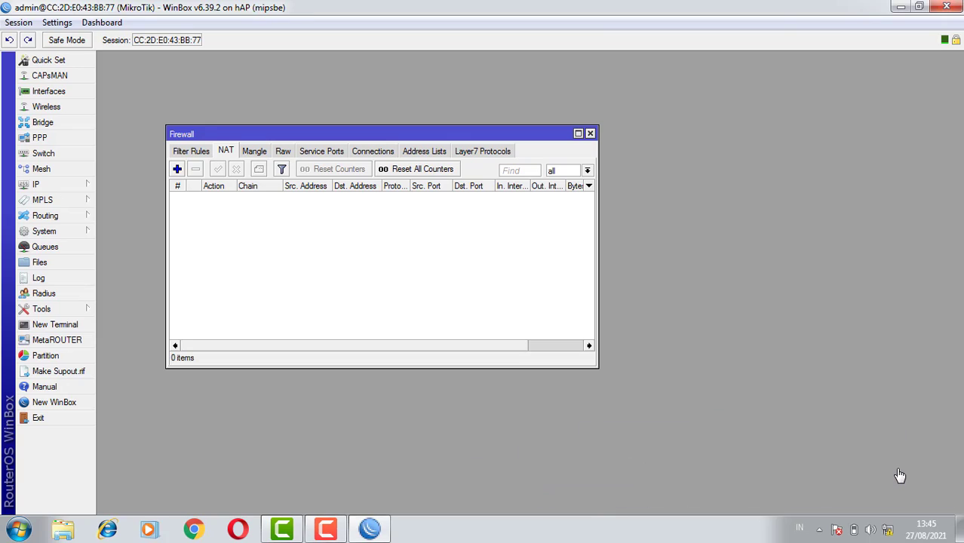
pyautogui.click(322, 531)
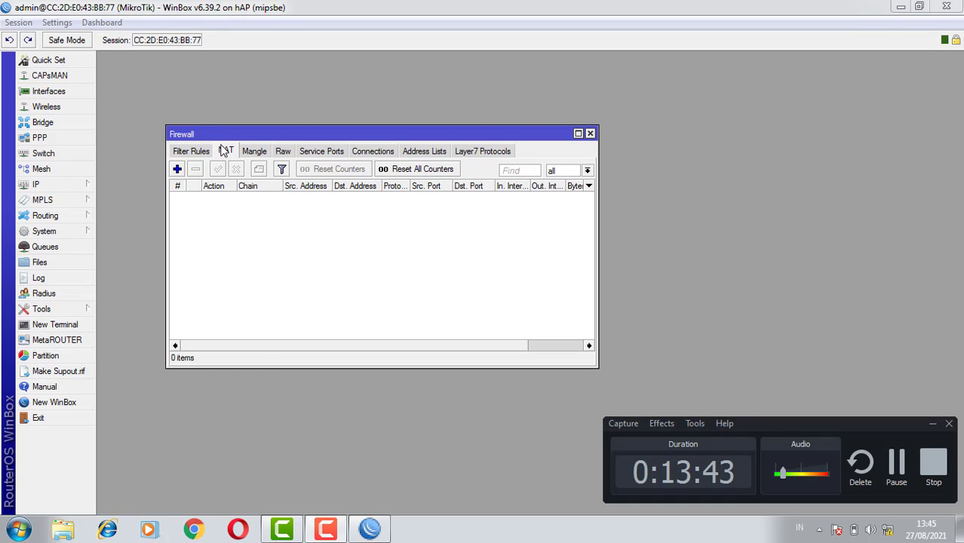
# Start a new NAT rule with chain srcnat and ether1 as the outgoing interface
pyautogui.click(177, 169)
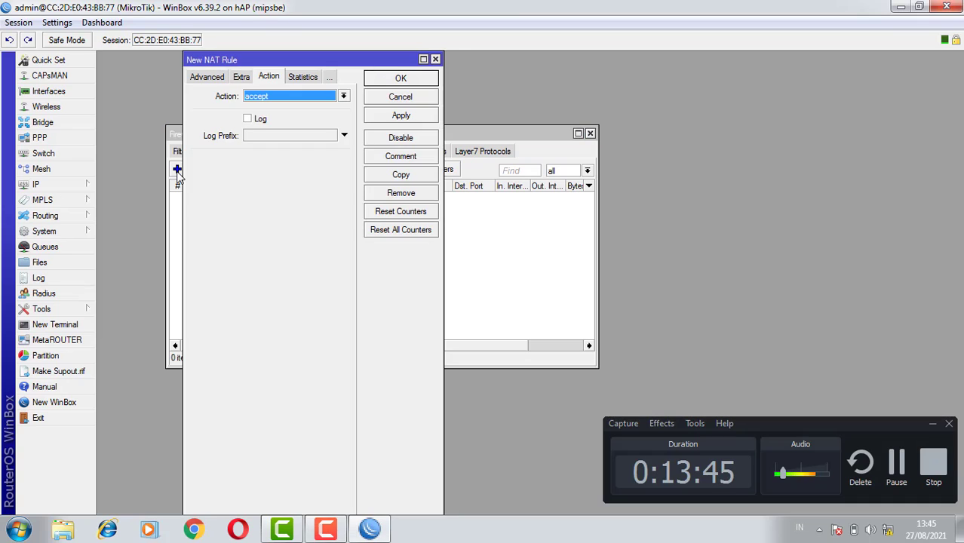
pyautogui.click(204, 76)
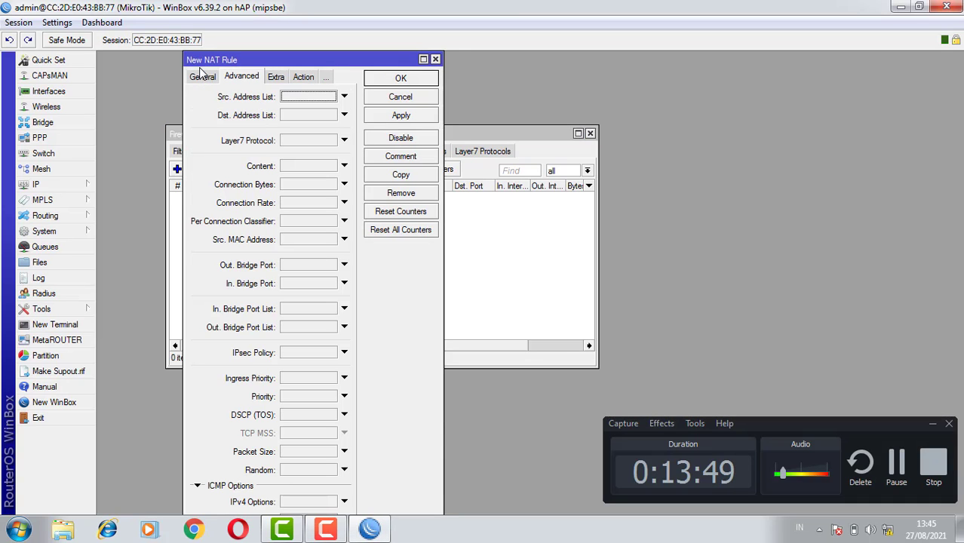
pyautogui.click(201, 76)
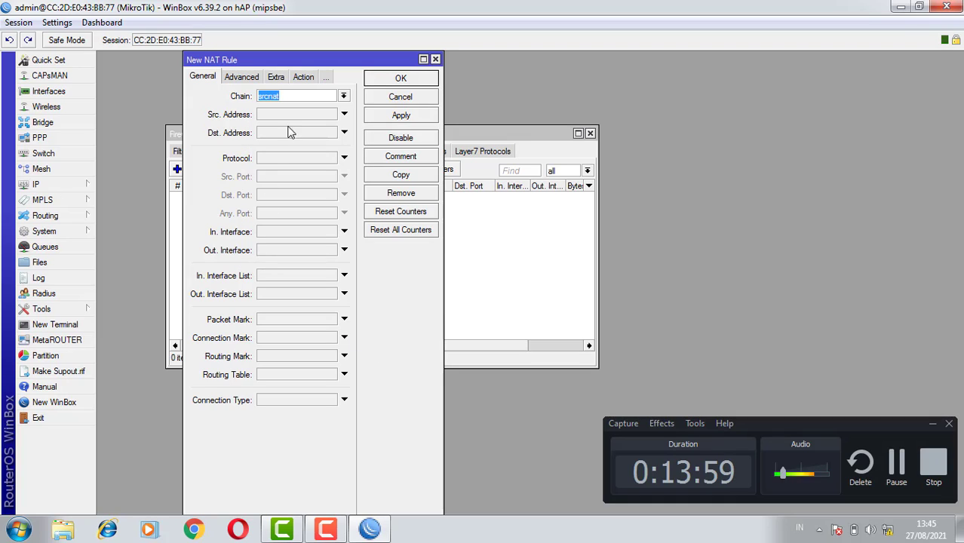
pyautogui.click(343, 97)
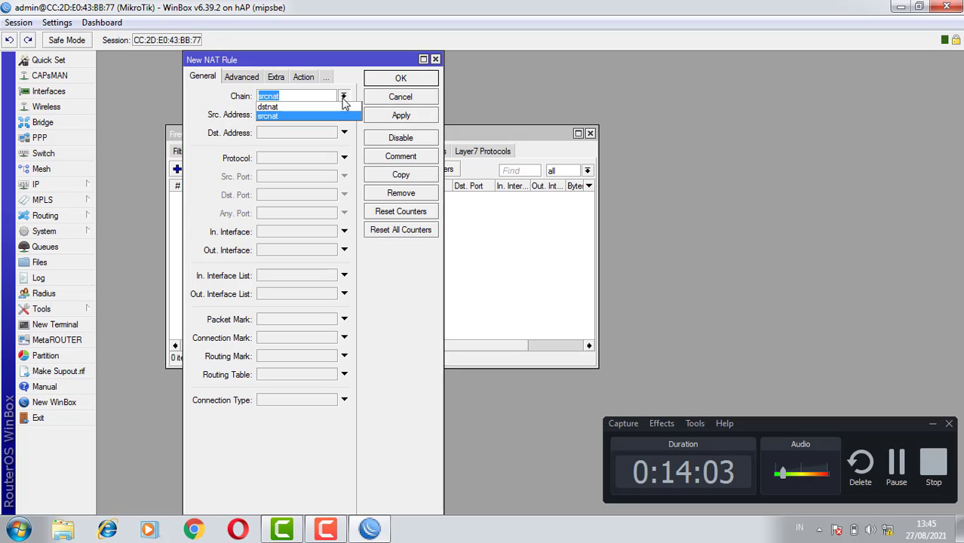
pyautogui.click(343, 97)
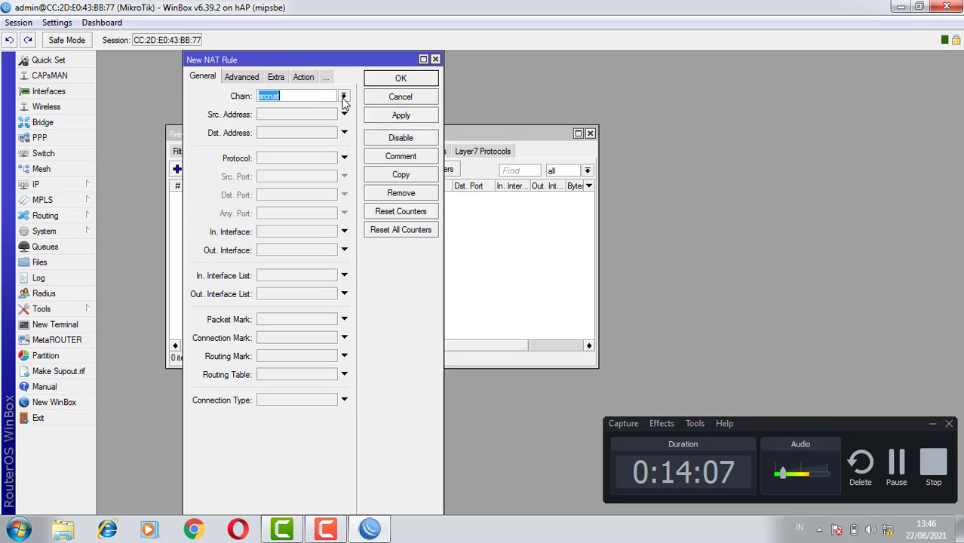
pyautogui.click(343, 98)
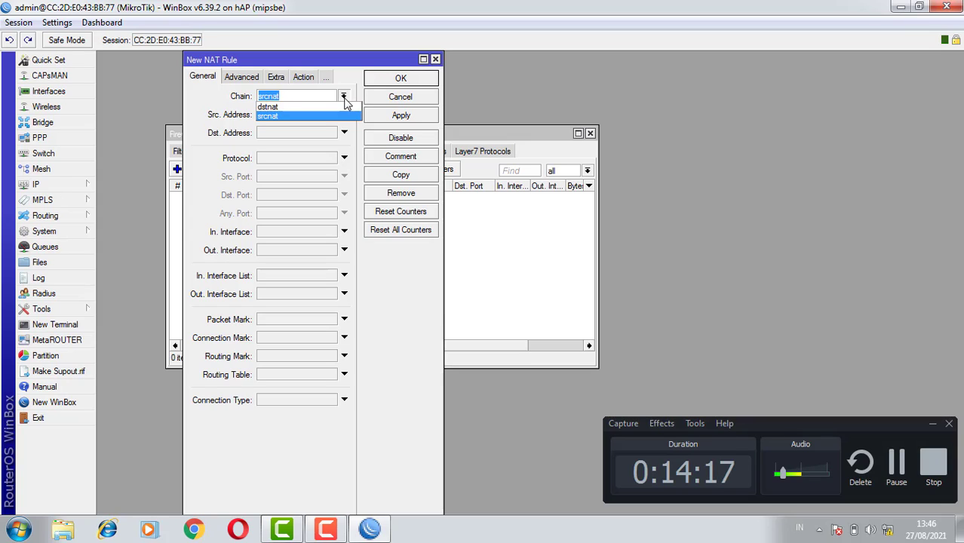
pyautogui.click(345, 99)
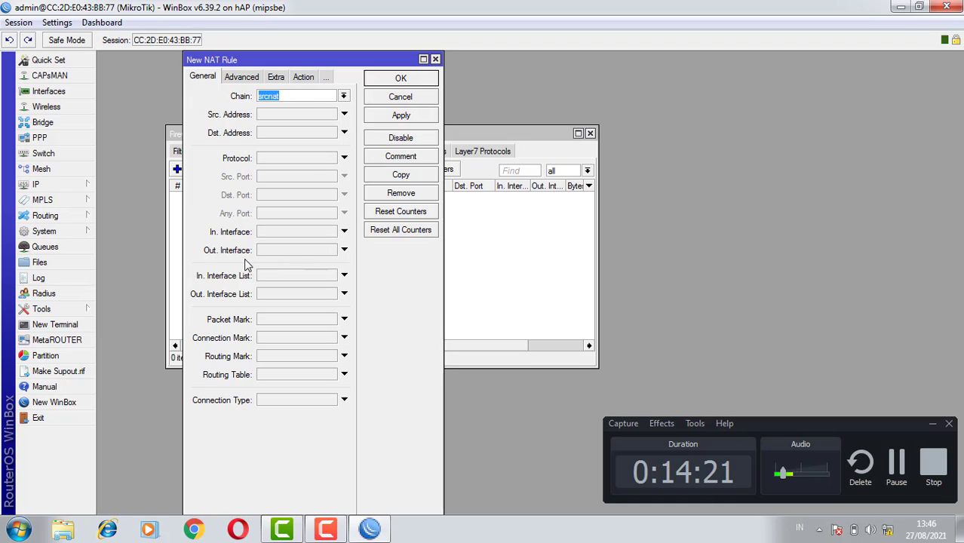
pyautogui.click(344, 250)
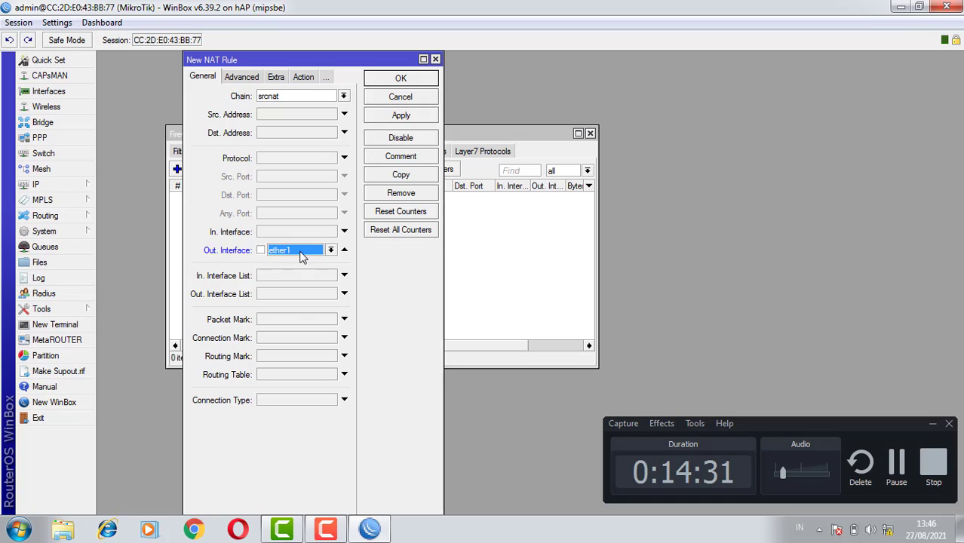
# Set the new NAT rule's action to masquerade, save the rule, and close the firewall window
pyautogui.click(303, 77)
pyautogui.click(283, 98)
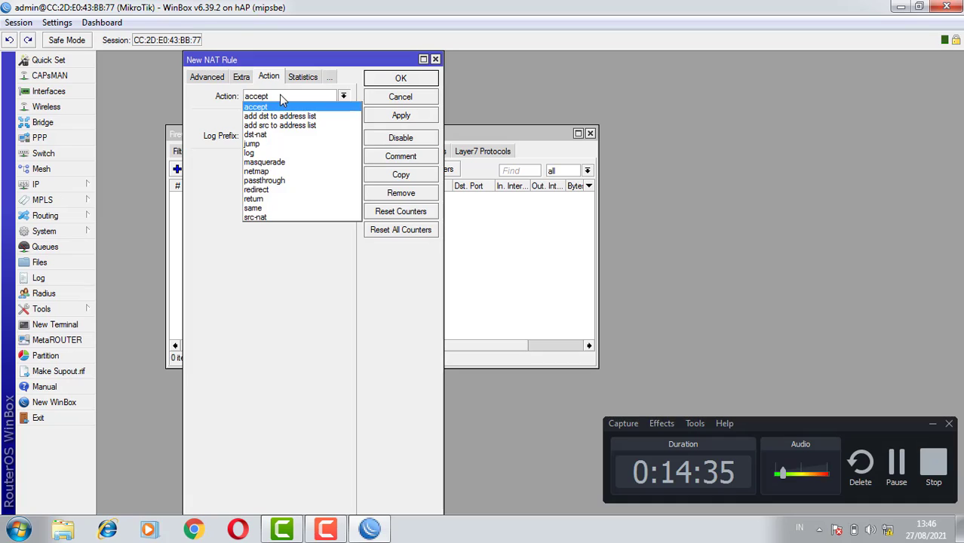
pyautogui.click(289, 165)
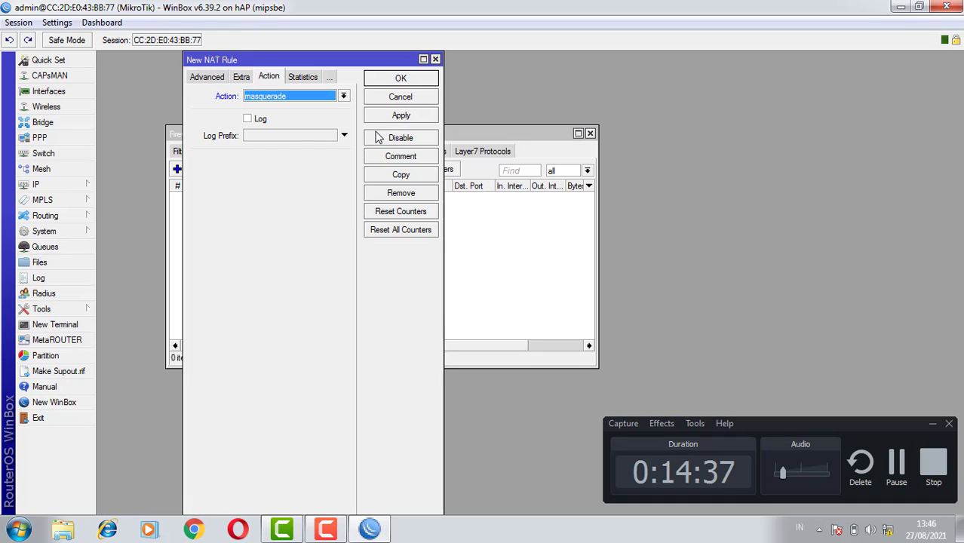
pyautogui.click(399, 117)
pyautogui.click(400, 79)
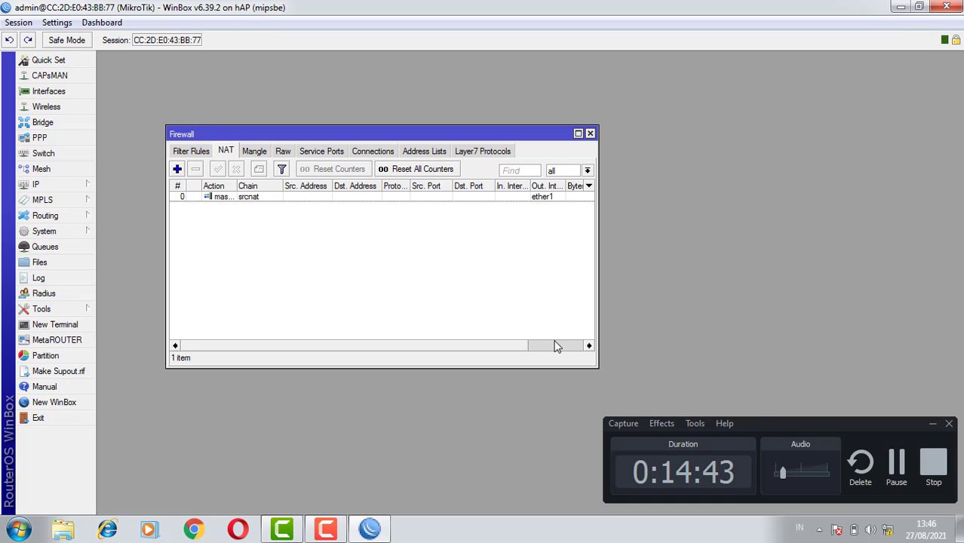
pyautogui.click(898, 471)
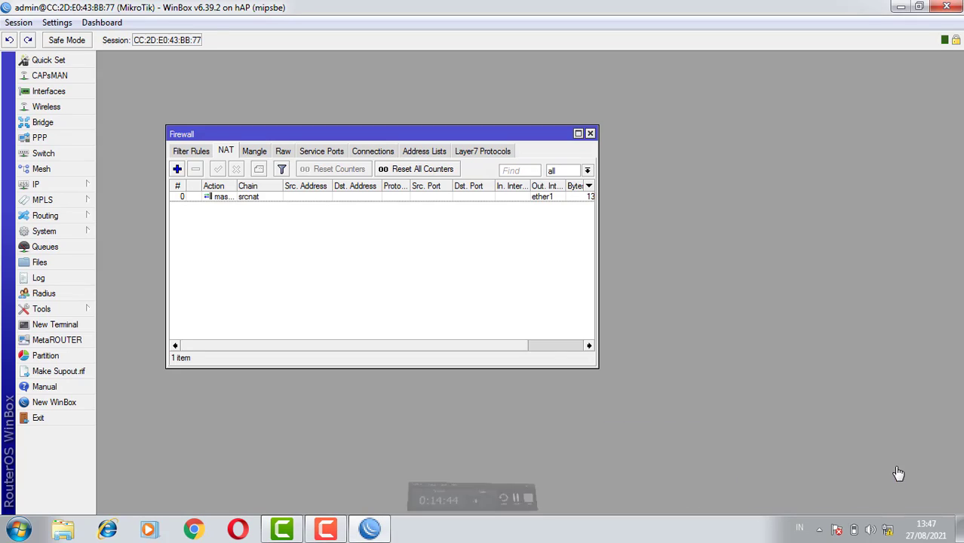
pyautogui.click(326, 529)
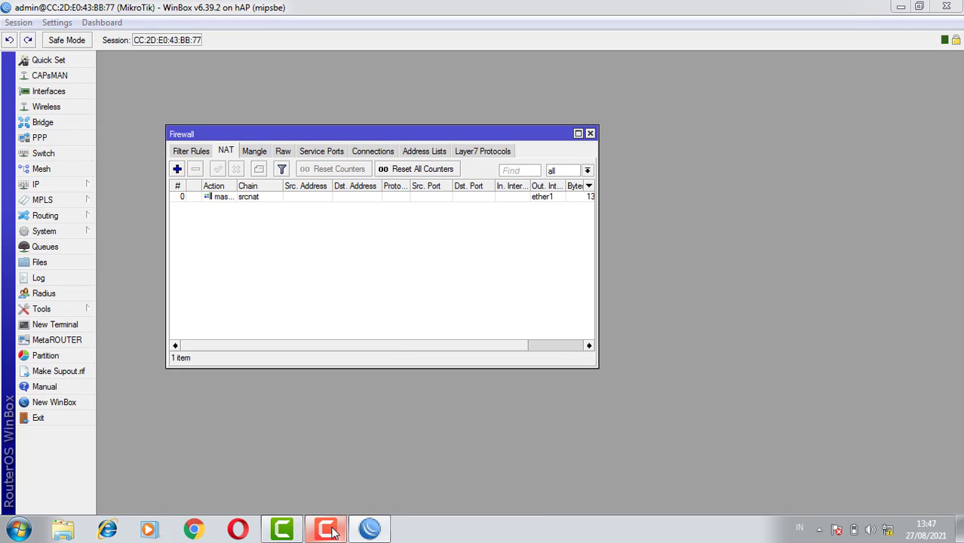
pyautogui.click(590, 134)
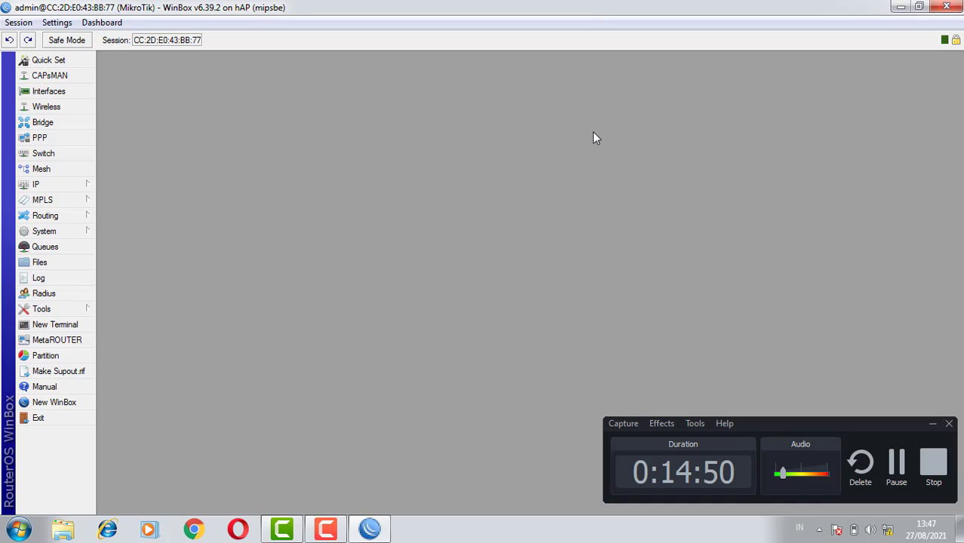
# Start the DHCP server setup and choose wlan1 as the interface to run it on
pyautogui.click(75, 187)
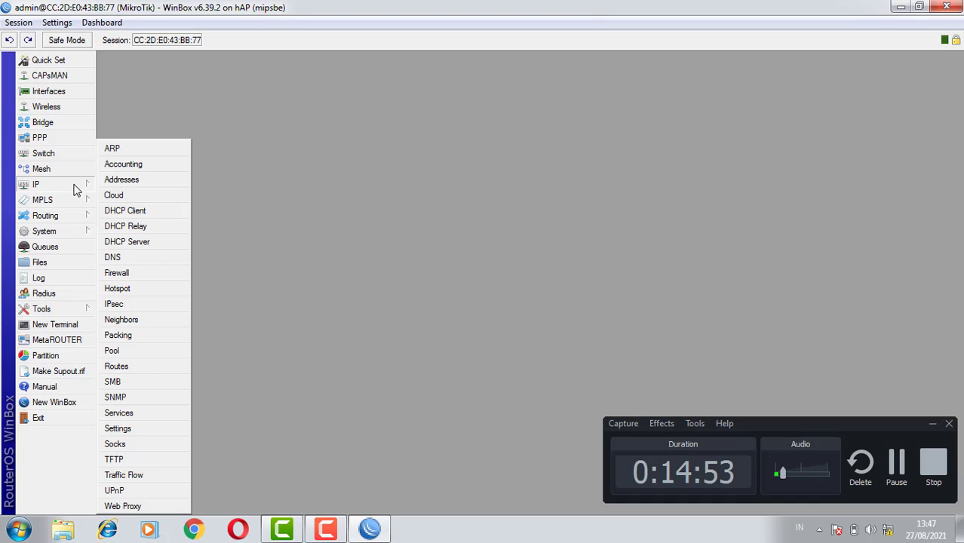
pyautogui.click(139, 243)
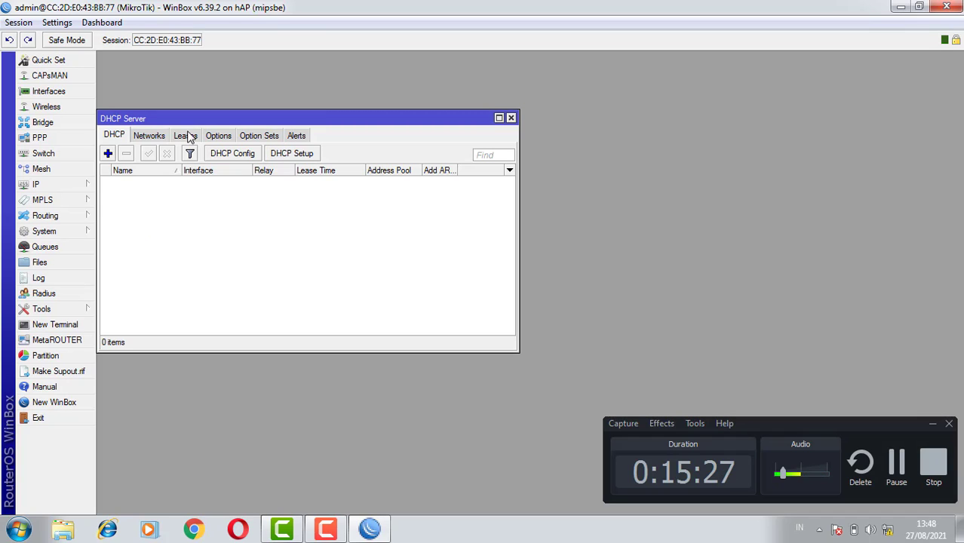
pyautogui.click(285, 156)
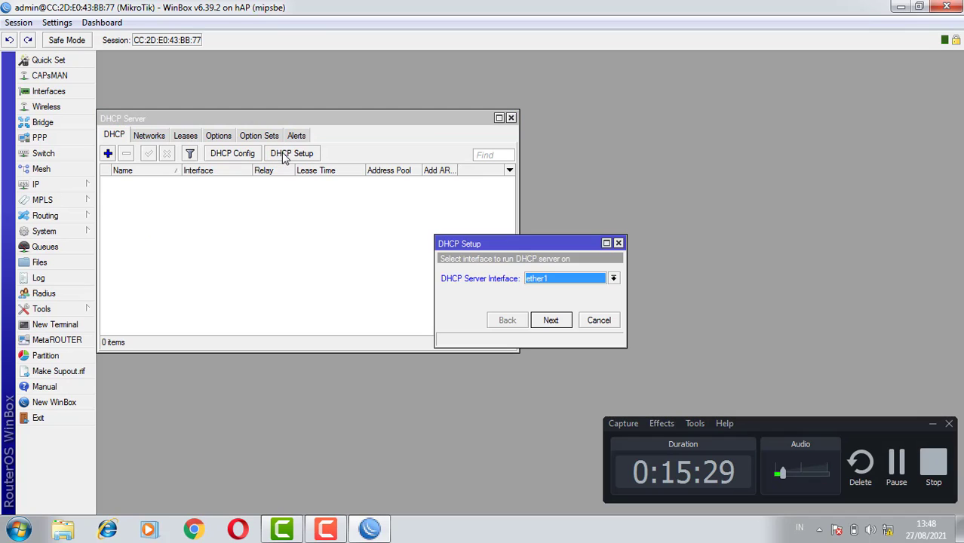
pyautogui.click(543, 280)
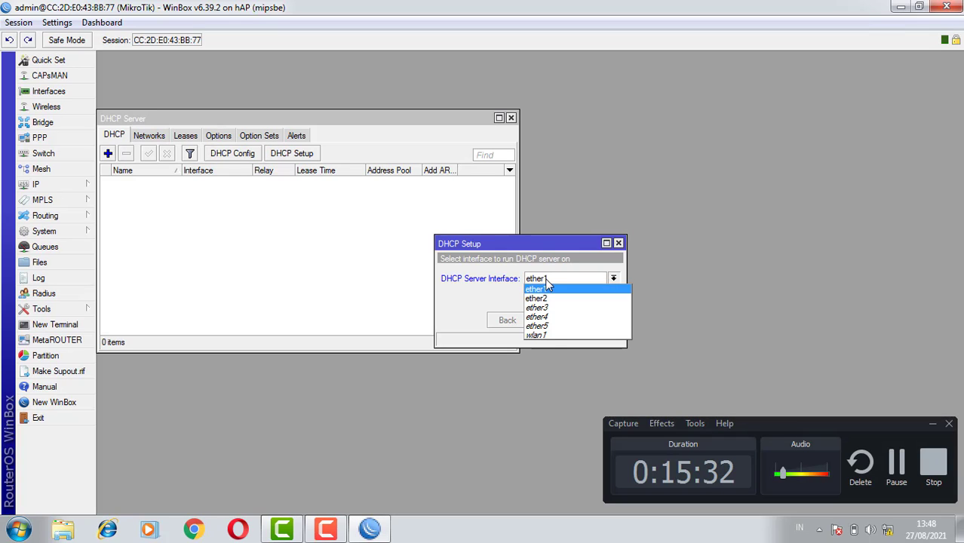
pyautogui.click(556, 336)
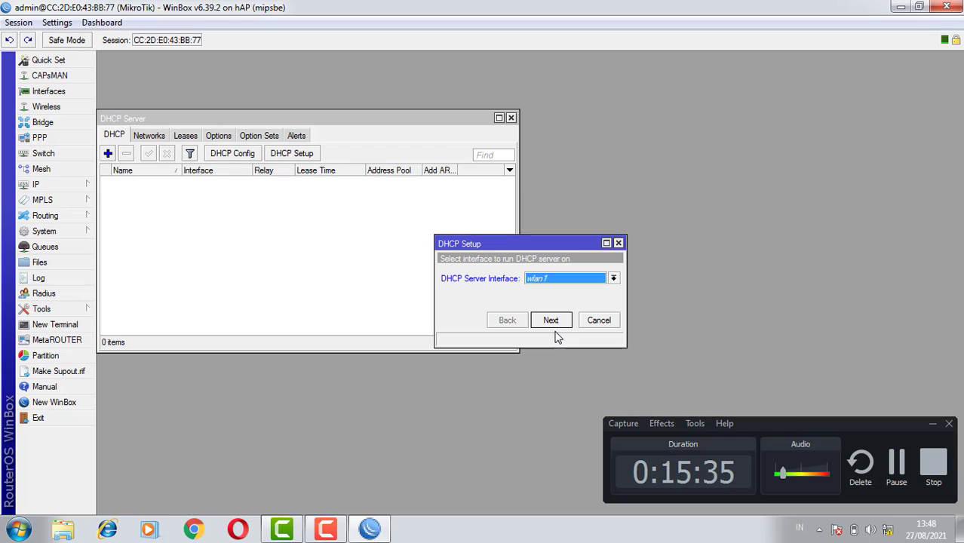
pyautogui.click(551, 322)
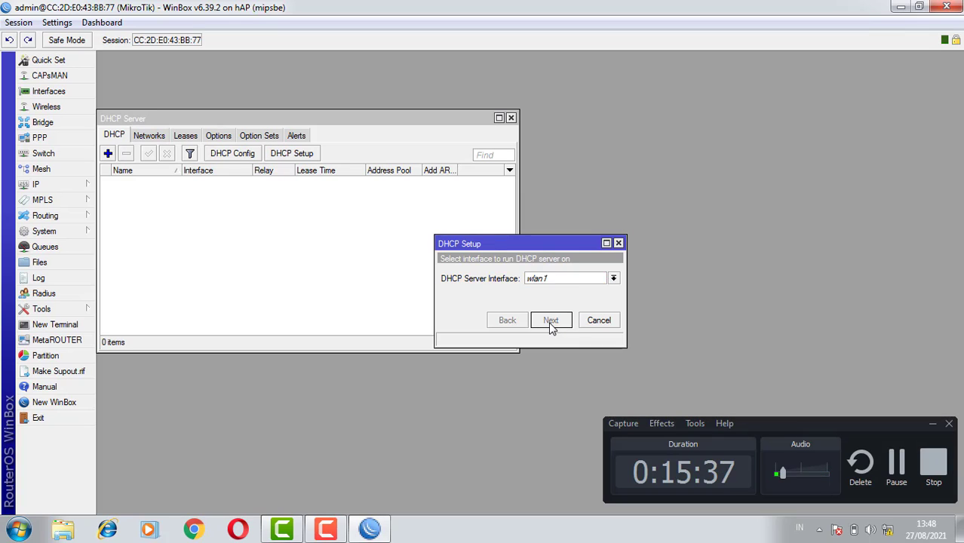
# Complete the DHCP setup with the suggested address range, gateway 192.168.10.10, DNS servers 8.8.8.8 and 8.8.4.4, and lease time, and close the DHCP server window
pyautogui.click(550, 322)
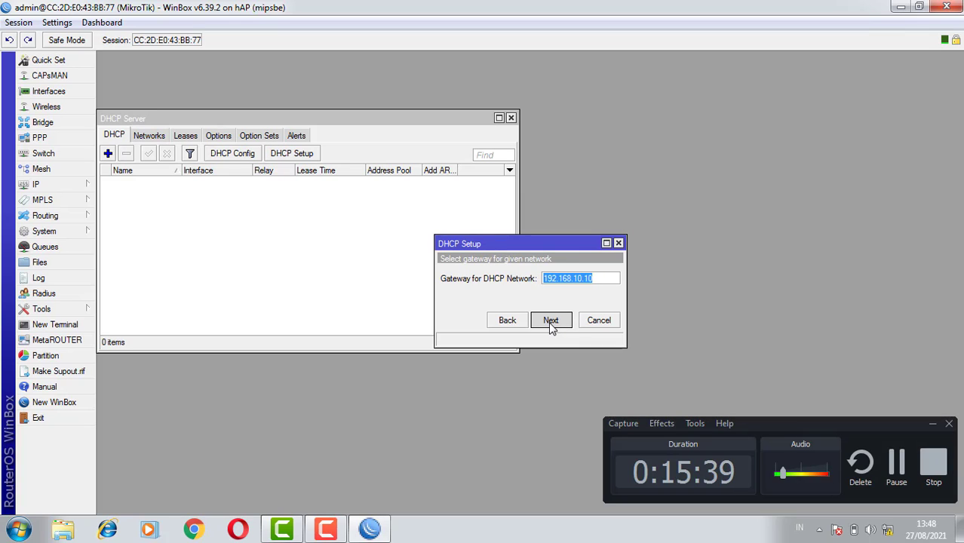
pyautogui.click(551, 322)
pyautogui.click(551, 322)
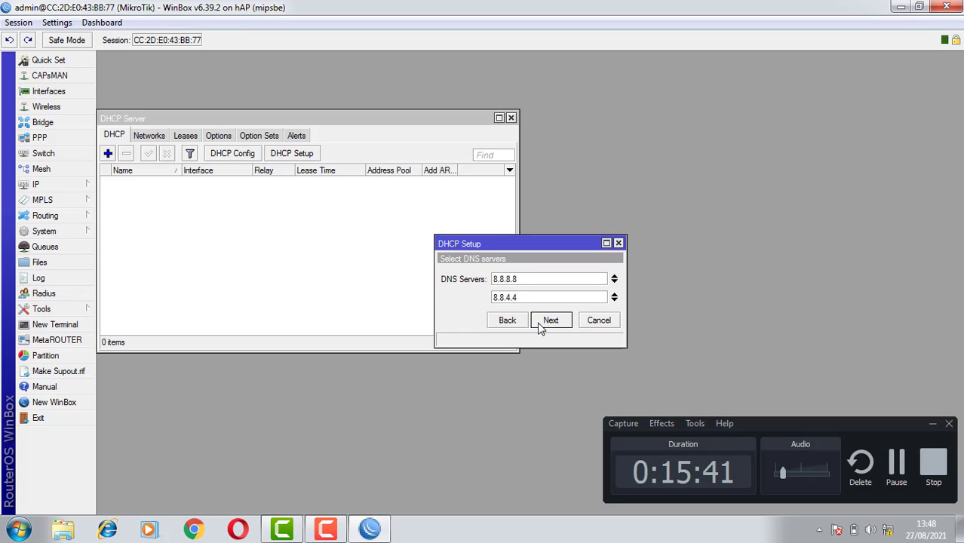
pyautogui.click(550, 322)
pyautogui.click(551, 322)
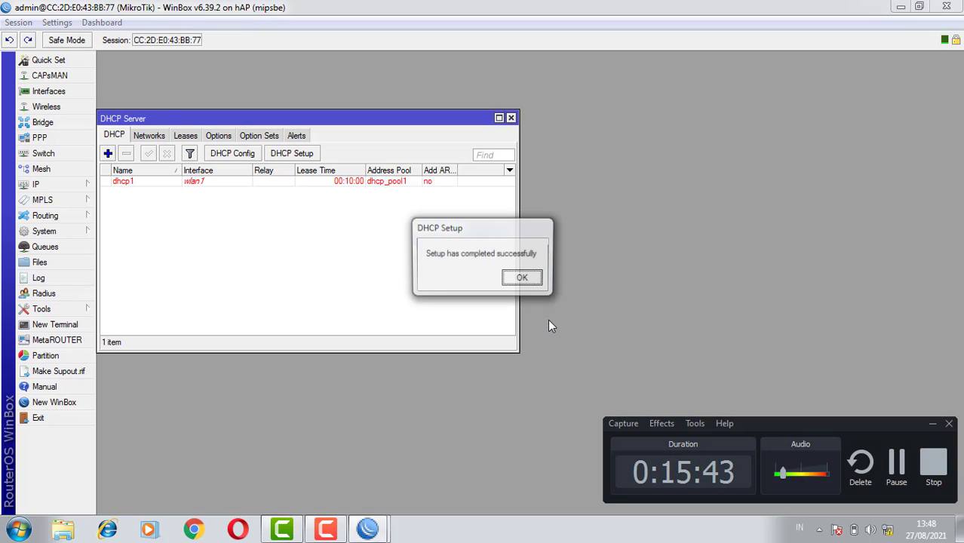
pyautogui.click(524, 279)
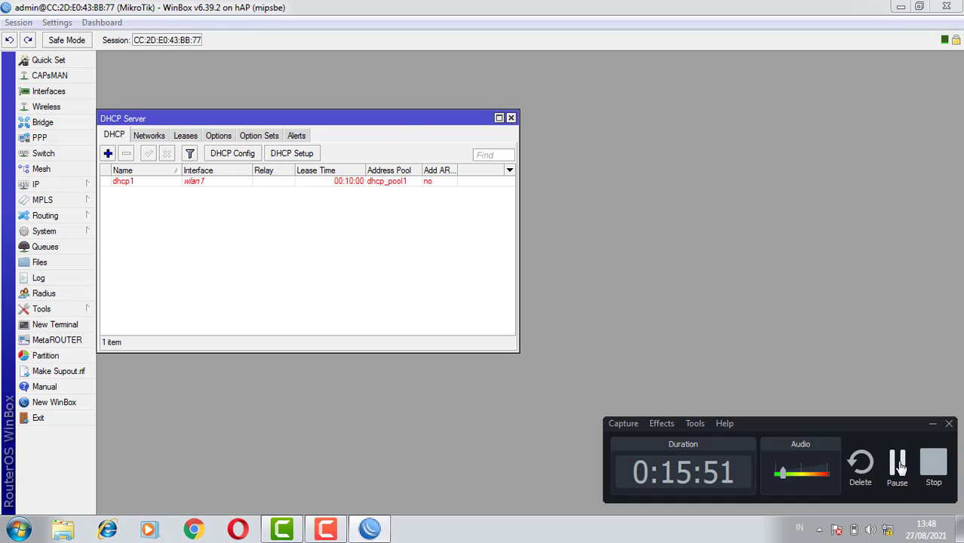
pyautogui.click(888, 459)
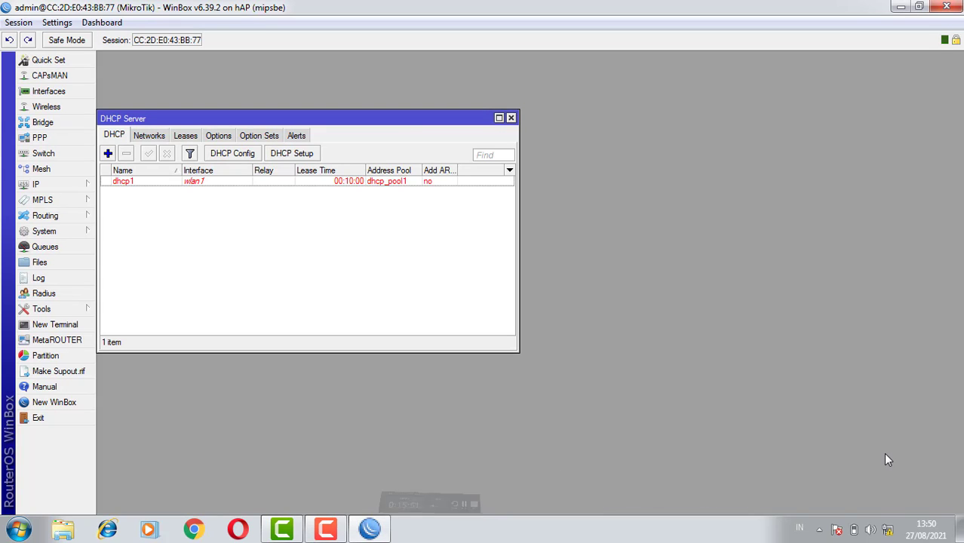
pyautogui.click(511, 118)
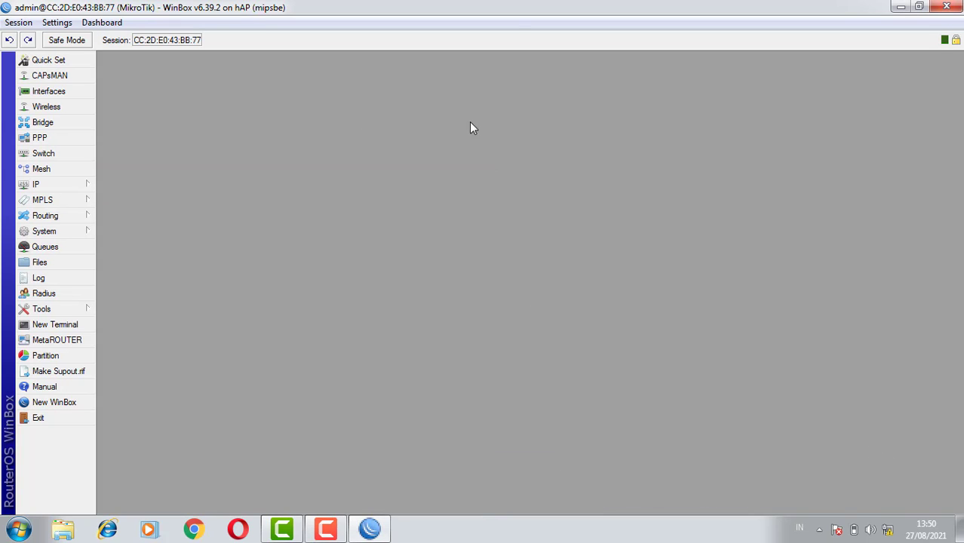
# Start the hotspot setup from the hotspot servers list and choose wlan1 as the hotspot interface
pyautogui.click(70, 184)
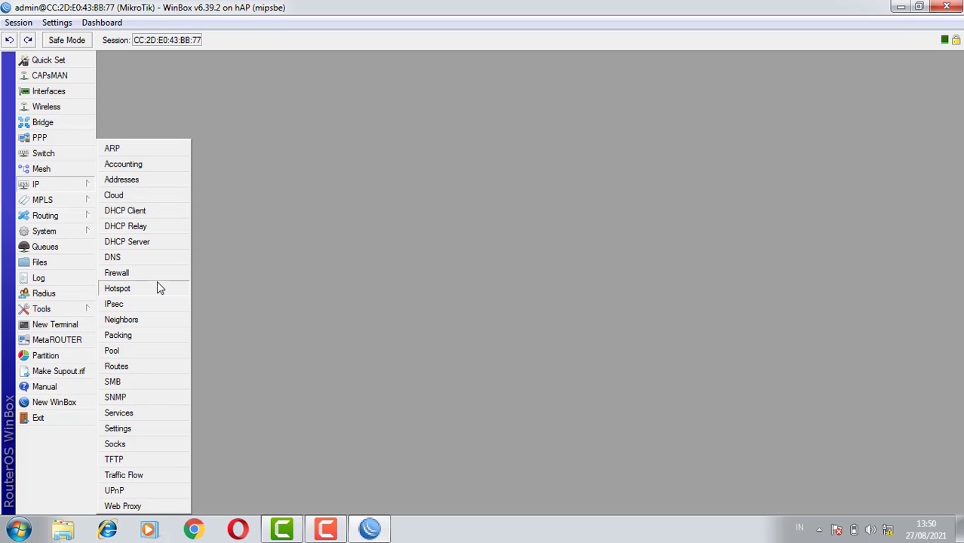
pyautogui.click(117, 289)
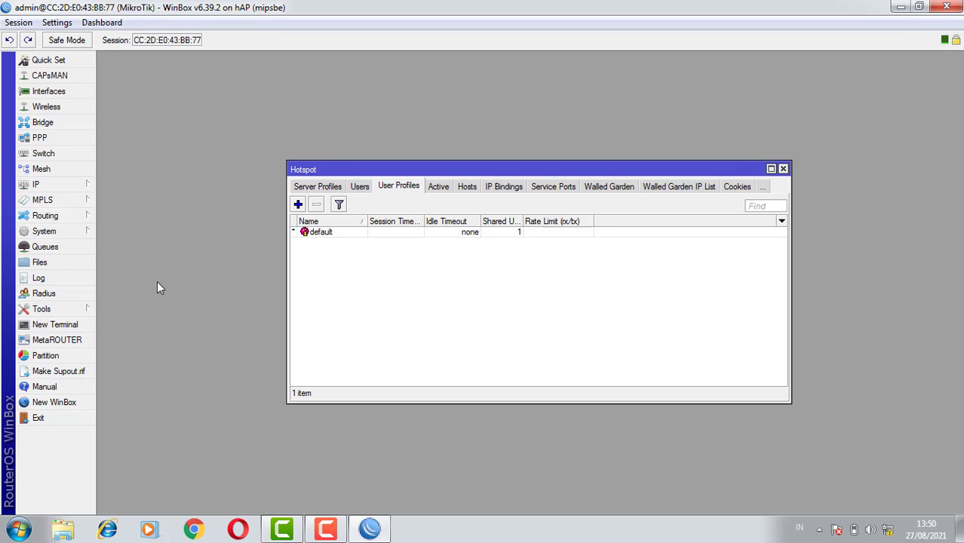
pyautogui.click(315, 190)
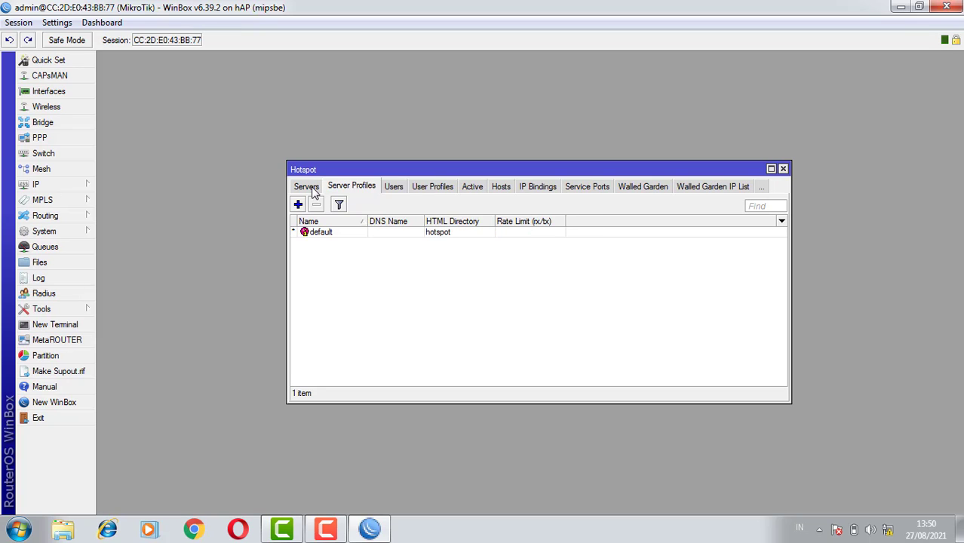
pyautogui.click(305, 188)
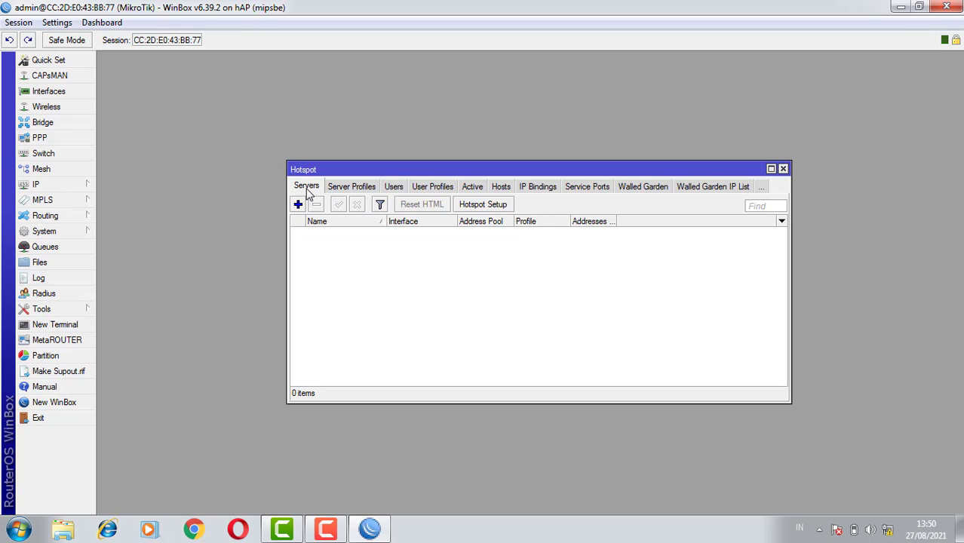
pyautogui.click(484, 205)
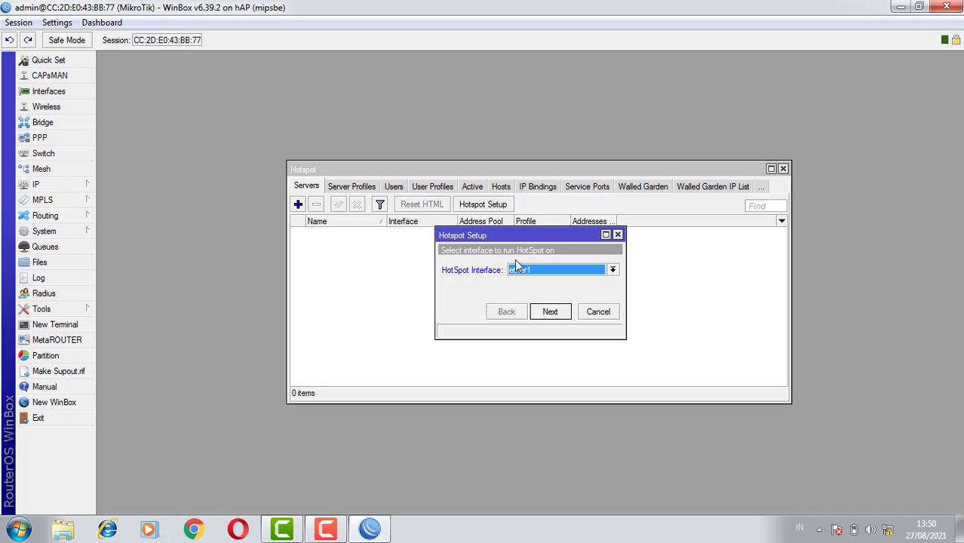
pyautogui.click(560, 272)
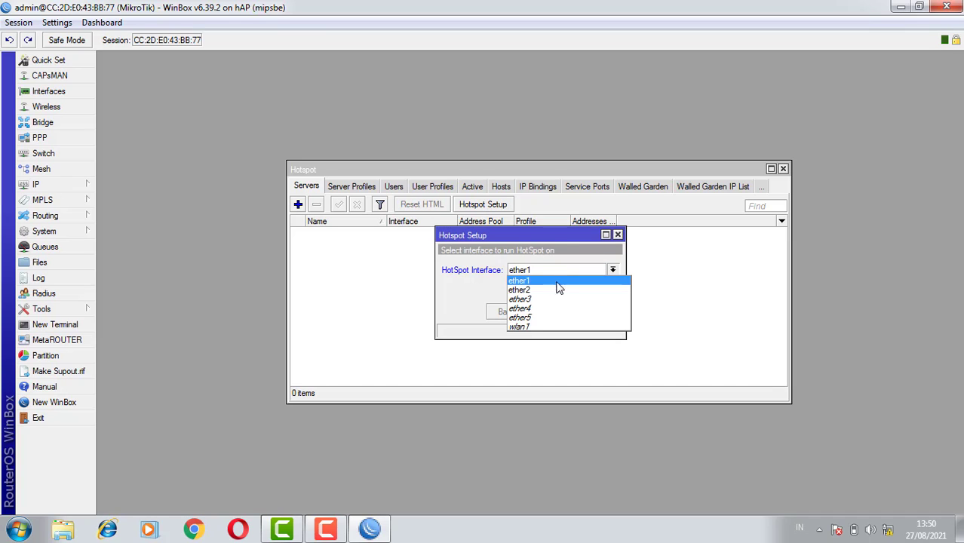
pyautogui.click(560, 326)
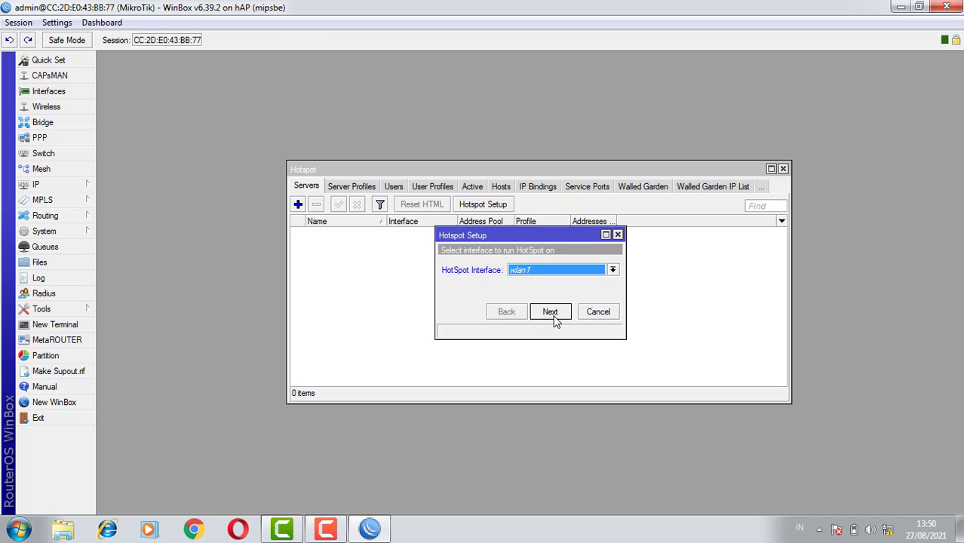
# Accept the suggested hotspot network settings, including the address pool, SMTP server 0.0.0.0 and DNS servers, up to the DNS name
pyautogui.click(550, 313)
pyautogui.click(550, 313)
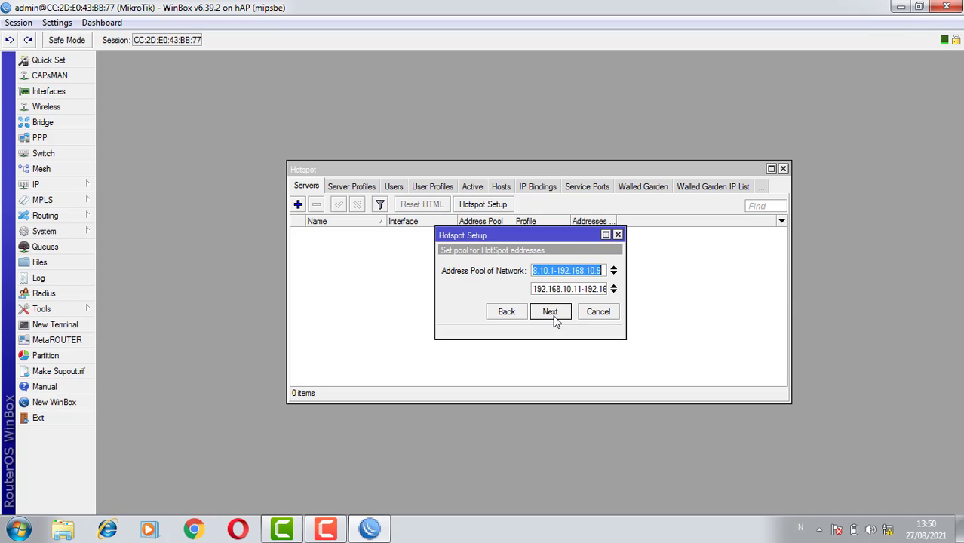
pyautogui.click(550, 312)
pyautogui.click(550, 312)
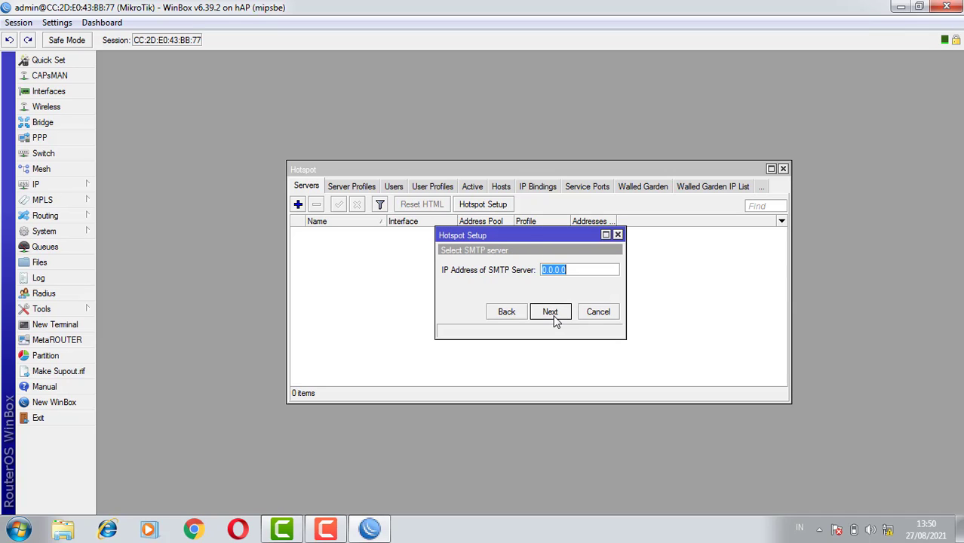
pyautogui.click(550, 313)
pyautogui.click(550, 312)
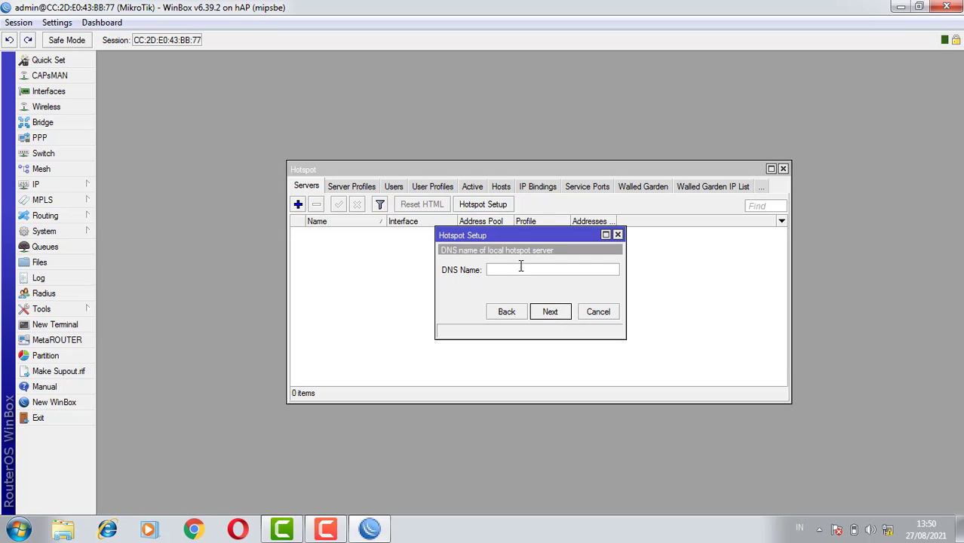
# Set the hotspot DNS name to smk1baruaw and finish the setup with local user admin and an empty password
pyautogui.write('smk1baruawati.sch.id')
pyautogui.click(550, 312)
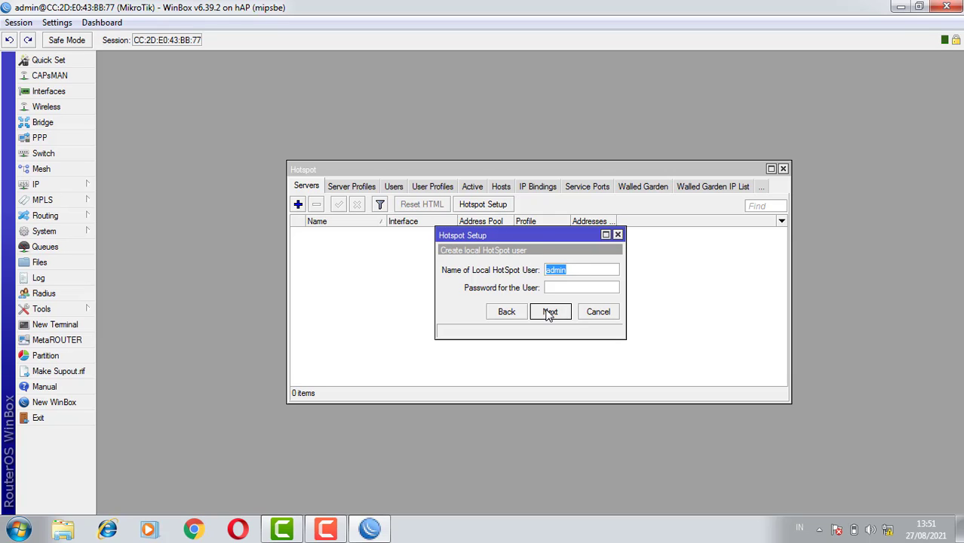
pyautogui.click(549, 312)
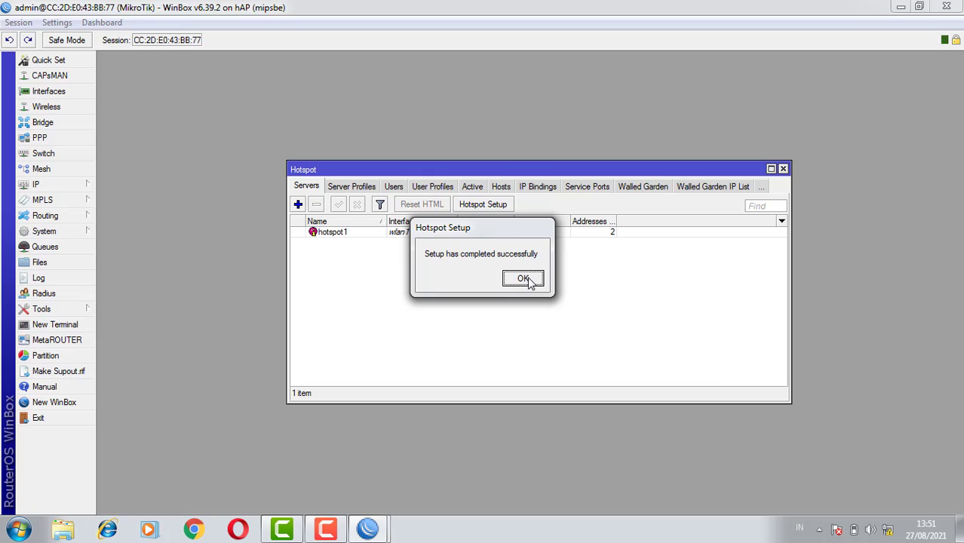
pyautogui.click(523, 279)
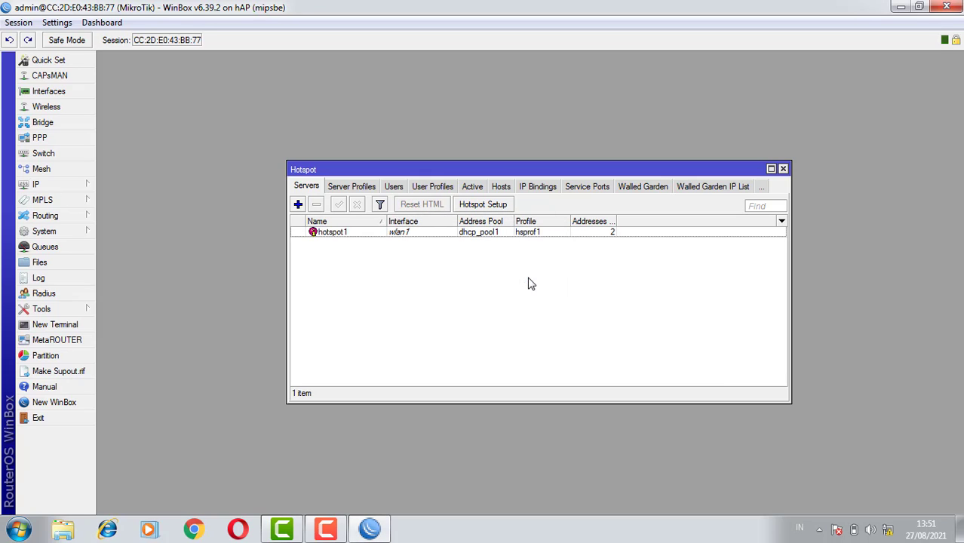
# Add a hotspot user profile named guru with address pool dhcp_pool1 and 5 shared users, and save it
pyautogui.click(421, 189)
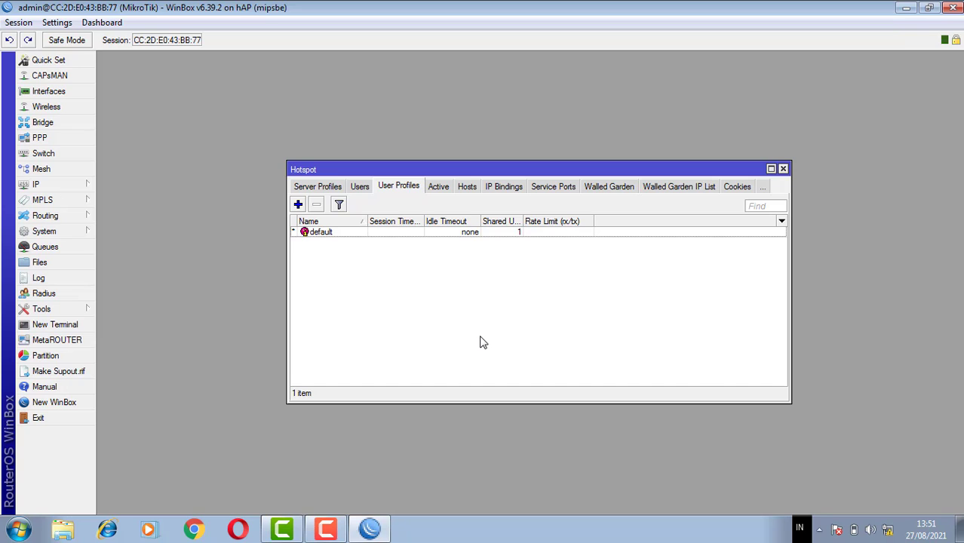
pyautogui.click(298, 204)
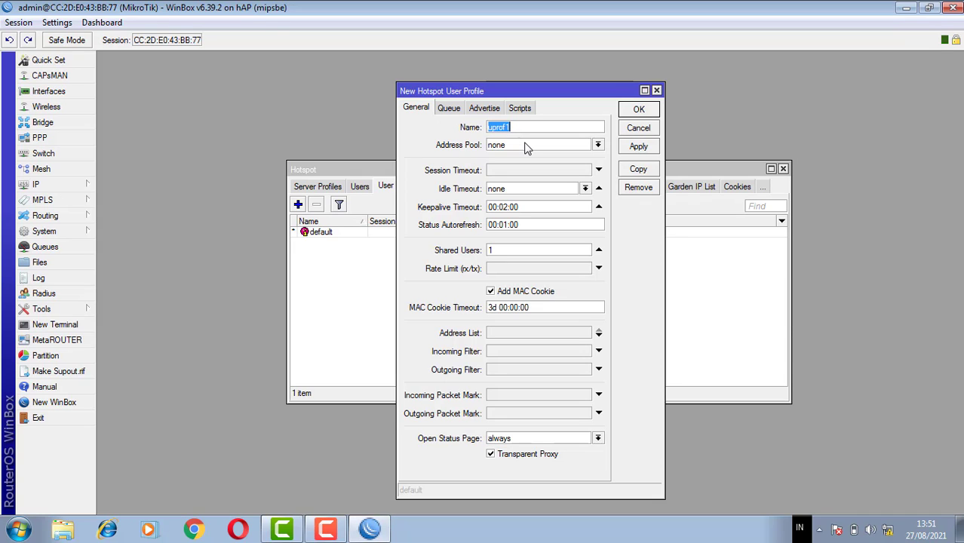
pyautogui.write('guru')
pyautogui.click(526, 146)
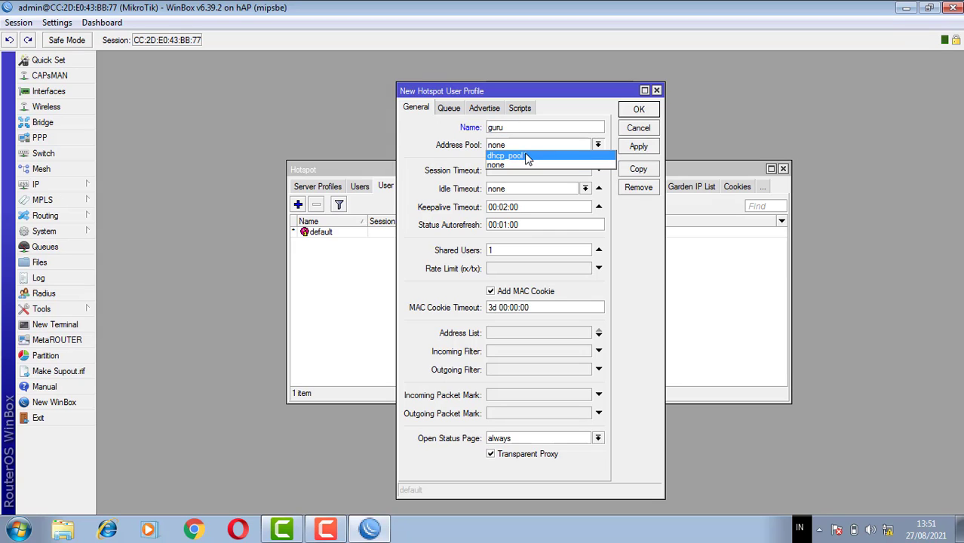
pyautogui.click(526, 156)
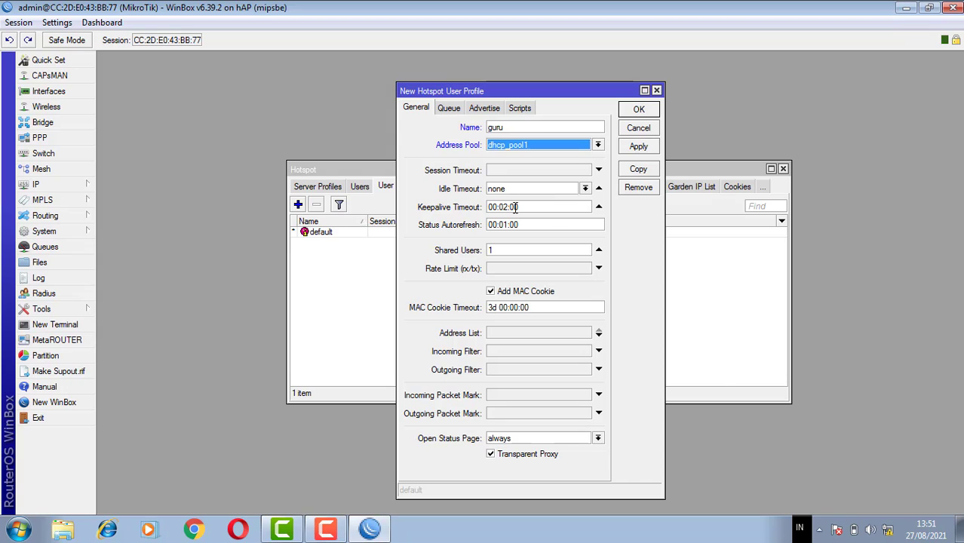
pyautogui.click(503, 251)
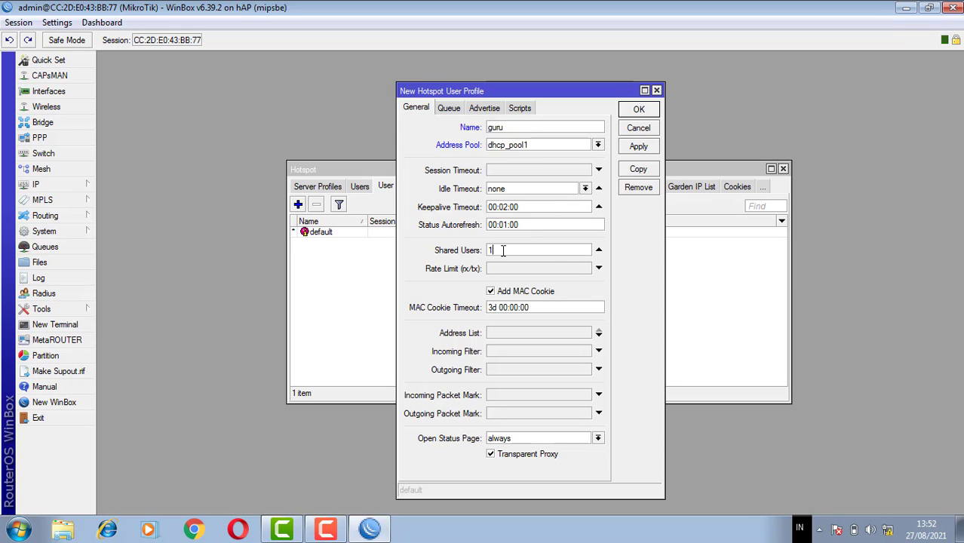
pyautogui.press('BackSpace')
pyautogui.click(625, 148)
pyautogui.click(629, 115)
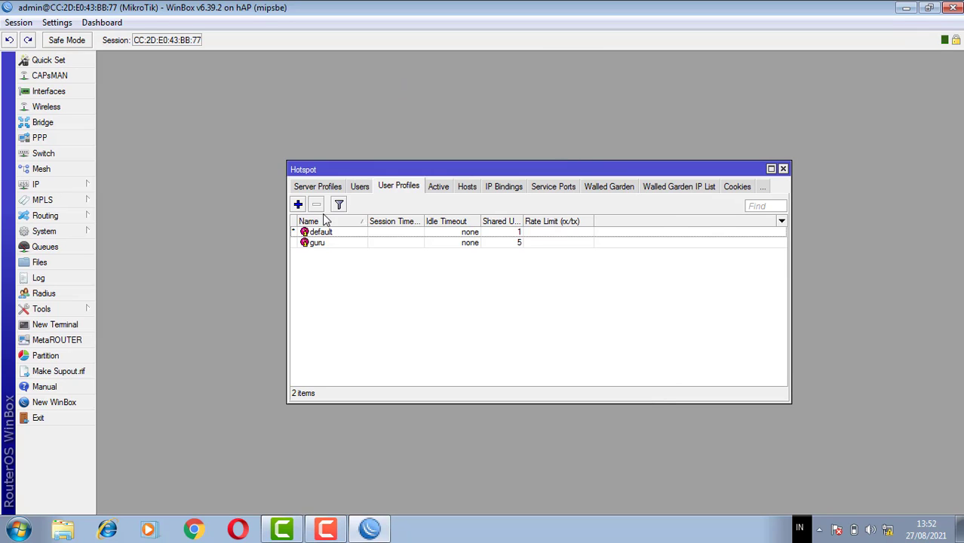
# Start a second hotspot user profile named siswa with address pool dhcp_pool1
pyautogui.click(298, 204)
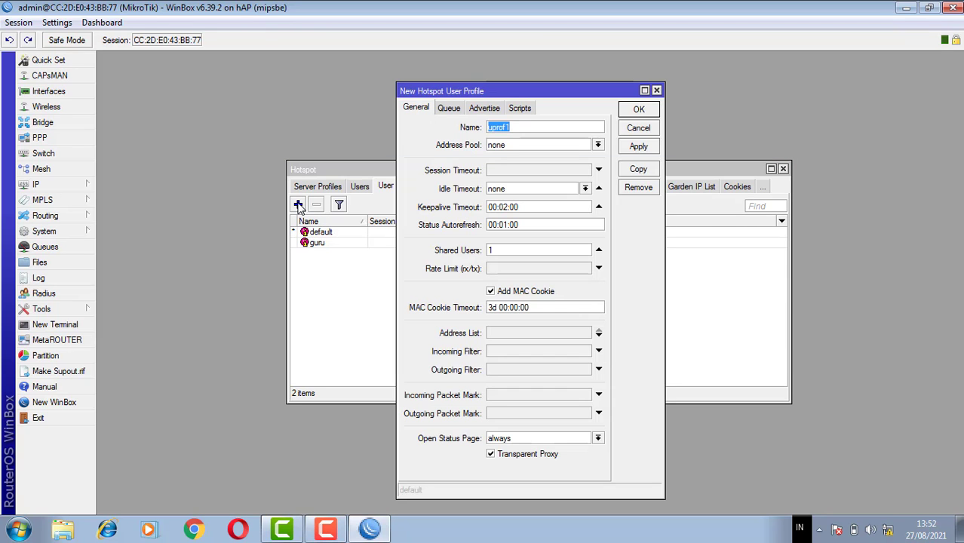
pyautogui.write('siswa')
pyautogui.click(513, 145)
pyautogui.click(516, 156)
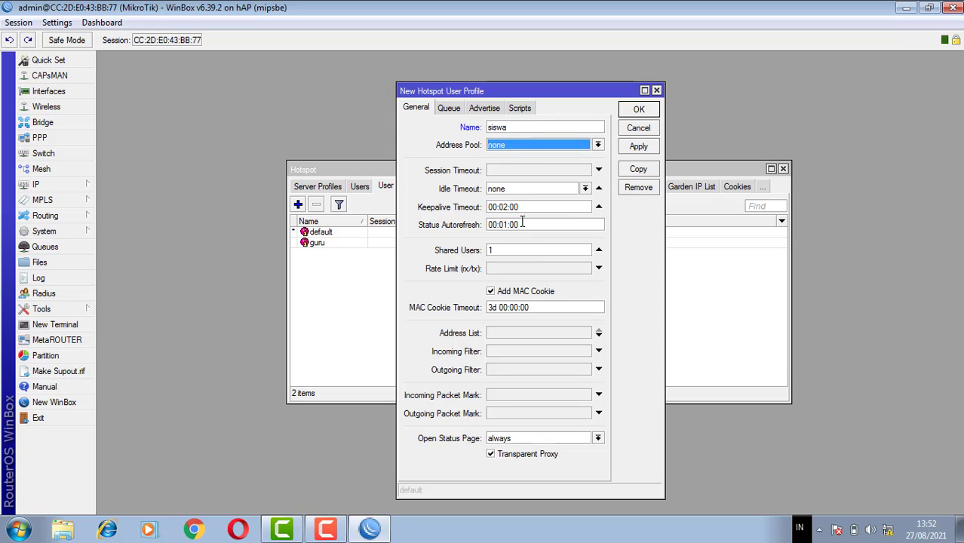
pyautogui.click(516, 144)
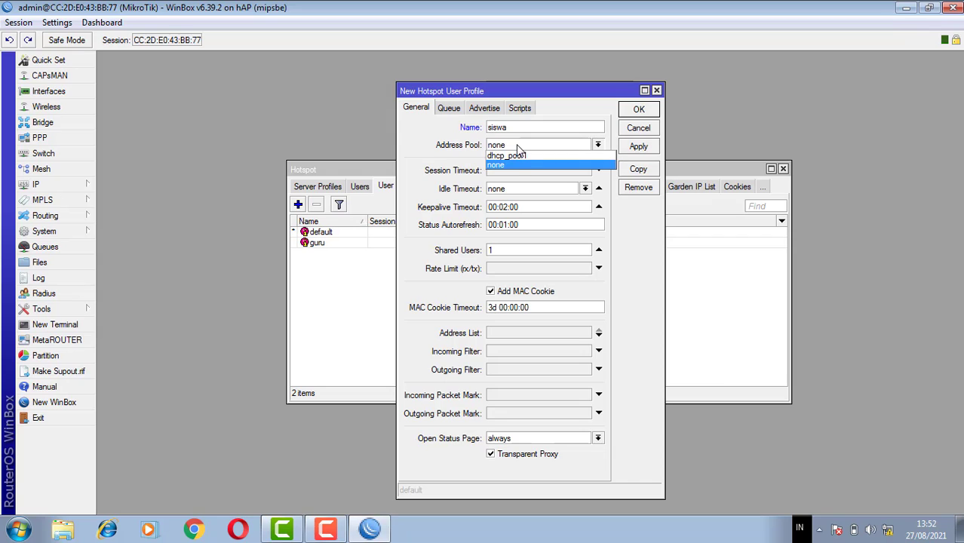
pyautogui.click(516, 156)
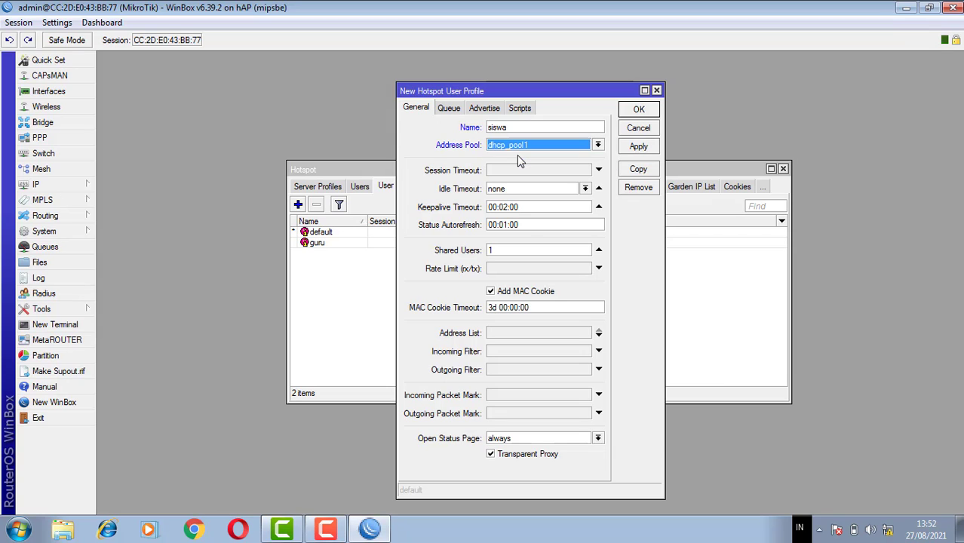
# Set the siswa profile's shared users to 50 and its rate limit to 1M, and save the profile
pyautogui.click(498, 253)
pyautogui.press('BackSpace')
pyautogui.write('5')
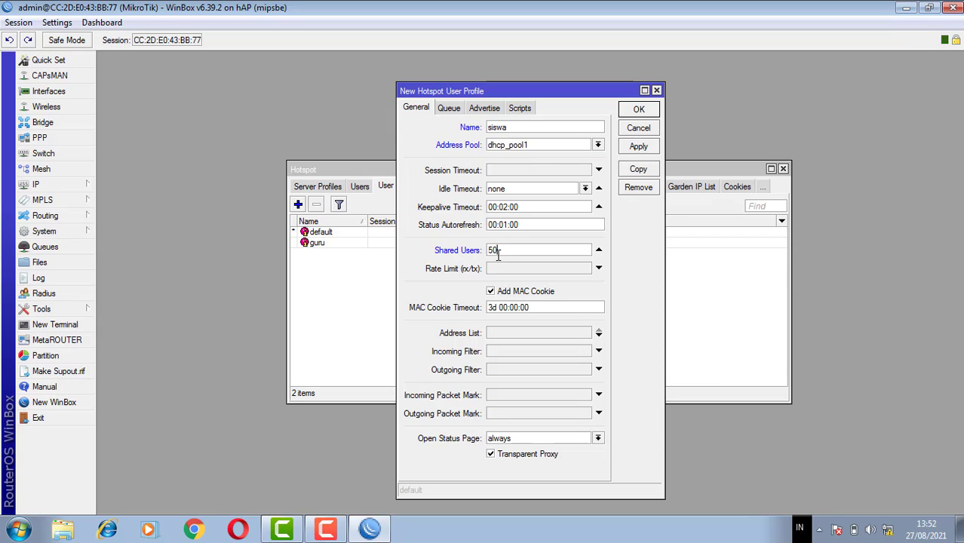
pyautogui.write('0')
pyautogui.click(498, 275)
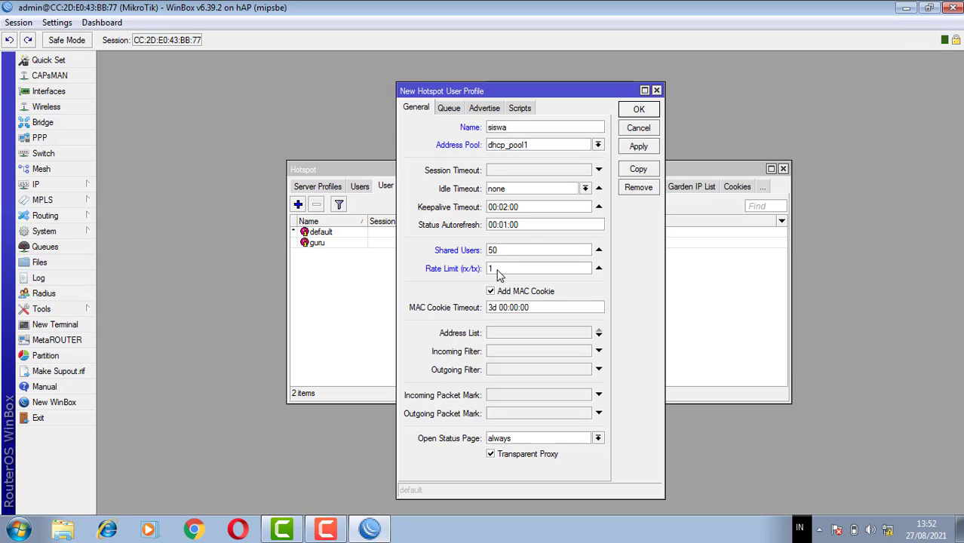
pyautogui.write('M/1M')
pyautogui.click(638, 147)
pyautogui.click(637, 109)
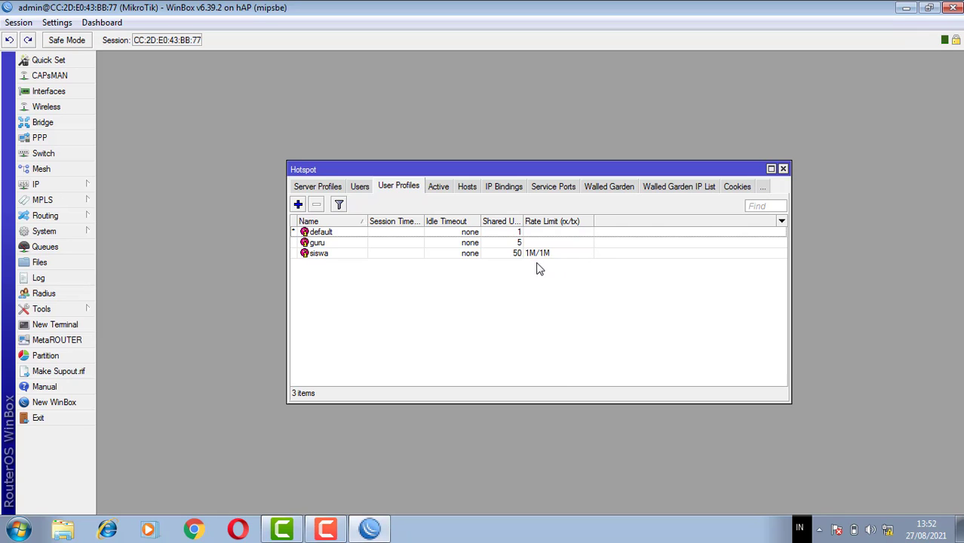
# Start a new hotspot user named guru on server hotspot1
pyautogui.click(360, 186)
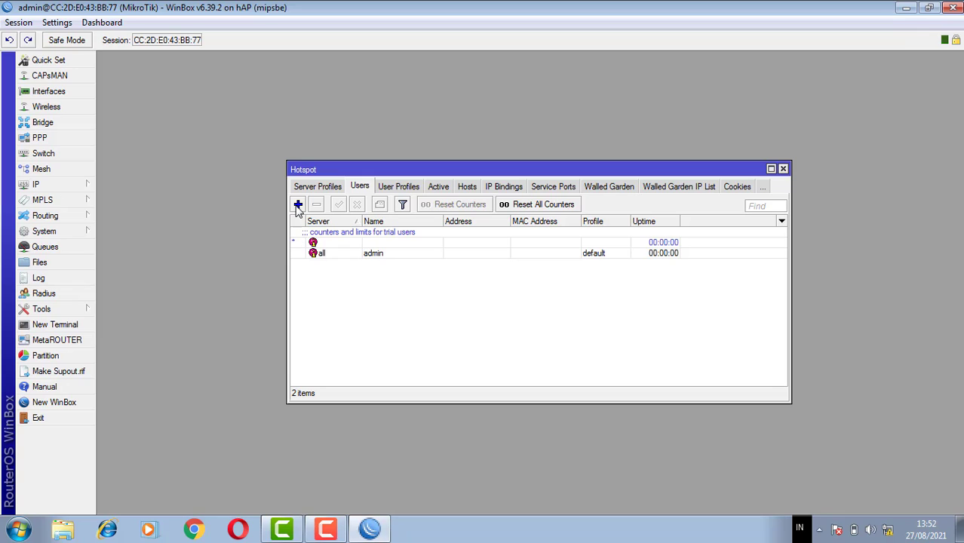
pyautogui.click(298, 205)
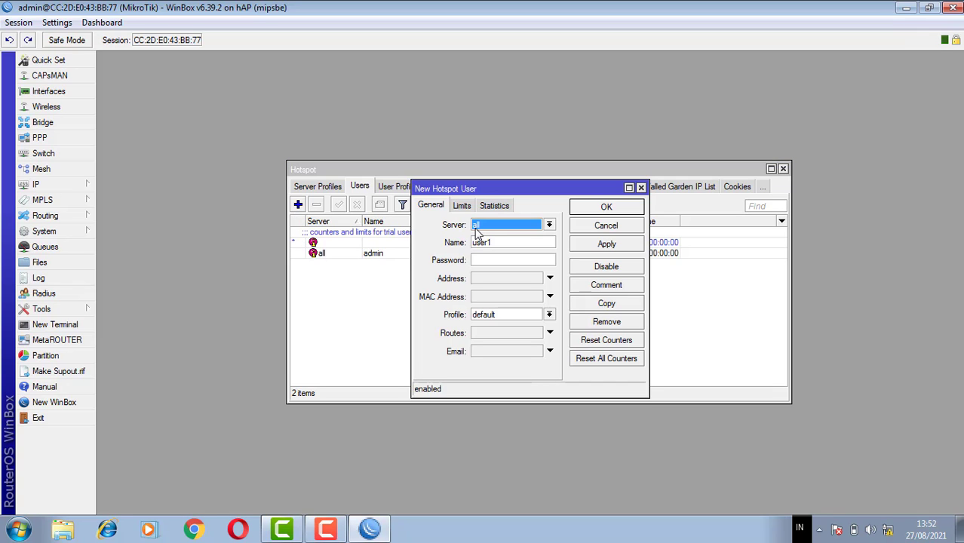
pyautogui.click(487, 226)
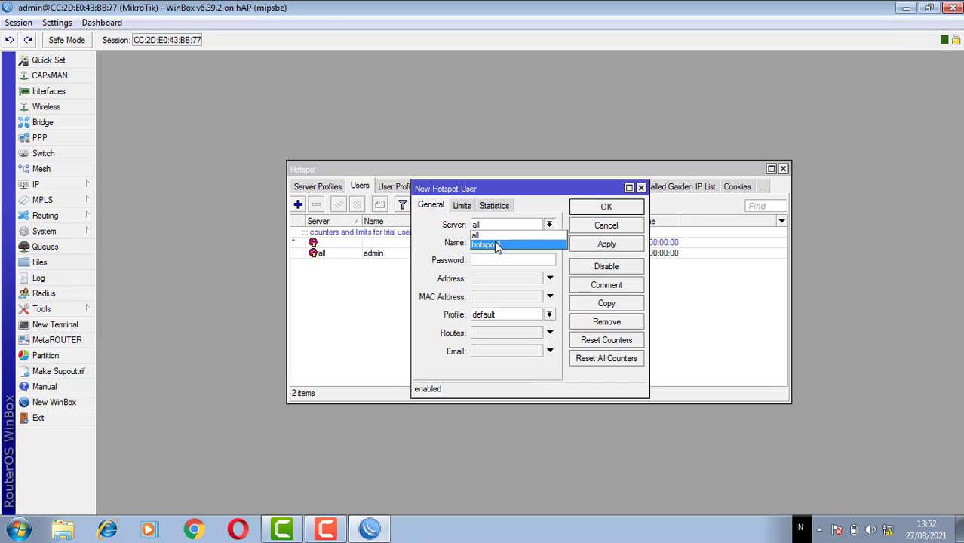
pyautogui.click(496, 246)
pyautogui.click(502, 243)
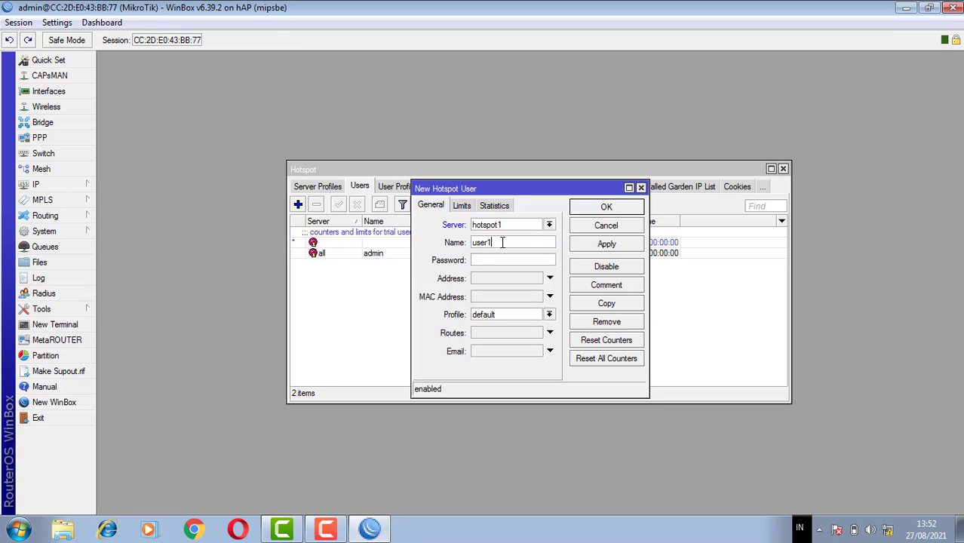
pyautogui.press('BackSpace')
pyautogui.press('BackSpace')
pyautogui.press('BackSpace')
pyautogui.write('guru')
# Enter the guru user's password, assign the guru profile, and save the user
pyautogui.click(483, 261)
pyautogui.write('1')
pyautogui.click(504, 315)
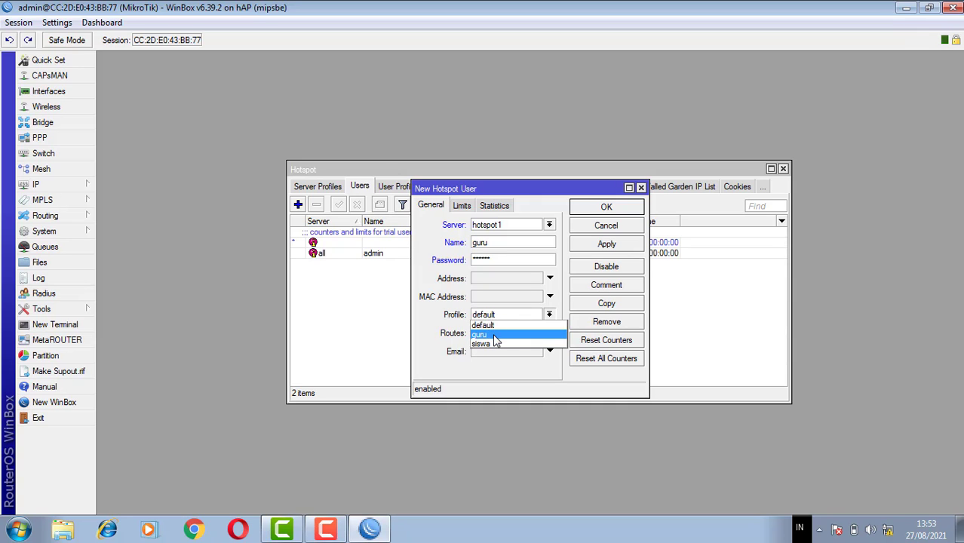
pyautogui.click(496, 335)
pyautogui.click(604, 247)
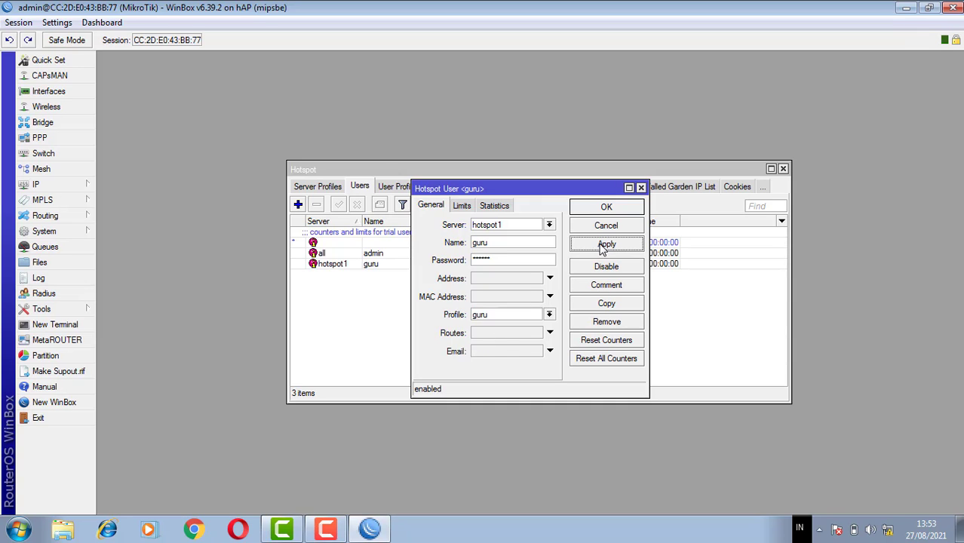
pyautogui.click(601, 210)
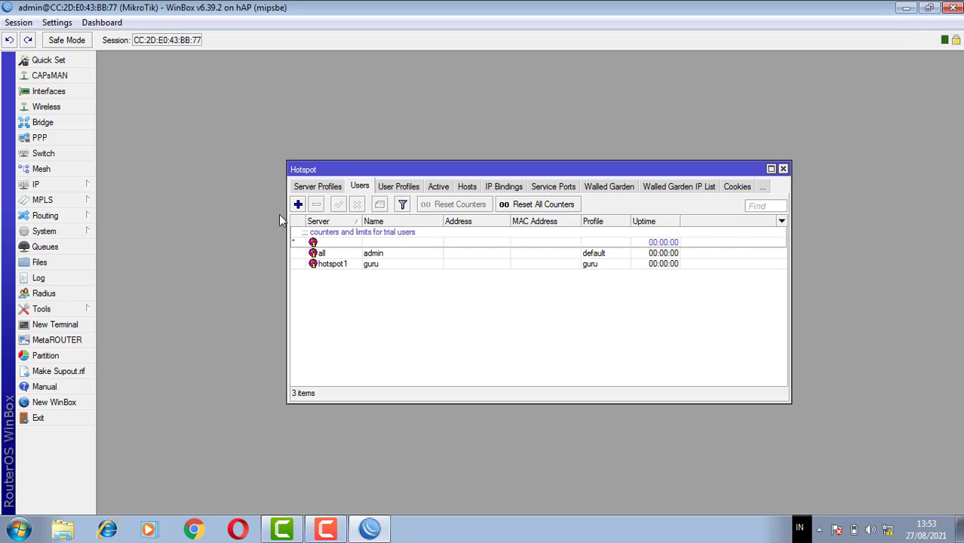
# Start a new hotspot user named siswa on server hotspot1
pyautogui.click(298, 205)
pyautogui.press('Down')
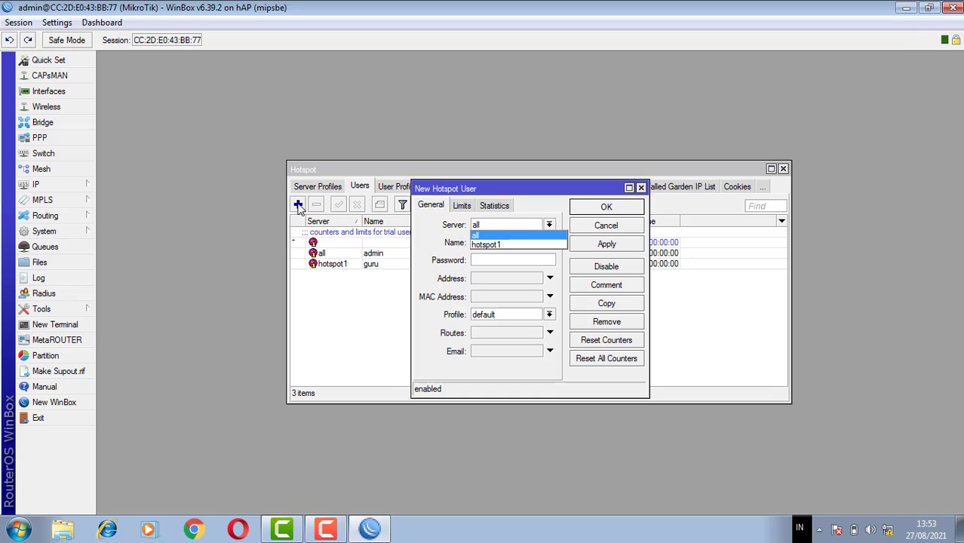
pyautogui.click(502, 245)
pyautogui.click(495, 242)
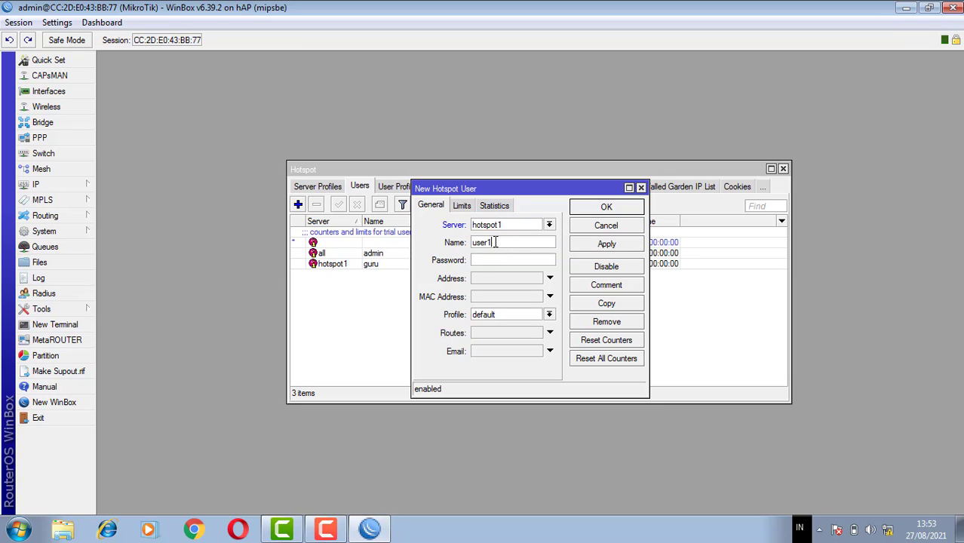
pyautogui.press('BackSpace')
pyautogui.press('BackSpace')
pyautogui.press('BackSpace')
pyautogui.press('BackSpace')
pyautogui.press('BackSpace')
pyautogui.write('siswas23456')
# Enter the siswa user's password, assign the siswa profile, and save the user
pyautogui.click(505, 312)
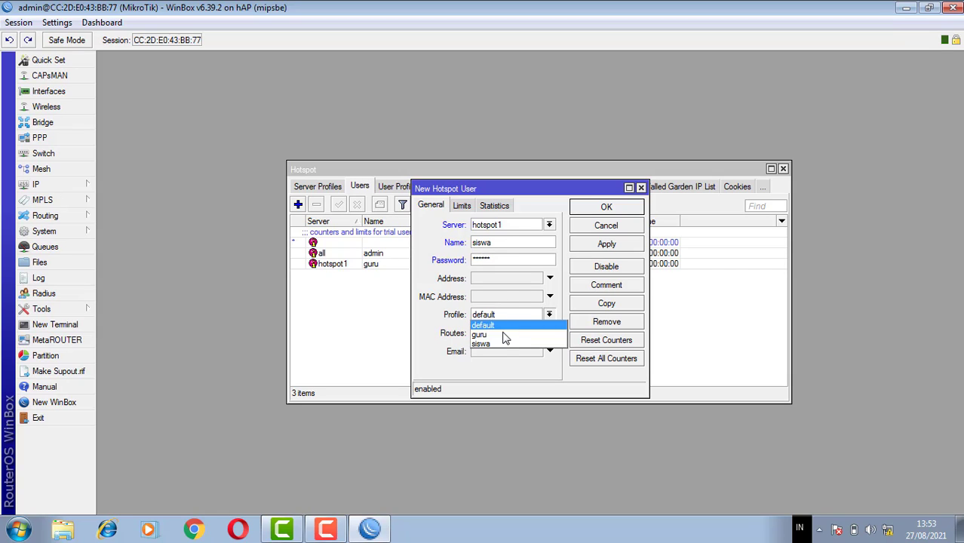
pyautogui.click(504, 343)
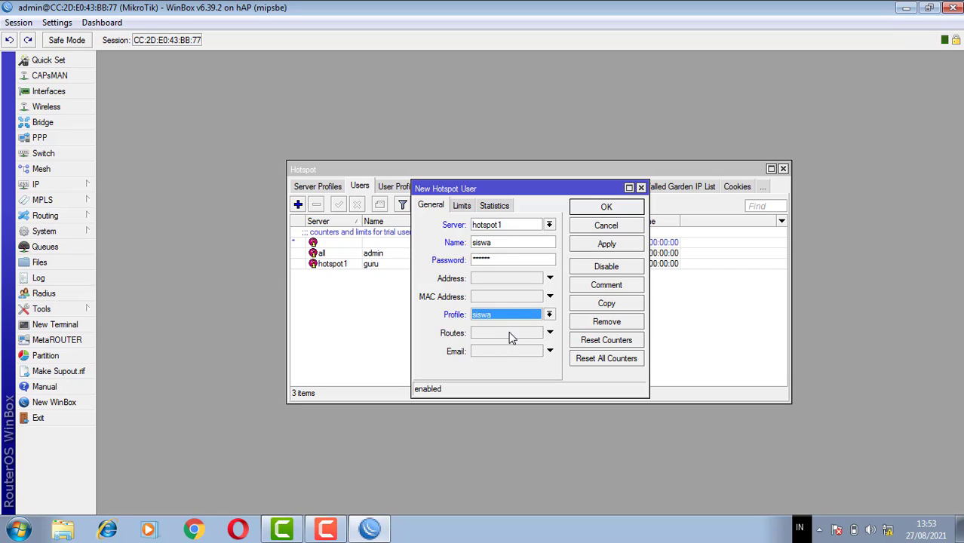
pyautogui.click(611, 246)
pyautogui.click(607, 210)
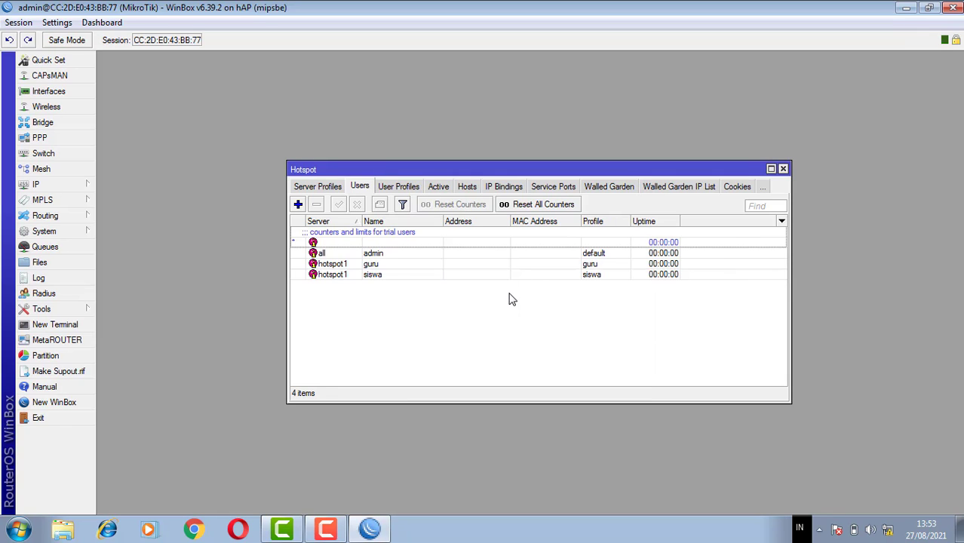
pyautogui.click(320, 534)
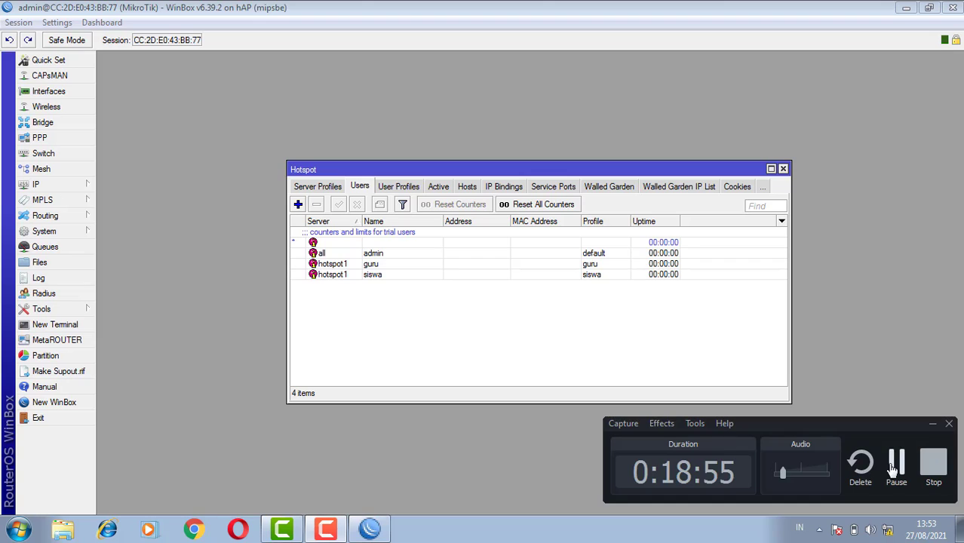
pyautogui.click(897, 468)
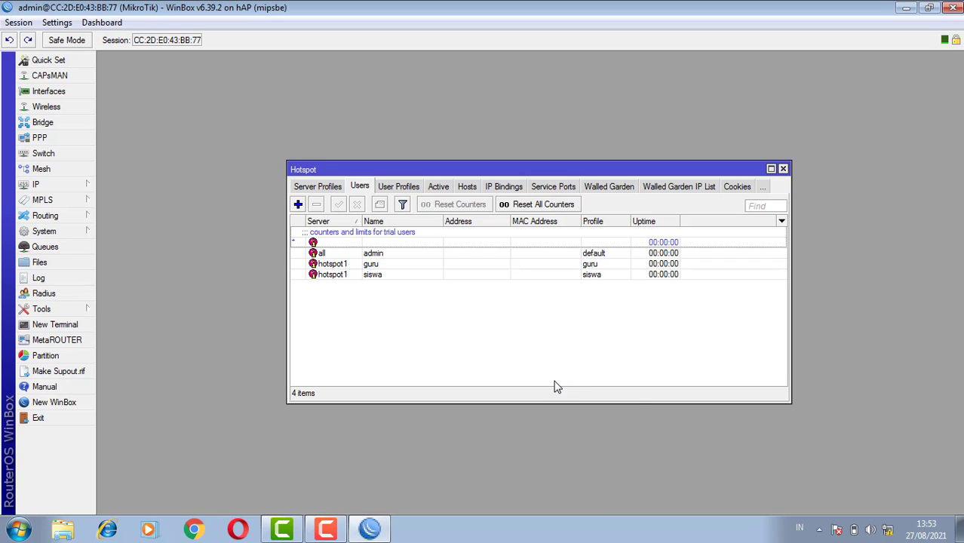
pyautogui.click(331, 531)
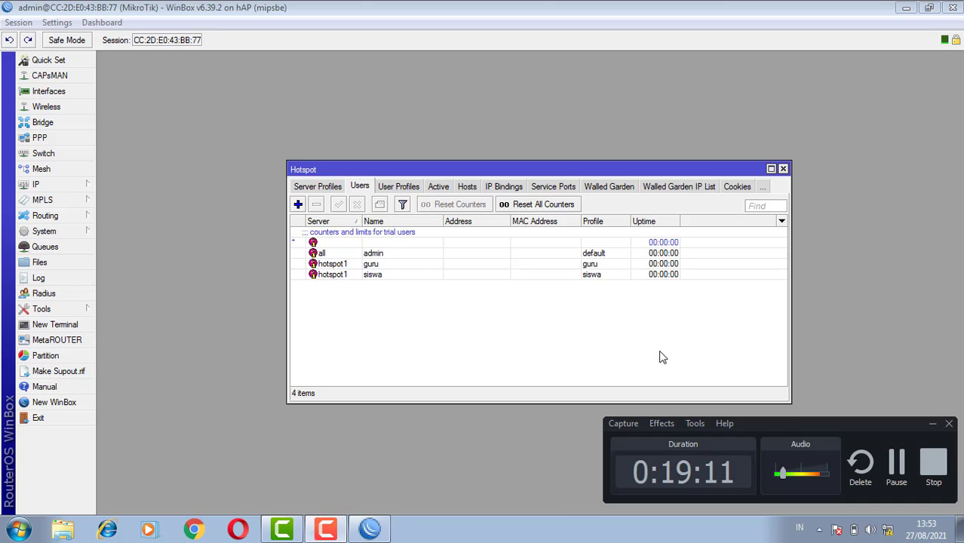
# Connect the computer to the router's unsecured hotspot wireless network
pyautogui.click(889, 531)
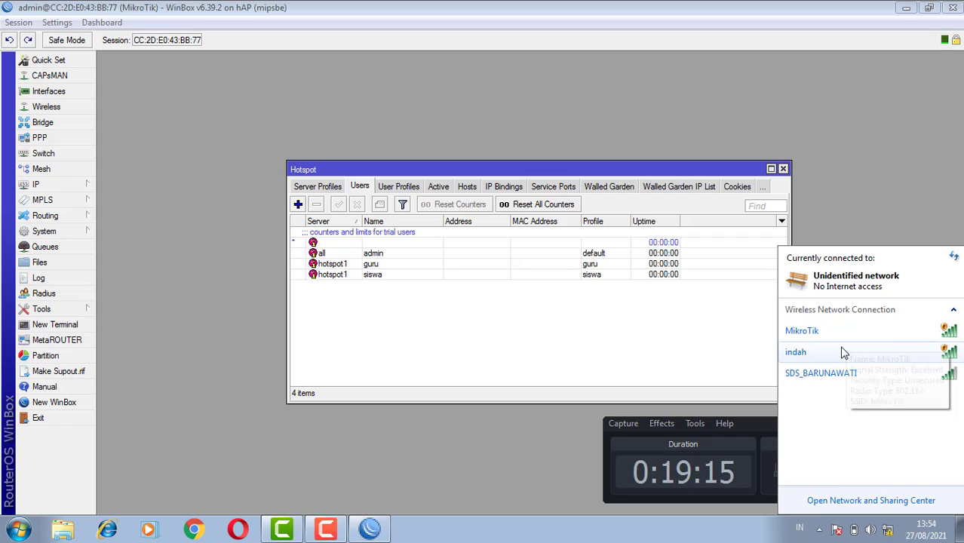
pyautogui.click(839, 353)
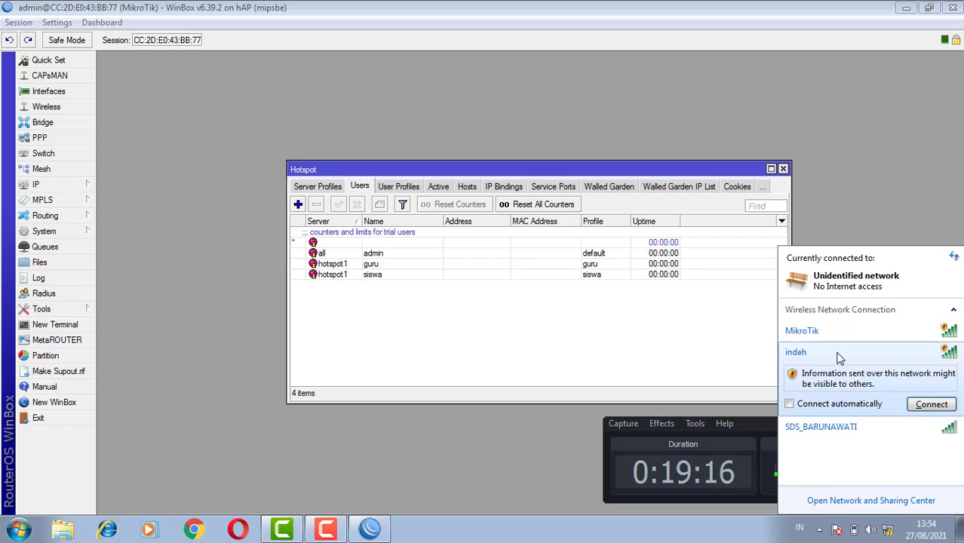
pyautogui.click(931, 405)
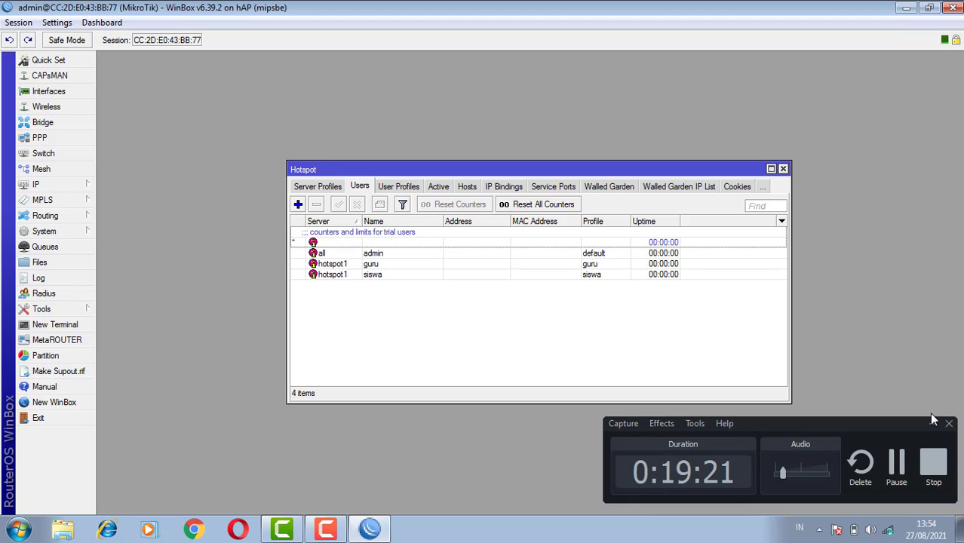
pyautogui.click(933, 423)
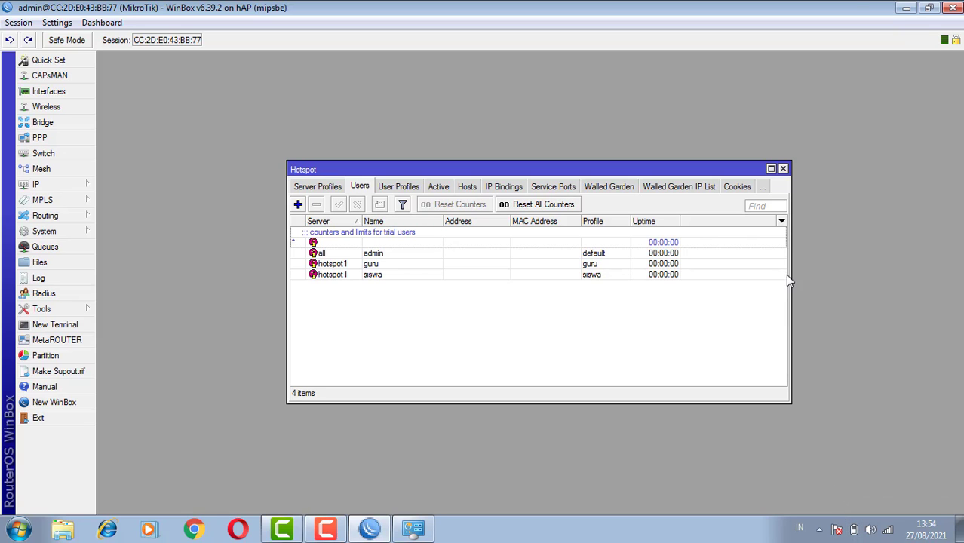
# Minimize WinBox, open the hotspot login page from the network log-on notice in Internet Explorer, and dismiss the browser's welcome setup
pyautogui.click(907, 8)
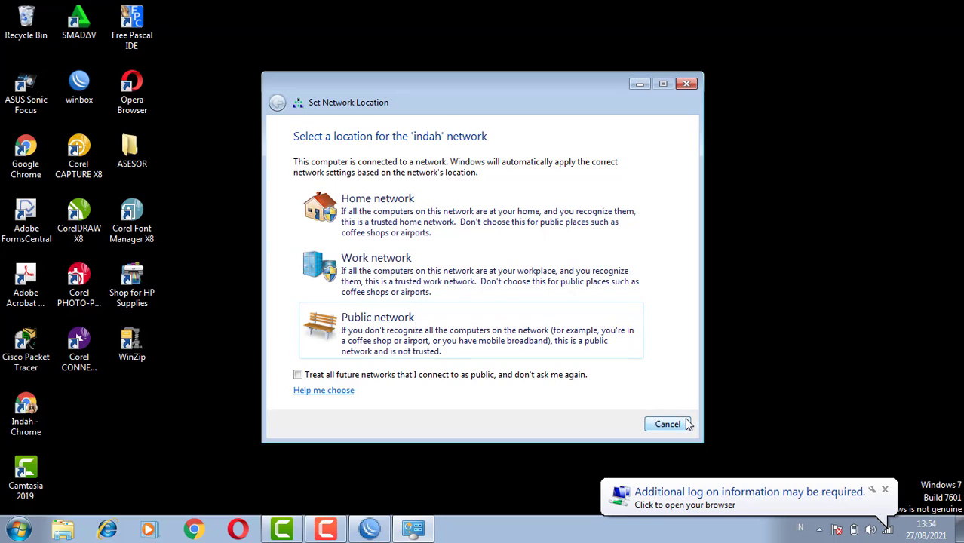
pyautogui.click(725, 499)
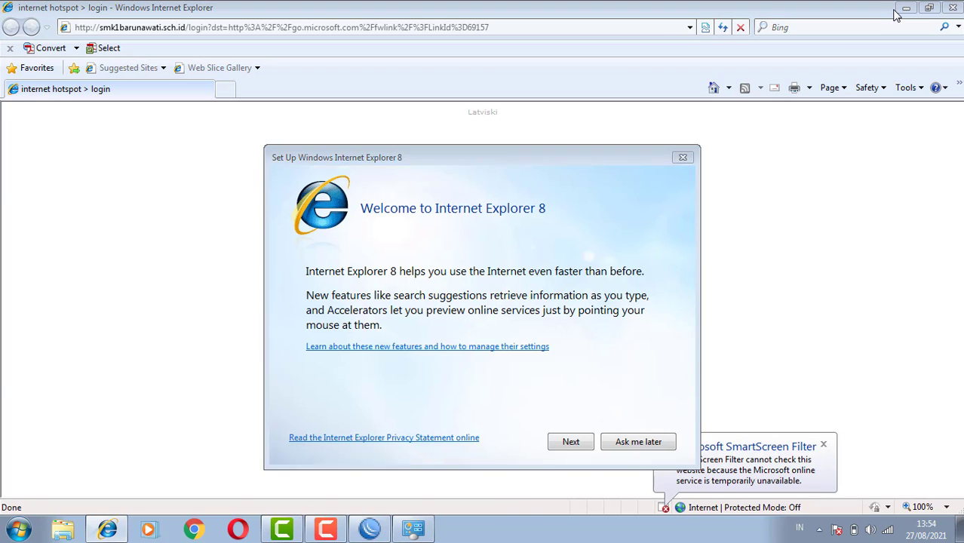
pyautogui.click(682, 157)
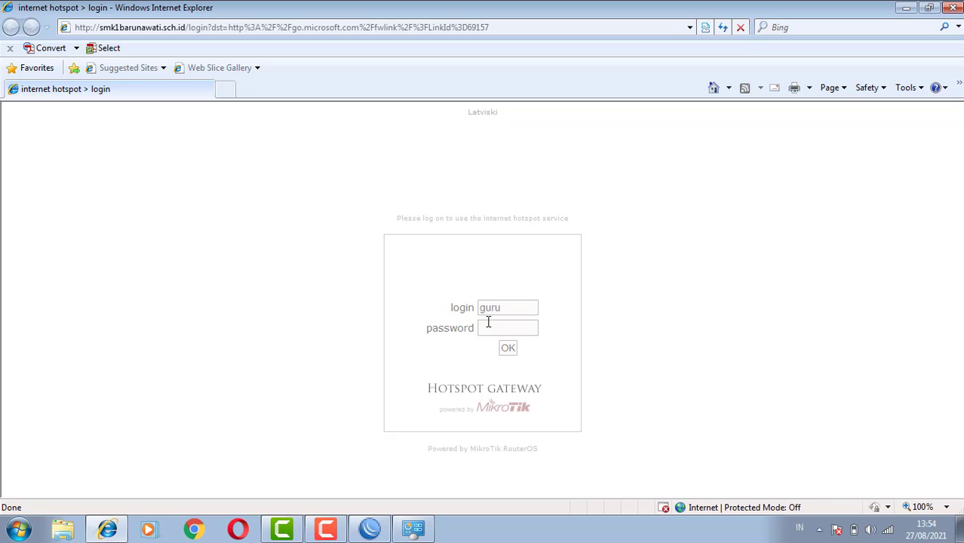
# Log in to the hotspot gateway as guru with the account password, and decline to have the browser remember it
pyautogui.click(489, 326)
pyautogui.write('•••••')
pyautogui.click(508, 349)
pyautogui.click(507, 351)
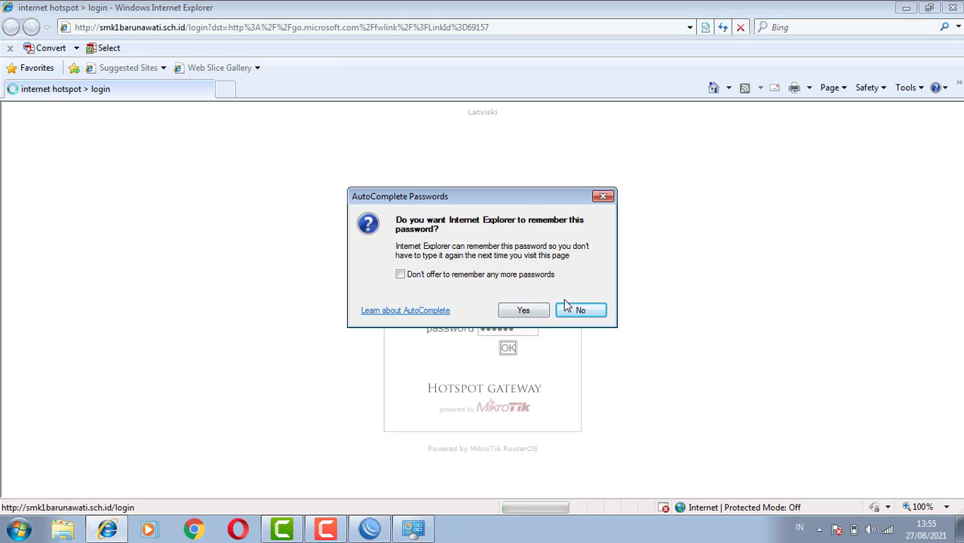
pyautogui.click(581, 312)
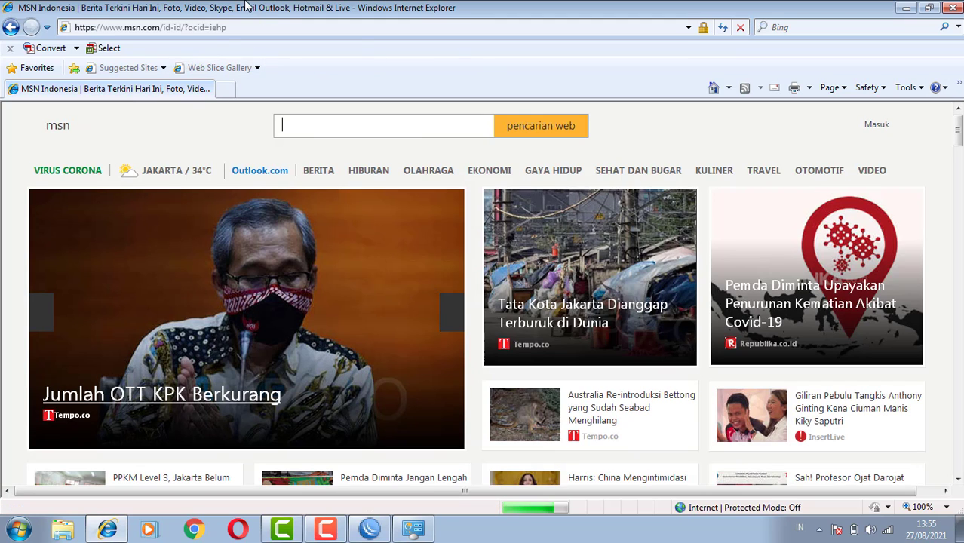
# Browse to youtube.com to test the internet access, and close Internet Explorer and the network location dialog
pyautogui.click(225, 28)
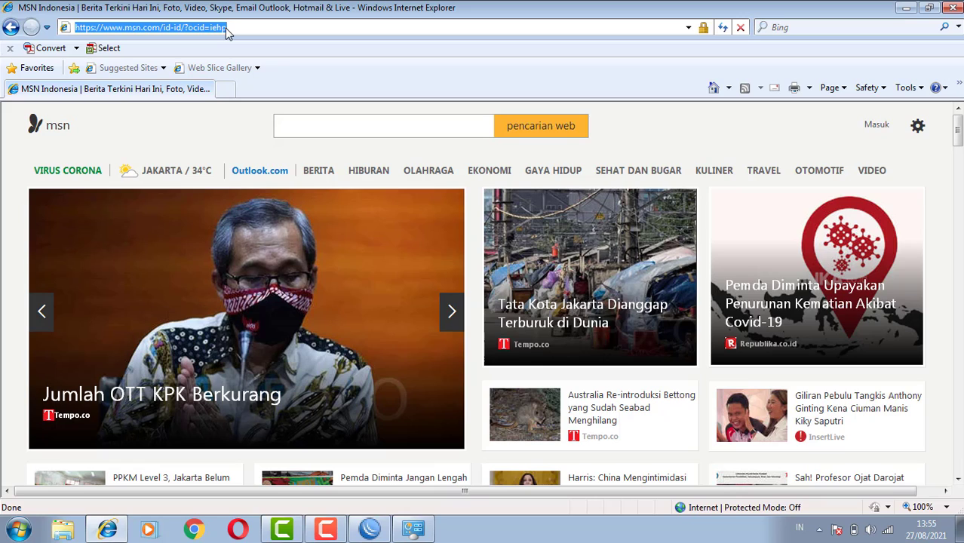
pyautogui.write('youtube')
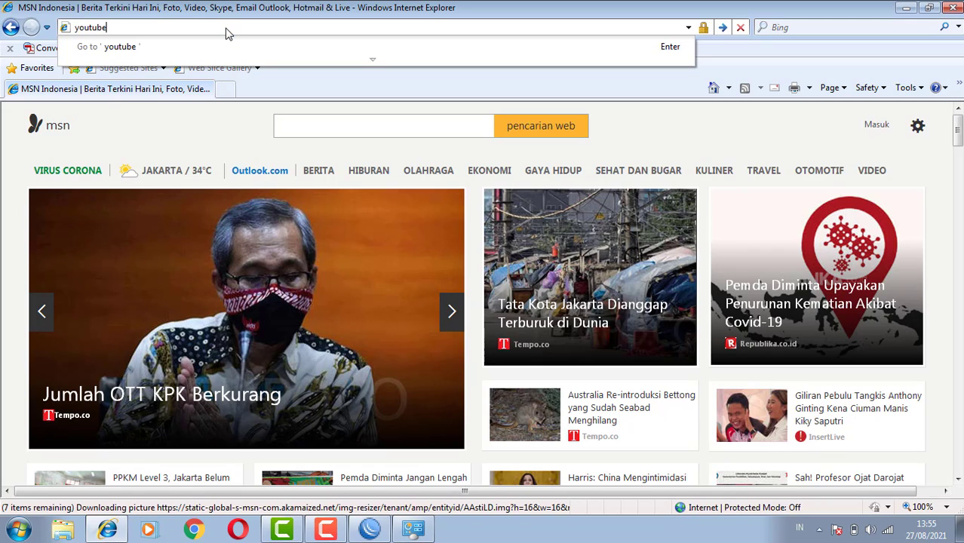
pyautogui.write('.com')
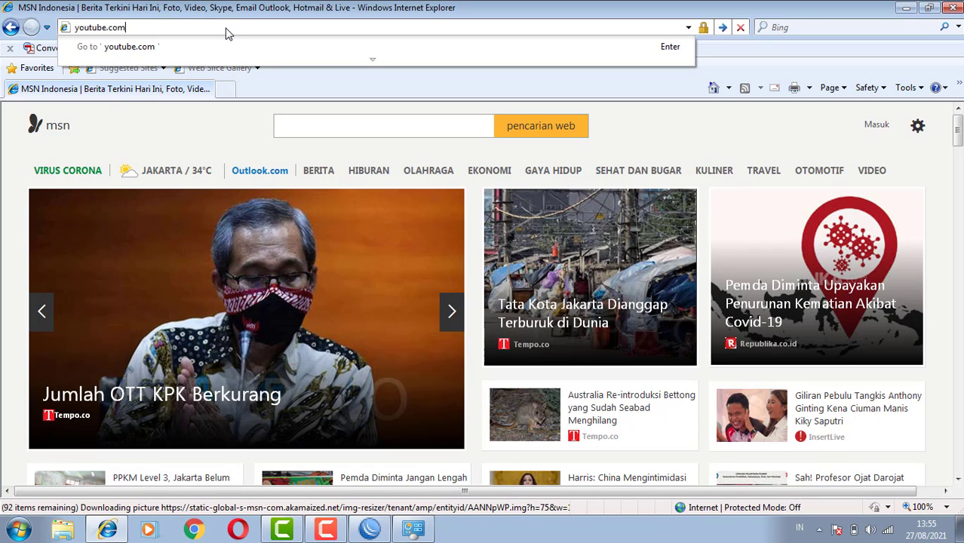
pyautogui.press('Return')
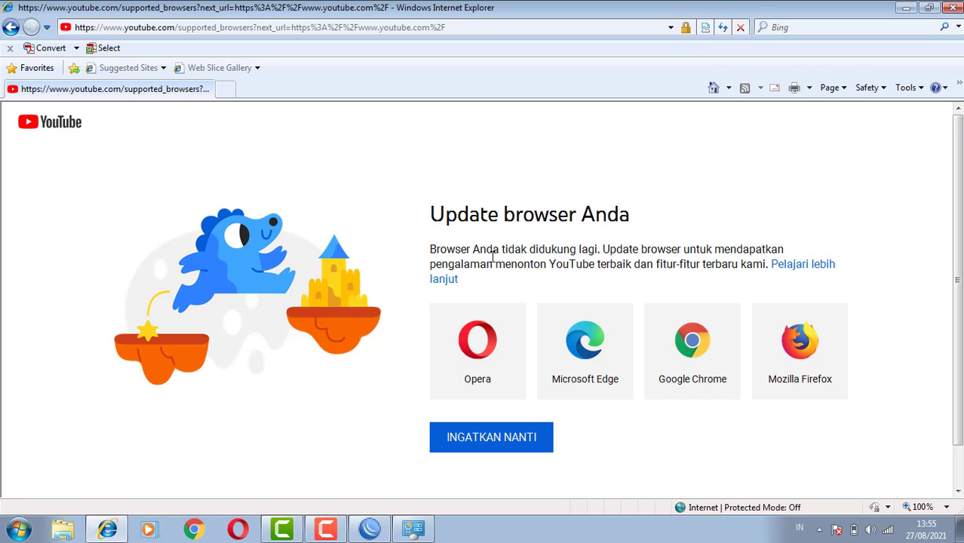
pyautogui.click(953, 9)
pyautogui.click(686, 84)
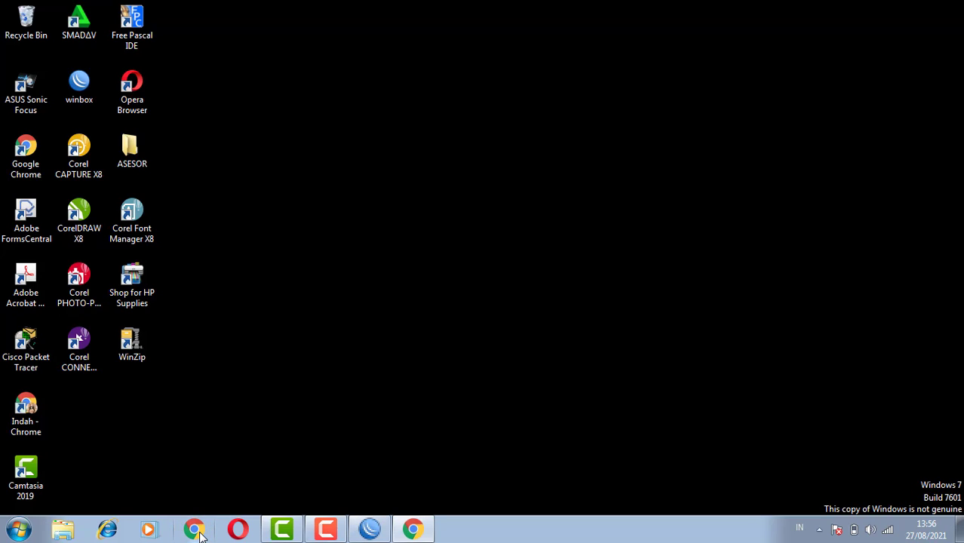
# Switch to Google Chrome and open it with the Orang 1 profile
pyautogui.click(421, 537)
pyautogui.click(421, 537)
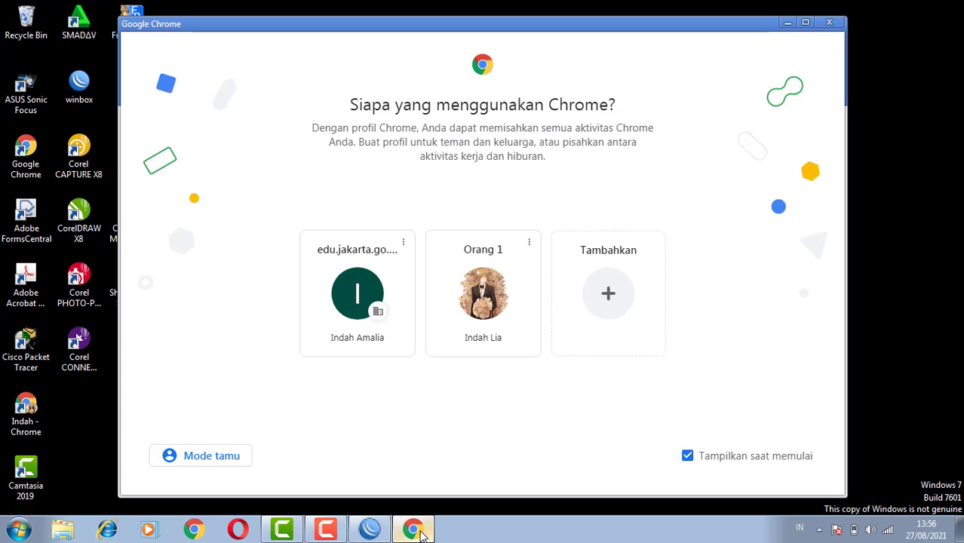
pyautogui.click(506, 308)
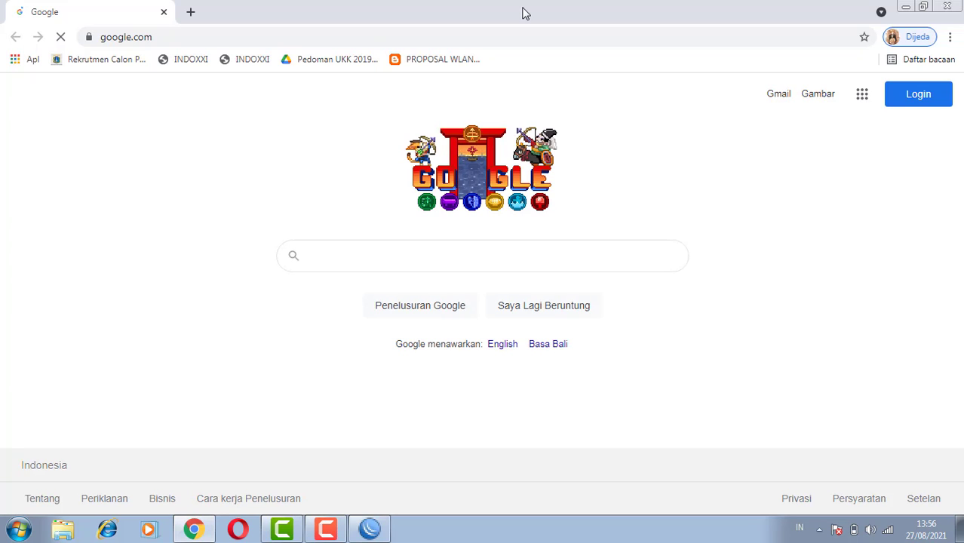
pyautogui.click(327, 531)
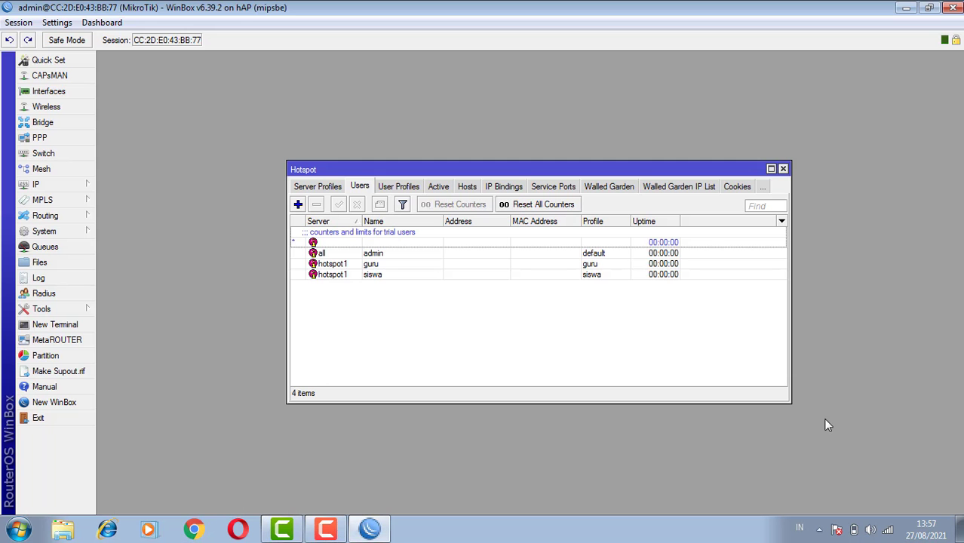
# Start a new hotspot walled garden entry with the allow action and enable its destination host value
pyautogui.click(612, 187)
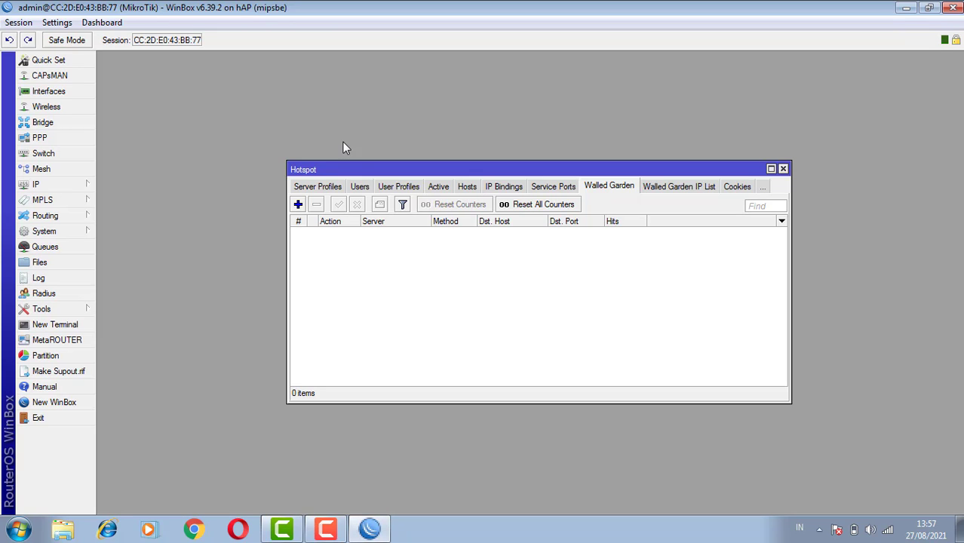
pyautogui.click(298, 204)
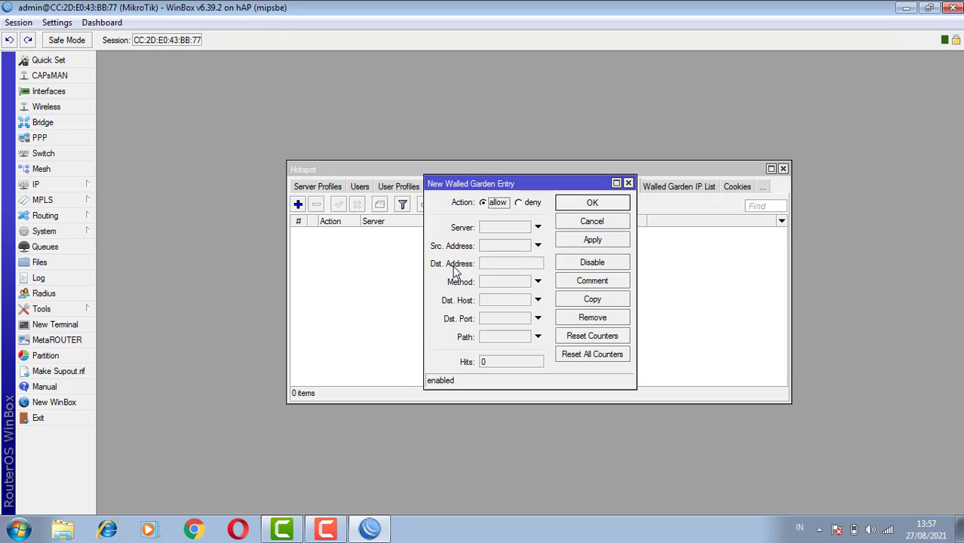
pyautogui.click(488, 302)
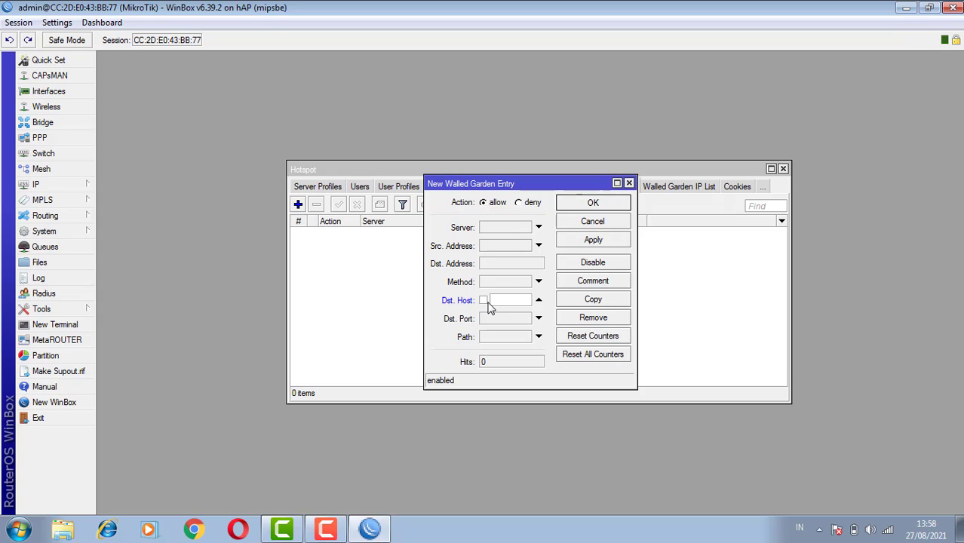
pyautogui.write('smk')
pyautogui.press('BackSpace')
pyautogui.press('BackSpace')
pyautogui.press('BackSpace')
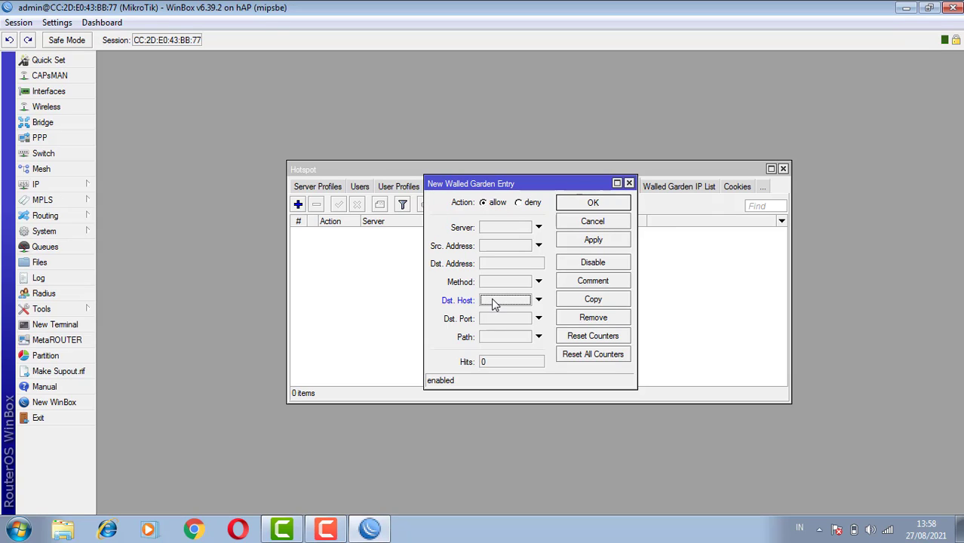
pyautogui.click(493, 301)
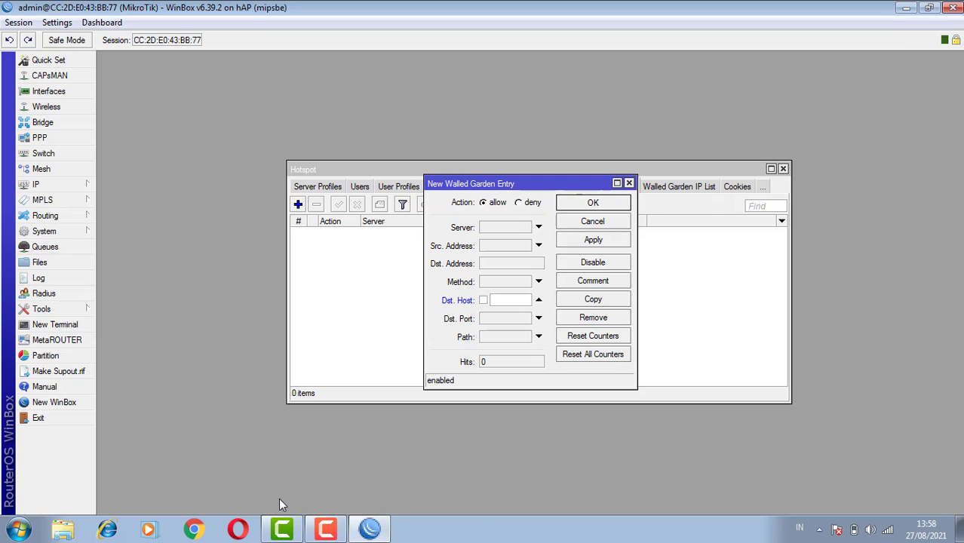
pyautogui.click(326, 530)
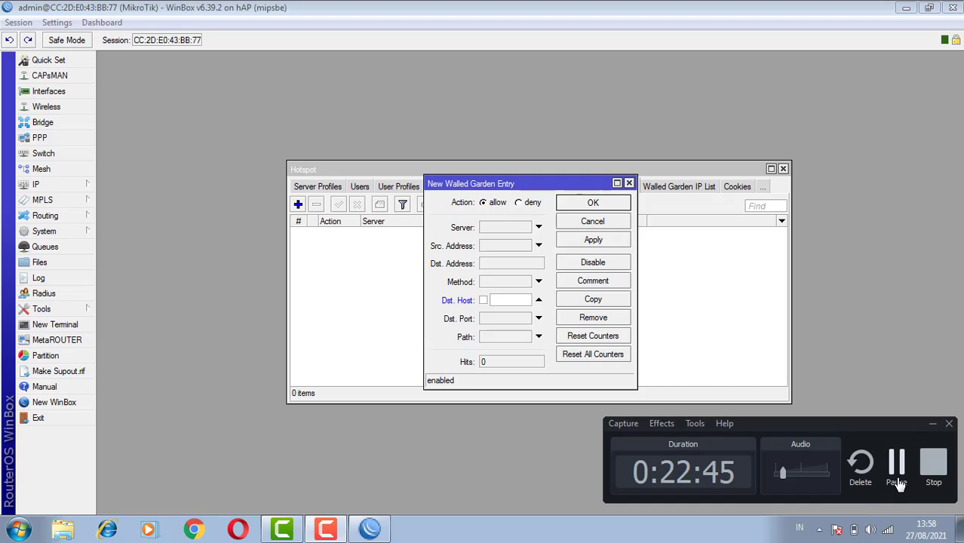
pyautogui.click(896, 483)
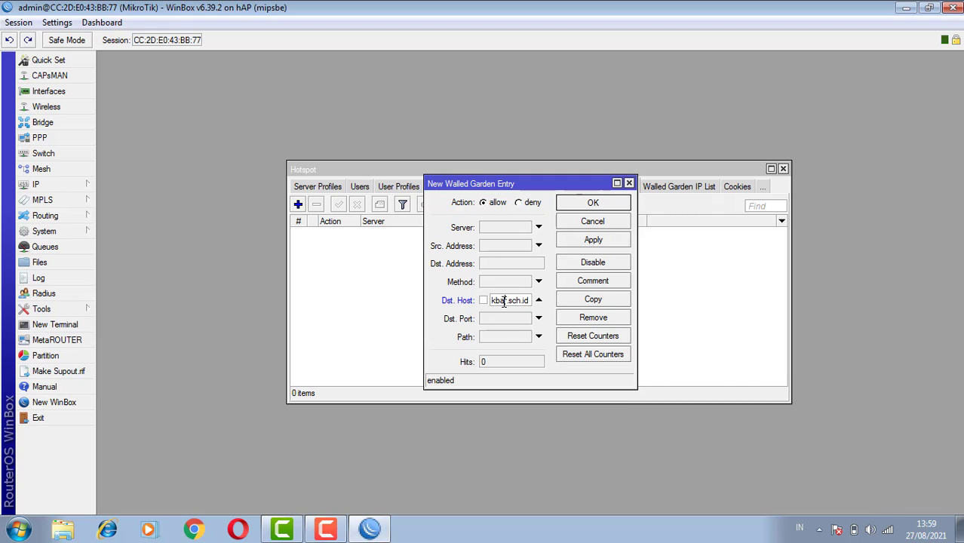
# Check the school's smk1 .sch.id domain entered as the walled garden entry's destination host, and save the entry
pyautogui.press('Home')
pyautogui.press('Right')
pyautogui.press('Right')
pyautogui.press('Right')
pyautogui.press('Right')
pyautogui.press('Right')
pyautogui.press('Right')
pyautogui.press('Right')
pyautogui.press('Right')
pyautogui.press('Right')
pyautogui.press('Right')
pyautogui.press('Right')
pyautogui.press('Right')
pyautogui.press('Right')
pyautogui.press('Right')
pyautogui.press('Right')
pyautogui.press('Right')
pyautogui.press('Right')
pyautogui.press('Right')
pyautogui.press('Right')
pyautogui.press('Right')
pyautogui.click(602, 240)
pyautogui.click(602, 209)
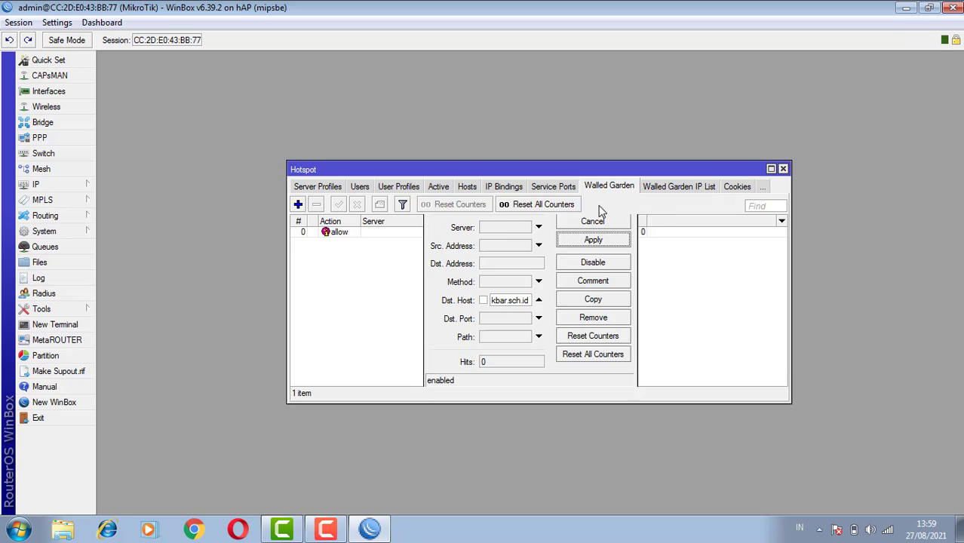
# Disconnect the computer from the currently connected hotspot wireless network and close the network list
pyautogui.click(890, 530)
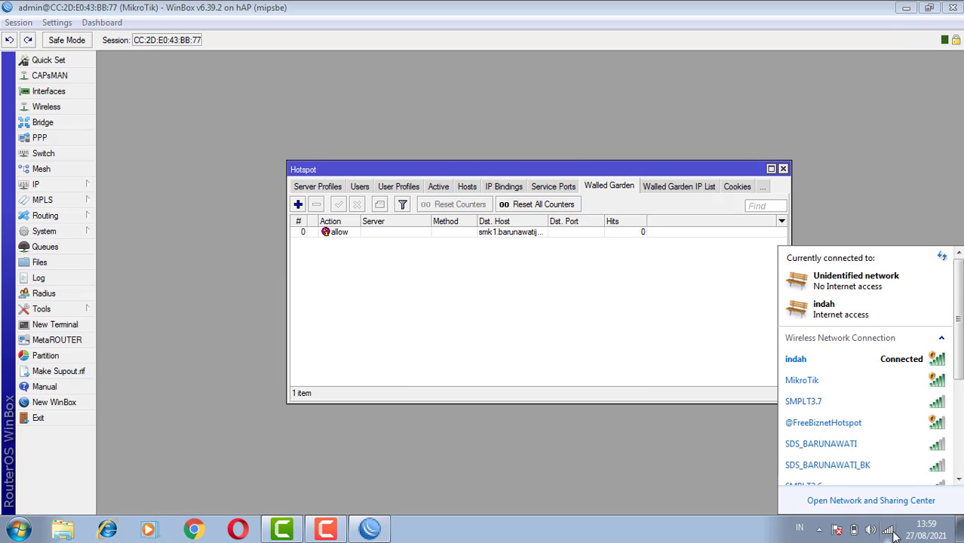
pyautogui.click(868, 364)
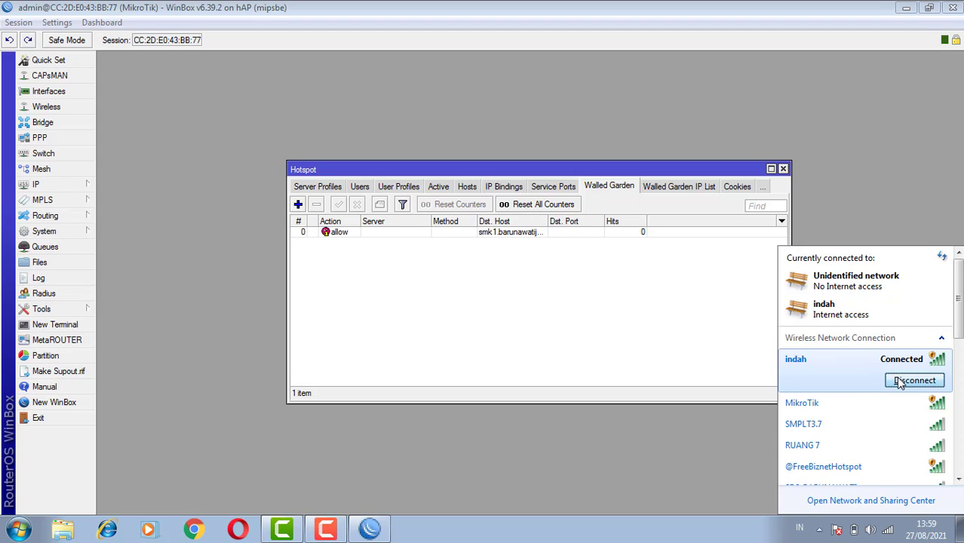
pyautogui.rightClick(866, 382)
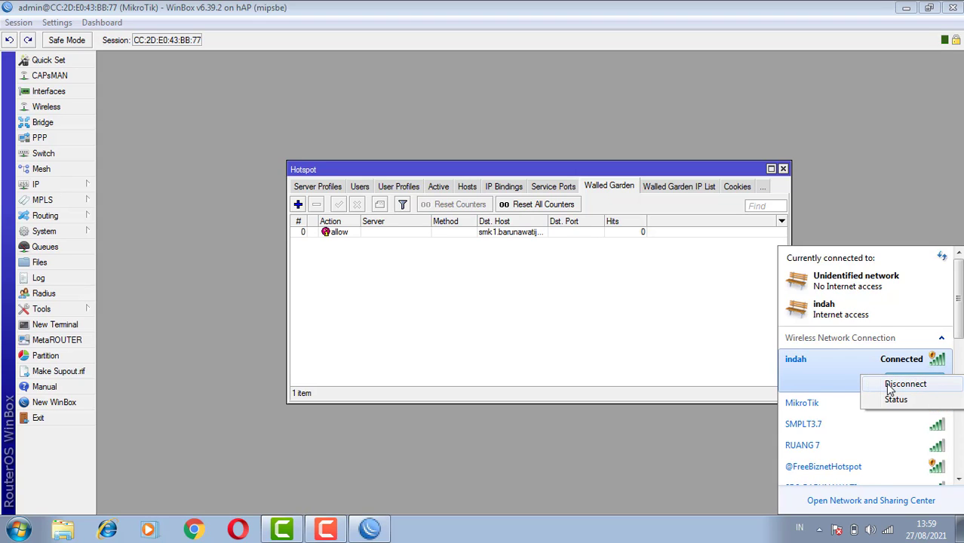
pyautogui.click(884, 384)
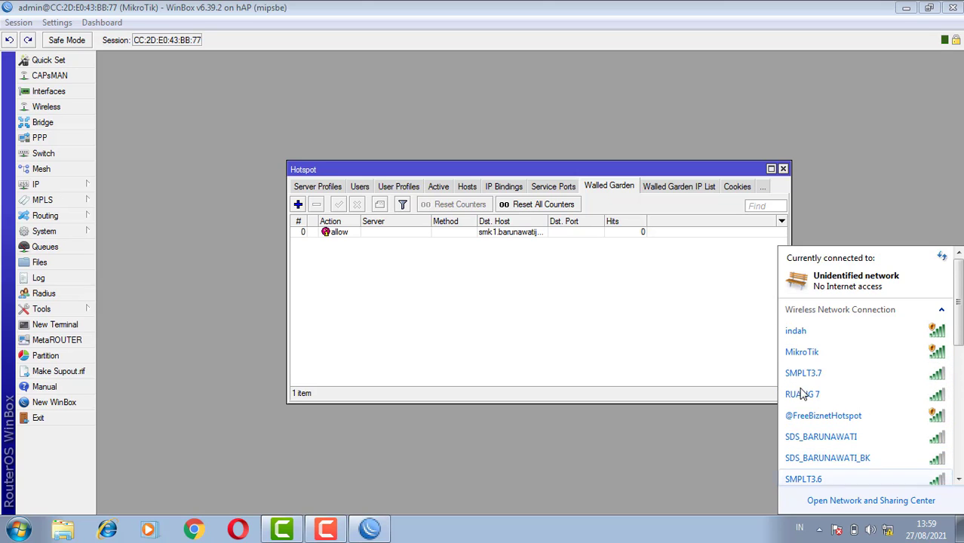
pyautogui.click(905, 223)
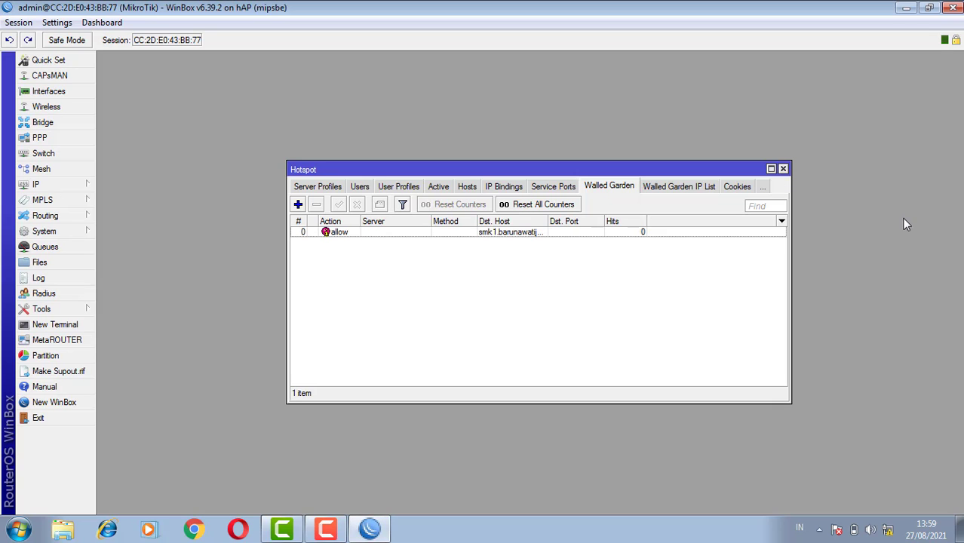
# Reconnect to the same open hotspot wireless network, minimize WinBox, and check the wireless connection status
pyautogui.click(887, 530)
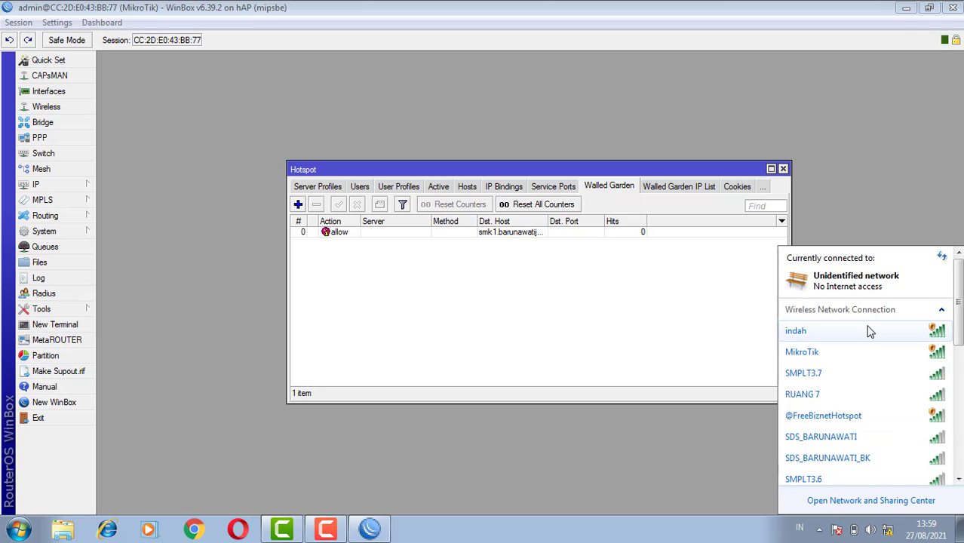
pyautogui.click(869, 331)
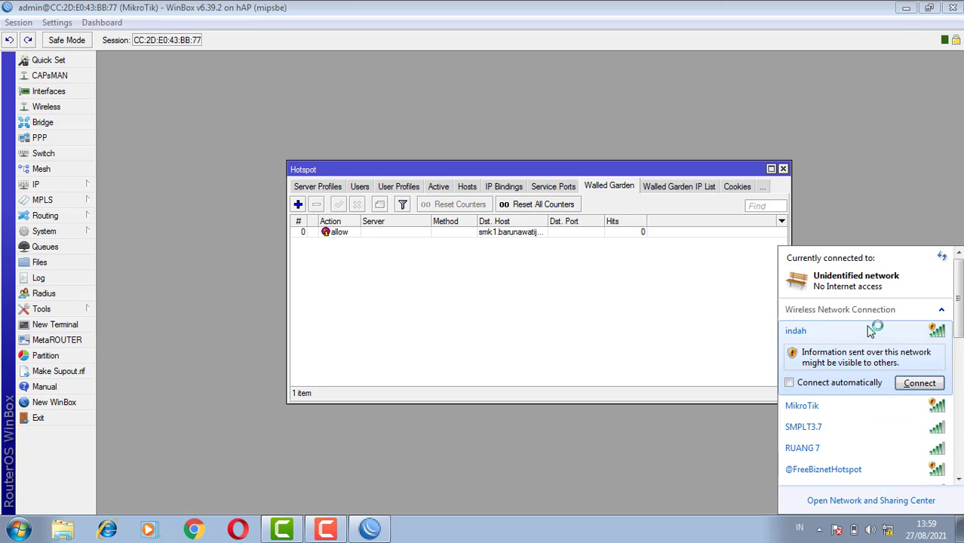
pyautogui.click(916, 384)
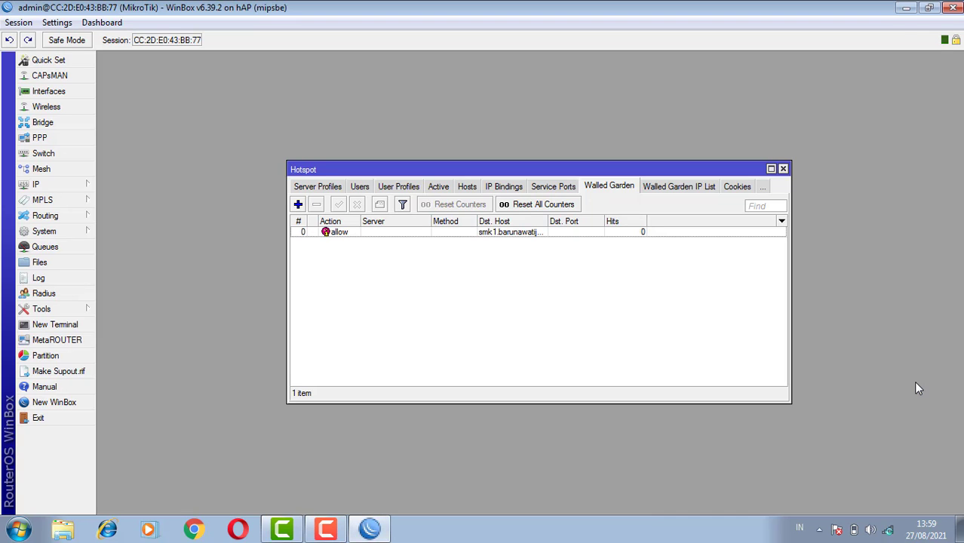
pyautogui.click(902, 8)
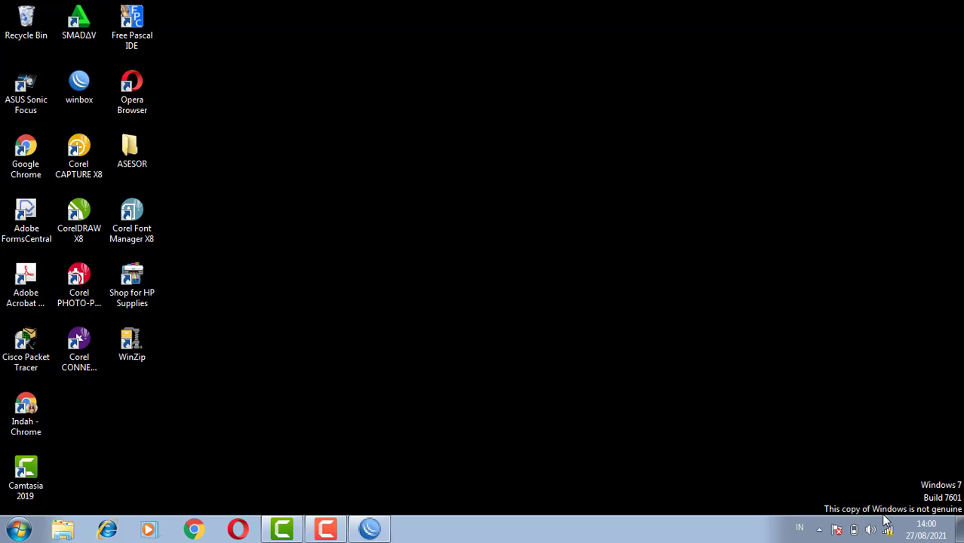
pyautogui.moveTo(889, 532)
pyautogui.click(889, 533)
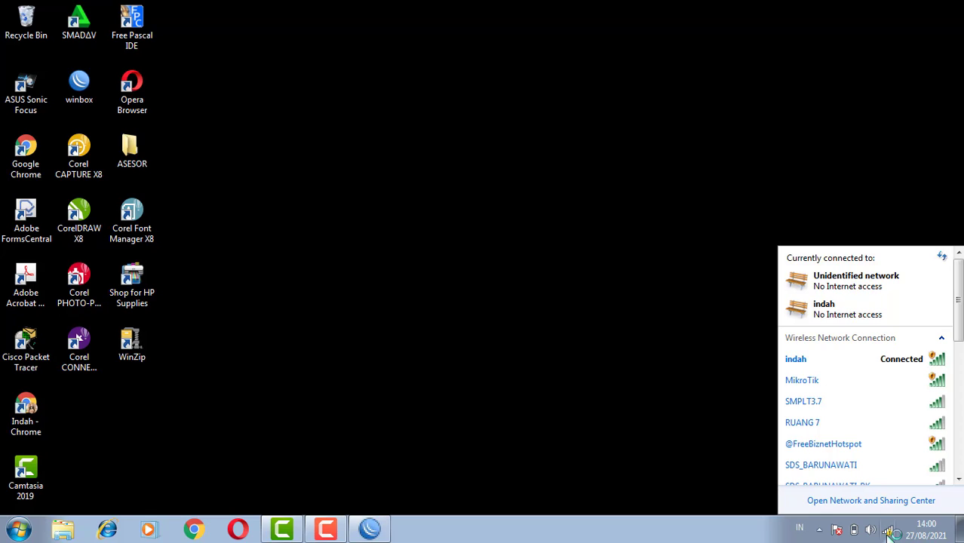
pyautogui.click(512, 429)
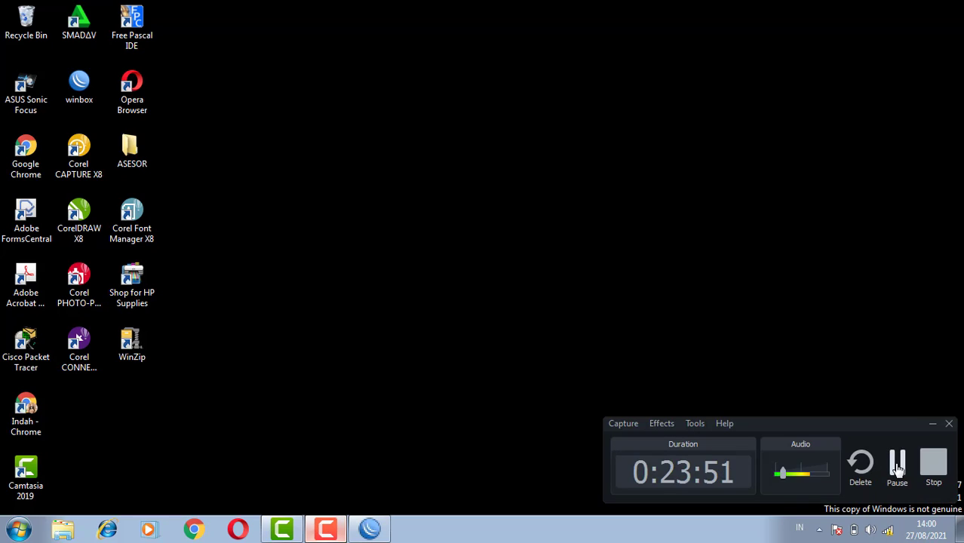
pyautogui.click(898, 468)
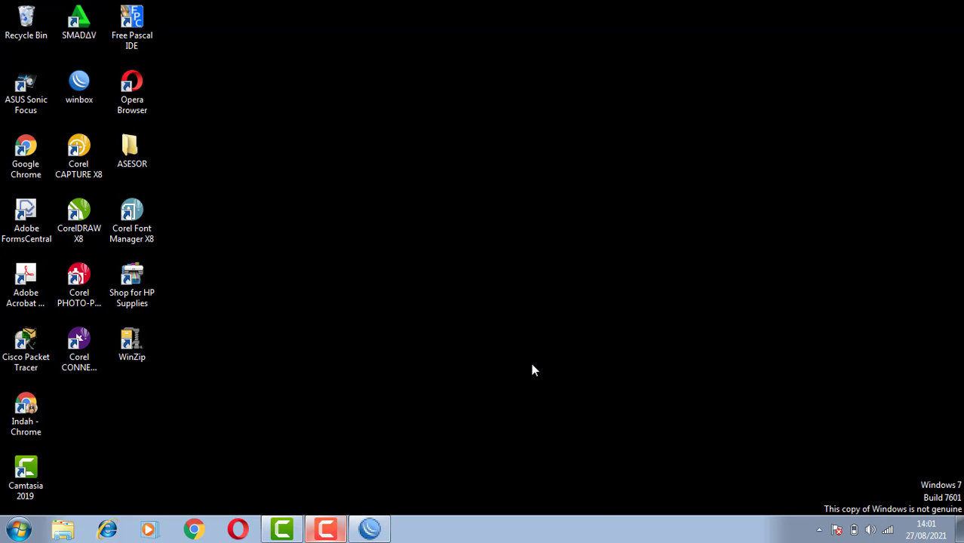
# Switch to Google Chrome with the Orang 1 profile to check internet access on google.com, and close the browser
pyautogui.click(197, 531)
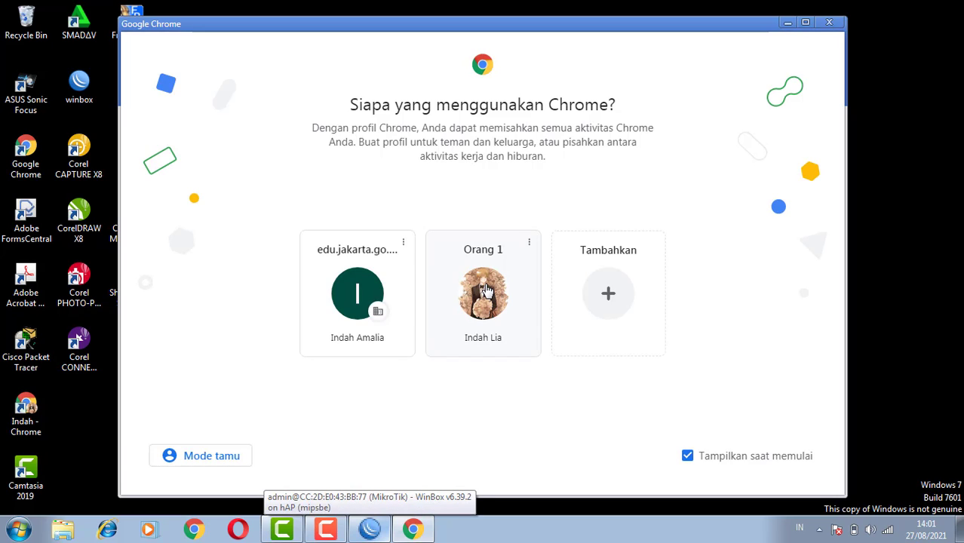
pyautogui.click(486, 291)
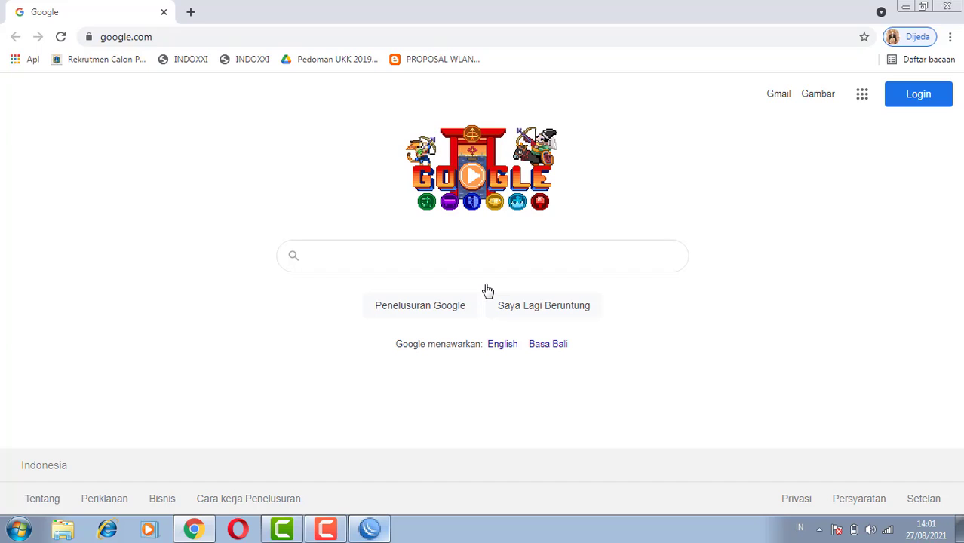
pyautogui.click(950, 6)
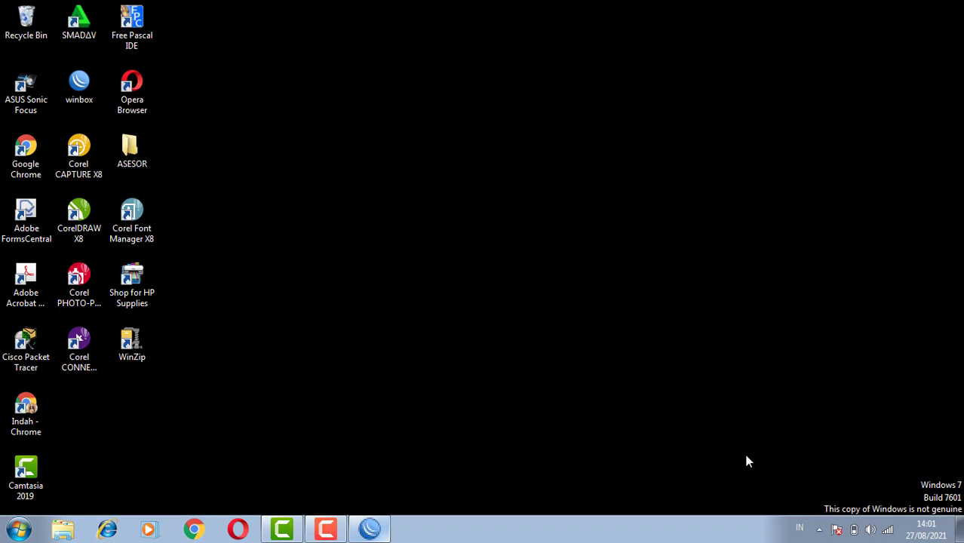
pyautogui.click(325, 529)
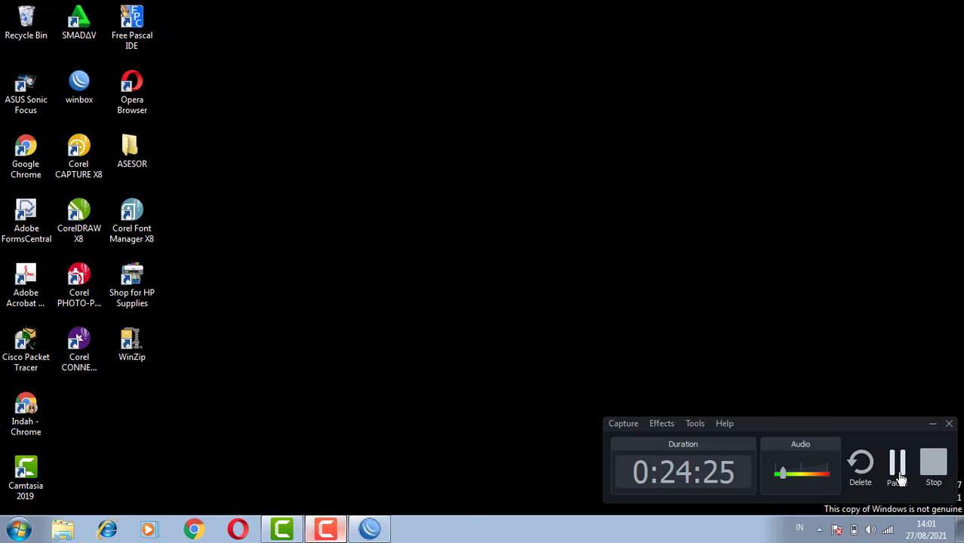
pyautogui.click(897, 464)
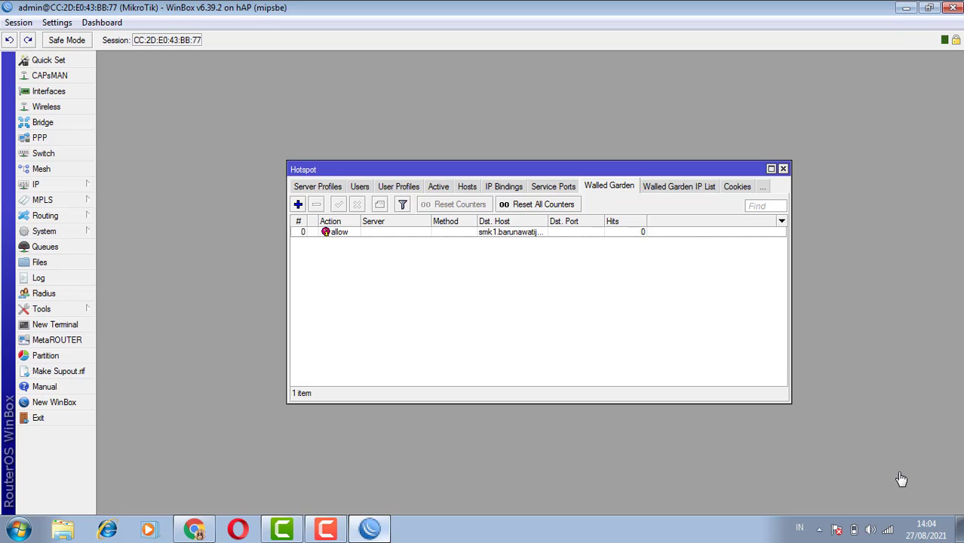
# Close the WinBox session and the Google Chrome window
pyautogui.click(955, 8)
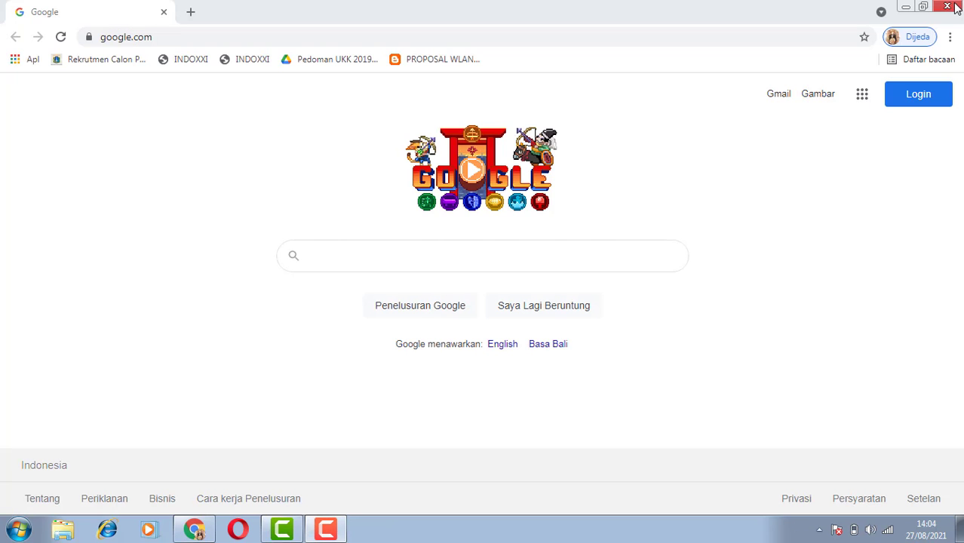
pyautogui.click(949, 7)
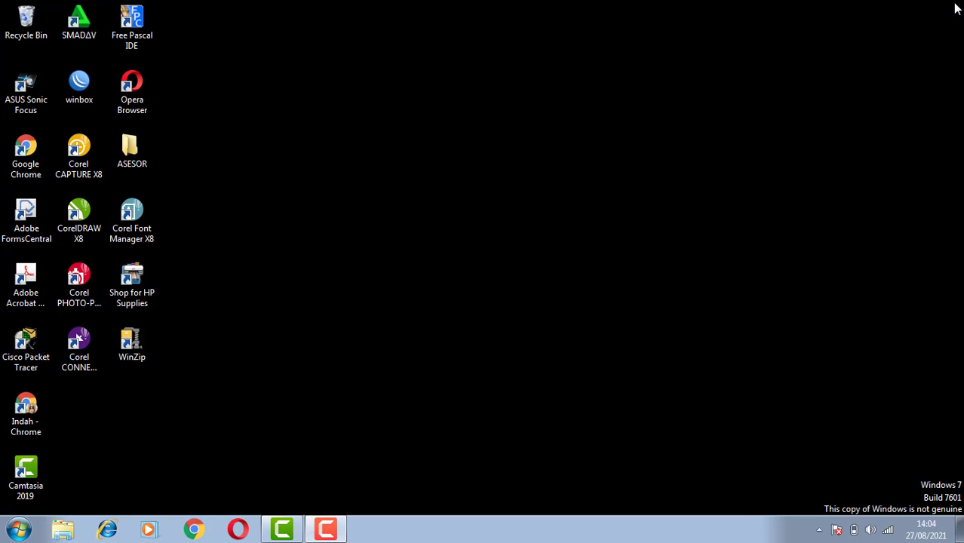
pyautogui.click(326, 531)
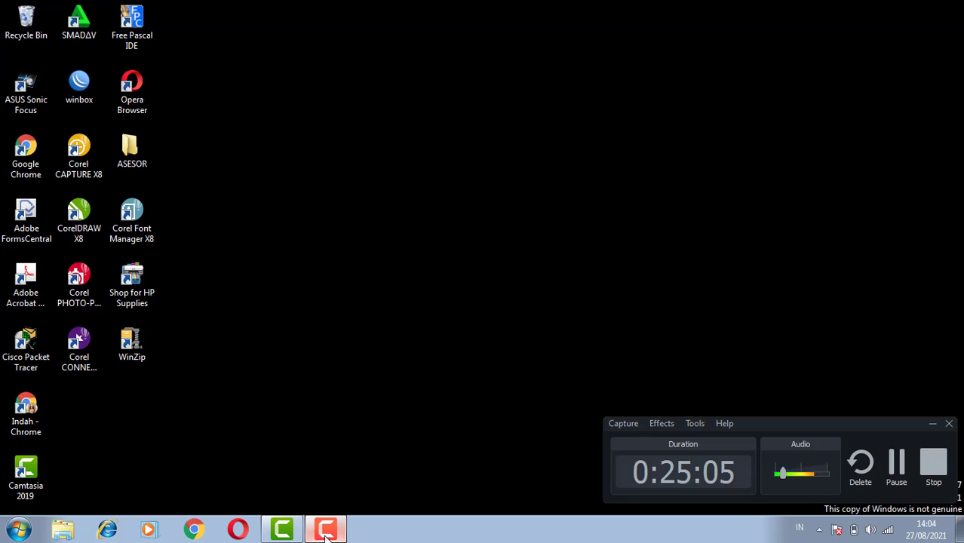